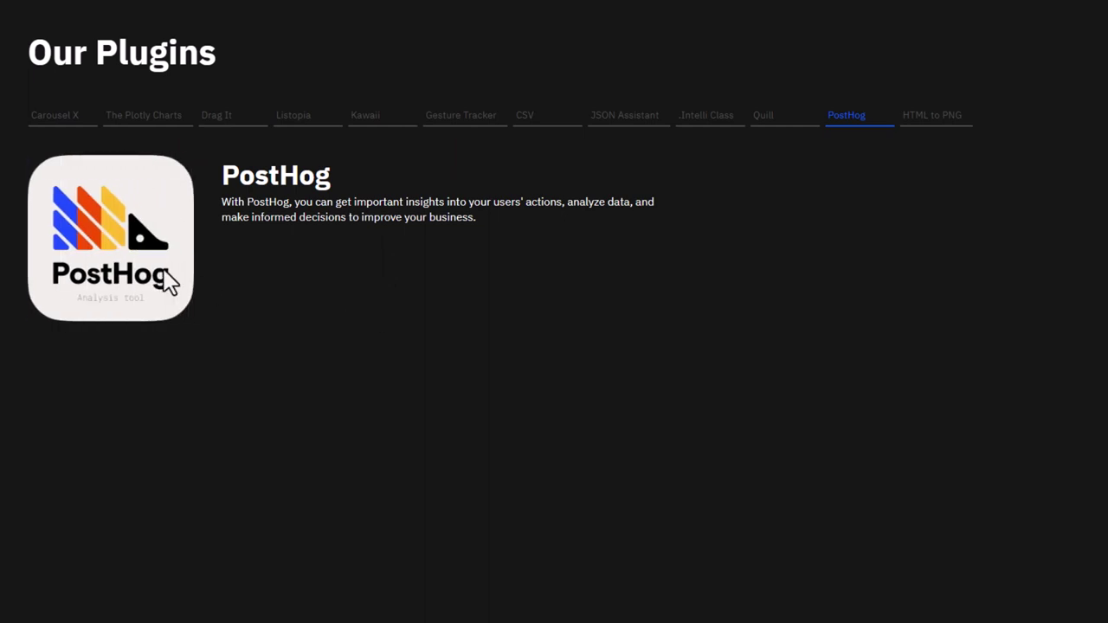
scroll(160, 277, up, 2)
scroll(90, 255, up, 3)
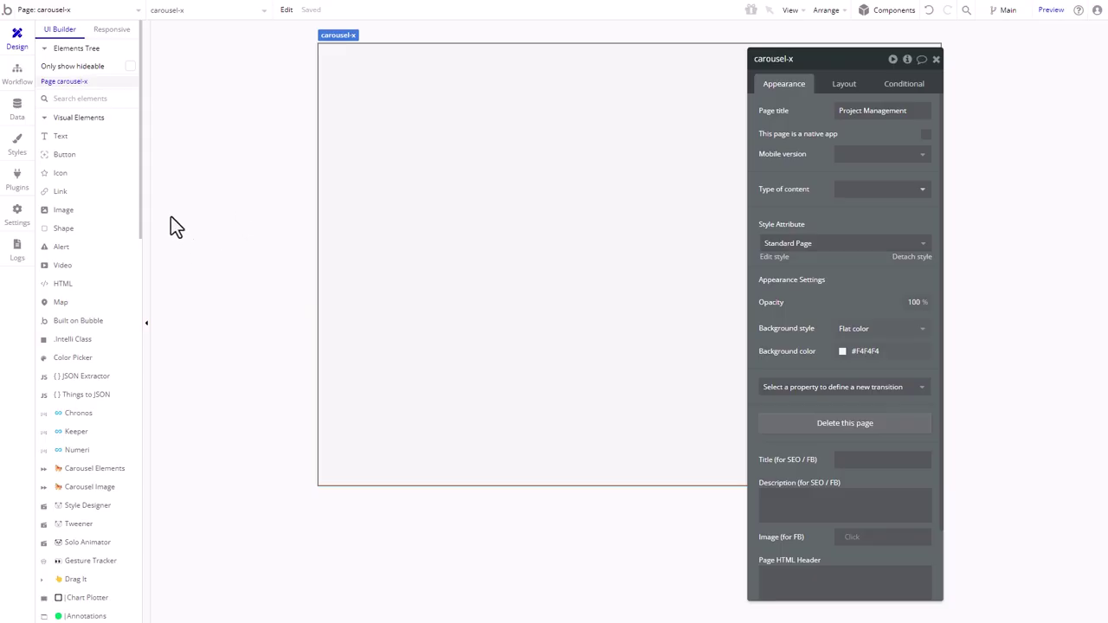
- Place a Carousel Image element on the page and give it a fixed height of 400 px
click(91, 486)
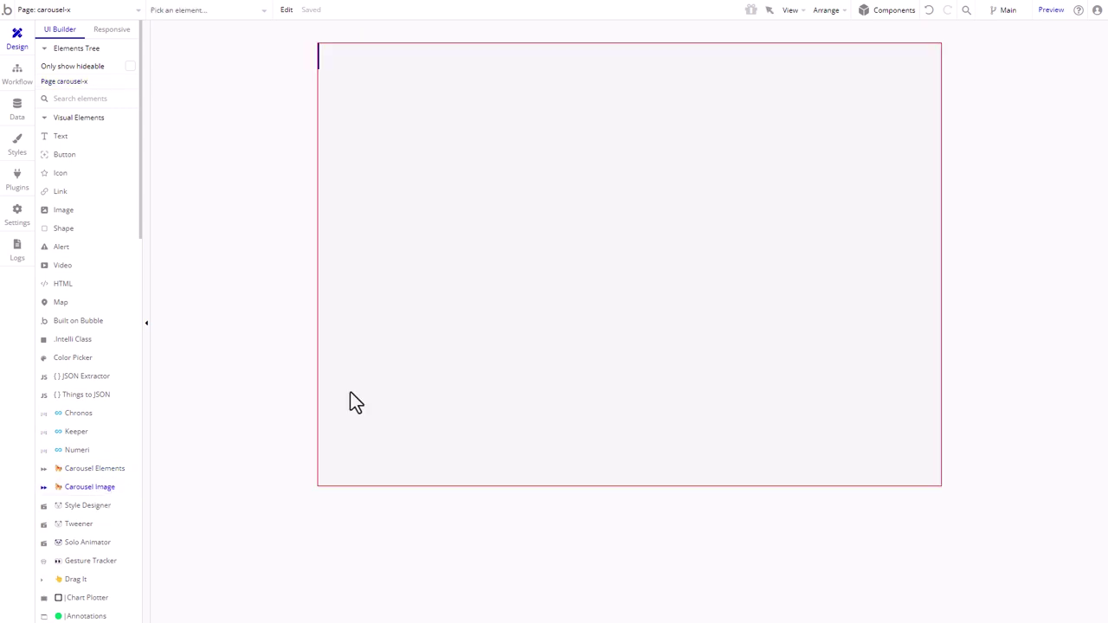
click(413, 109)
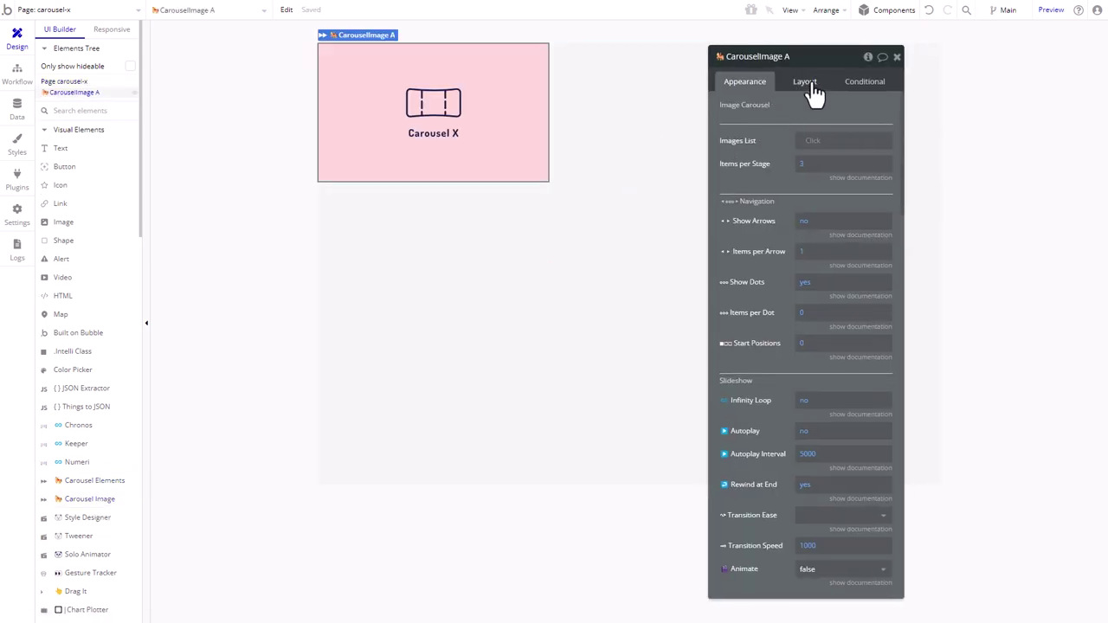
click(805, 81)
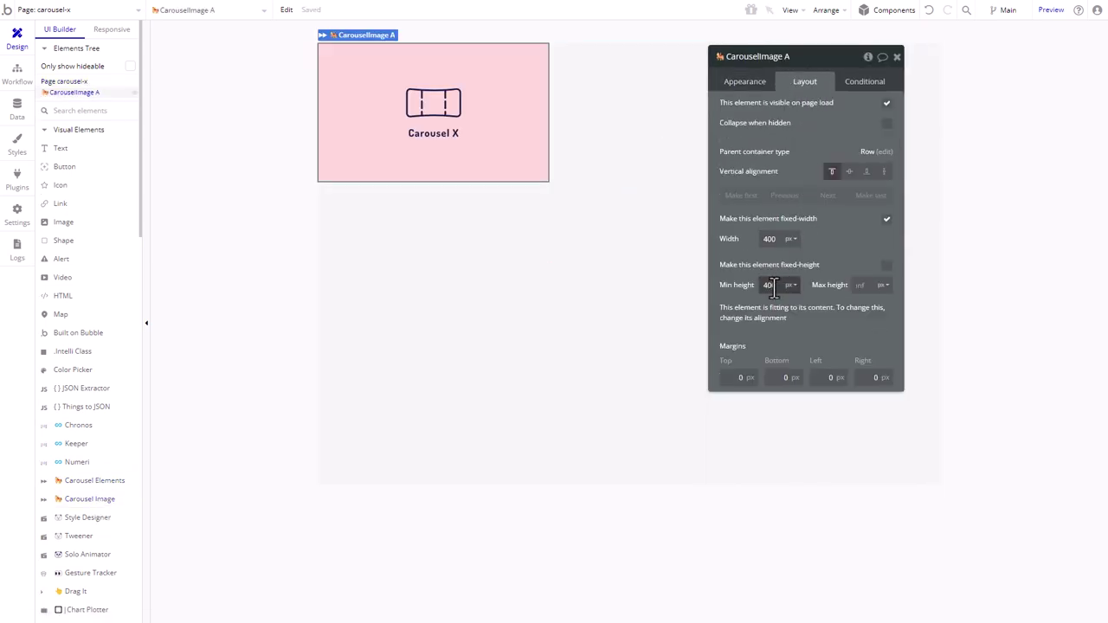
click(886, 264)
click(751, 85)
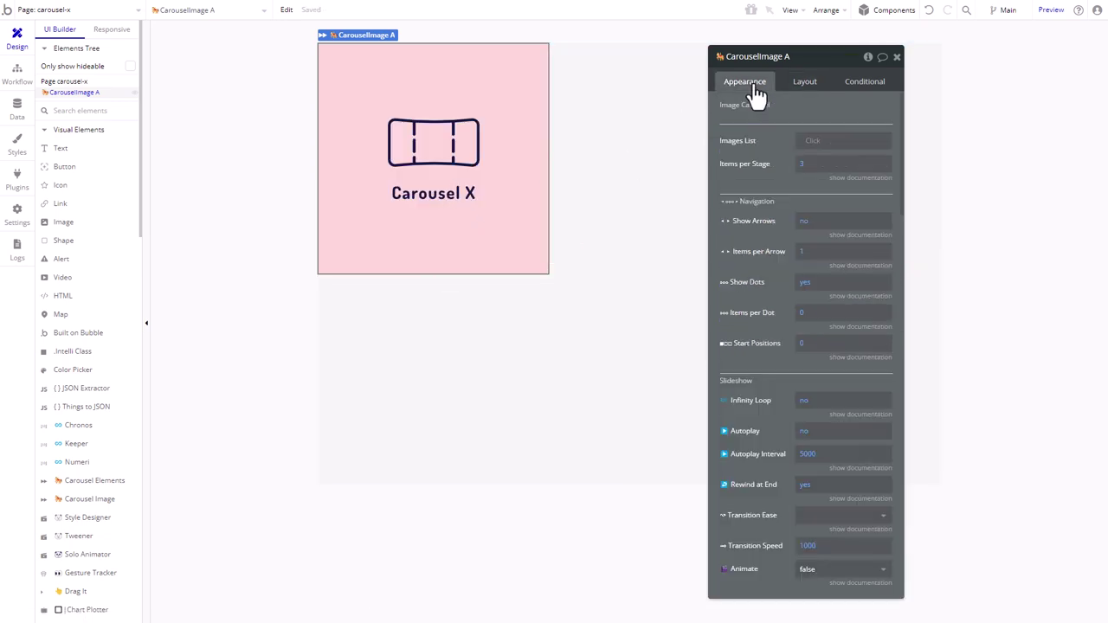
- Review the attributes of the Carousel X option in the Plugin option set, and return to the page design
click(812, 140)
click(16, 108)
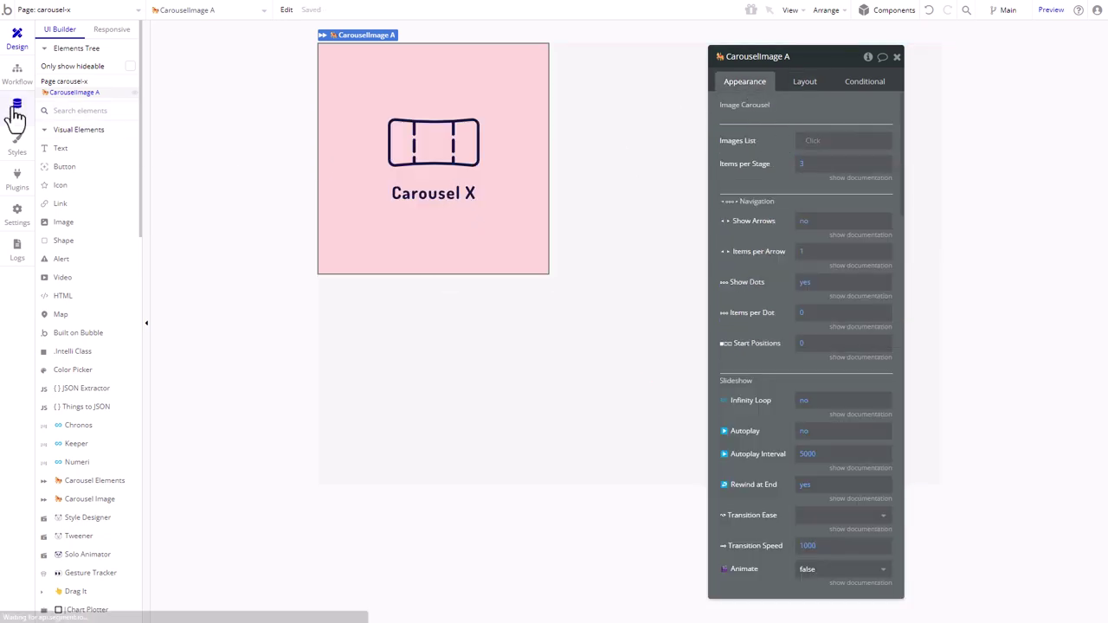
click(282, 55)
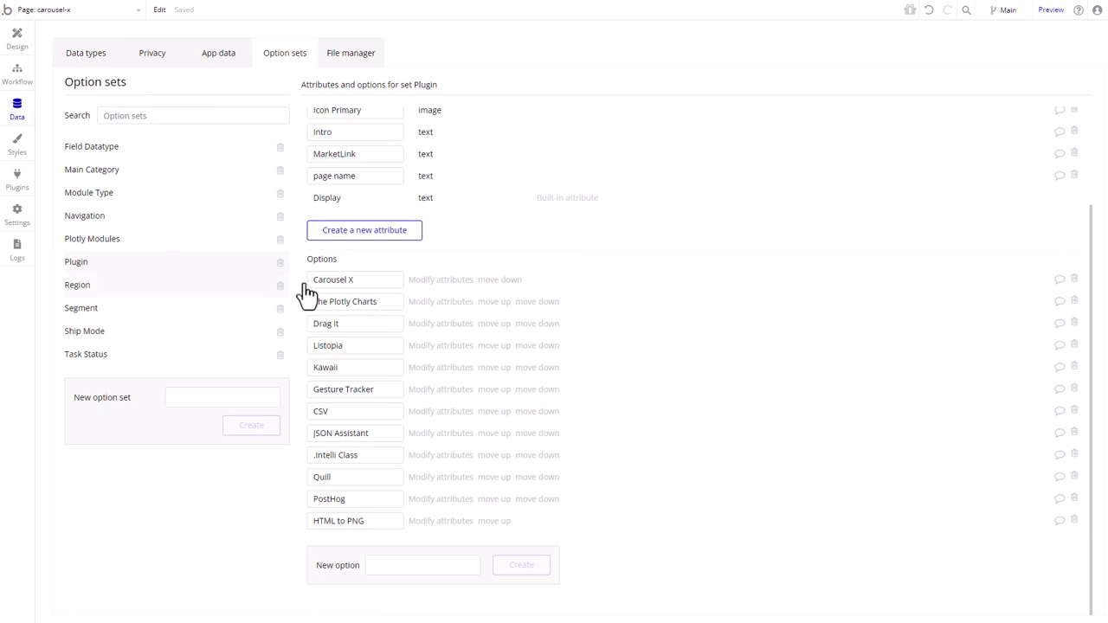
click(440, 280)
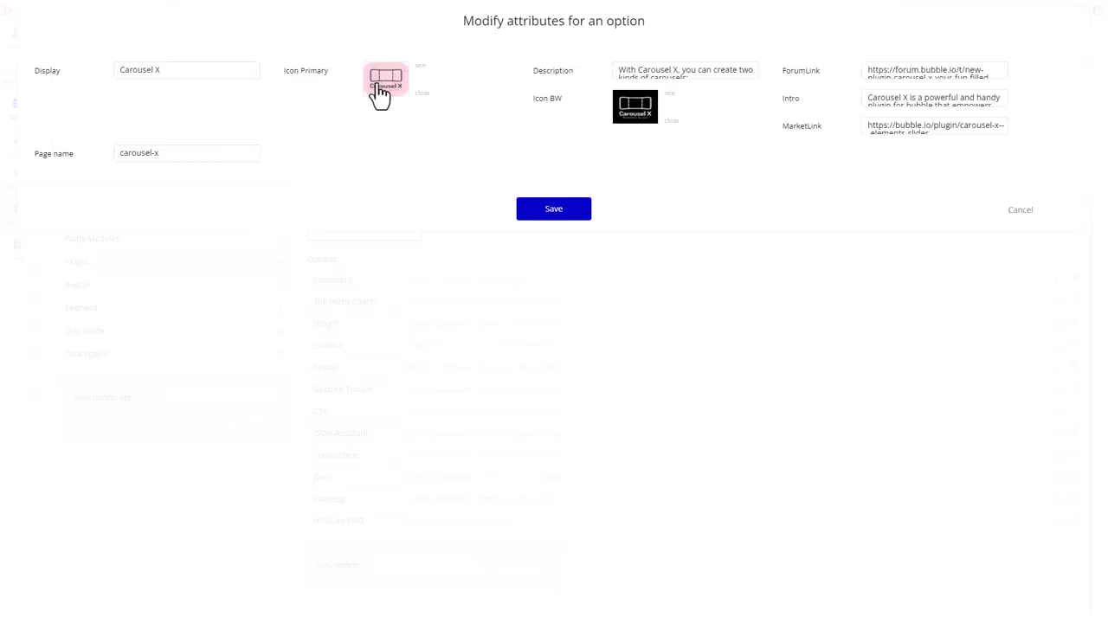
click(550, 212)
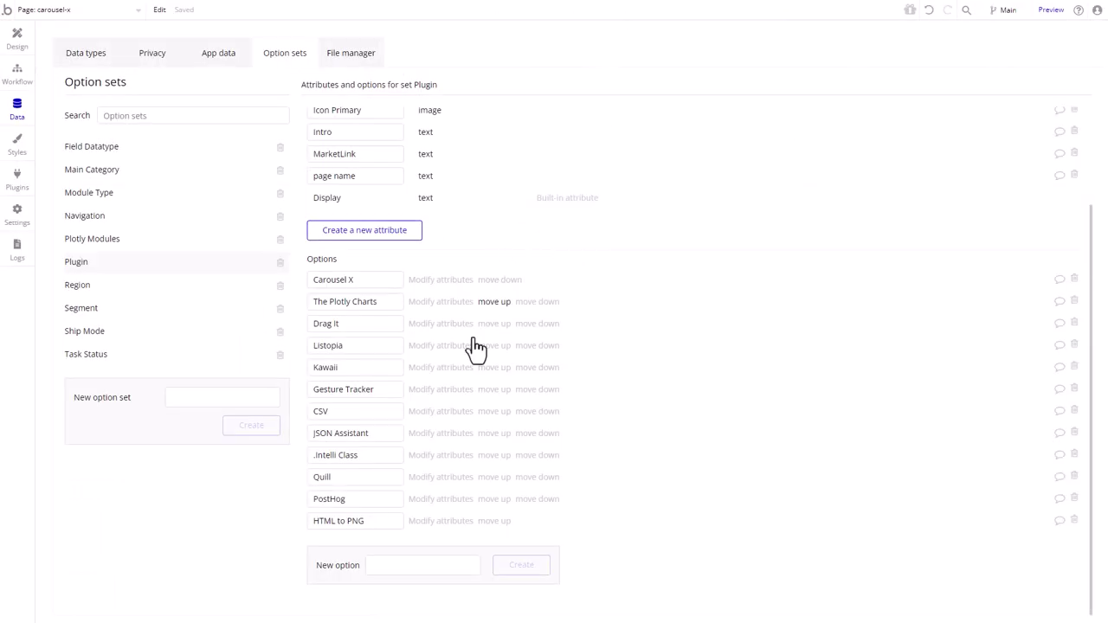
click(26, 42)
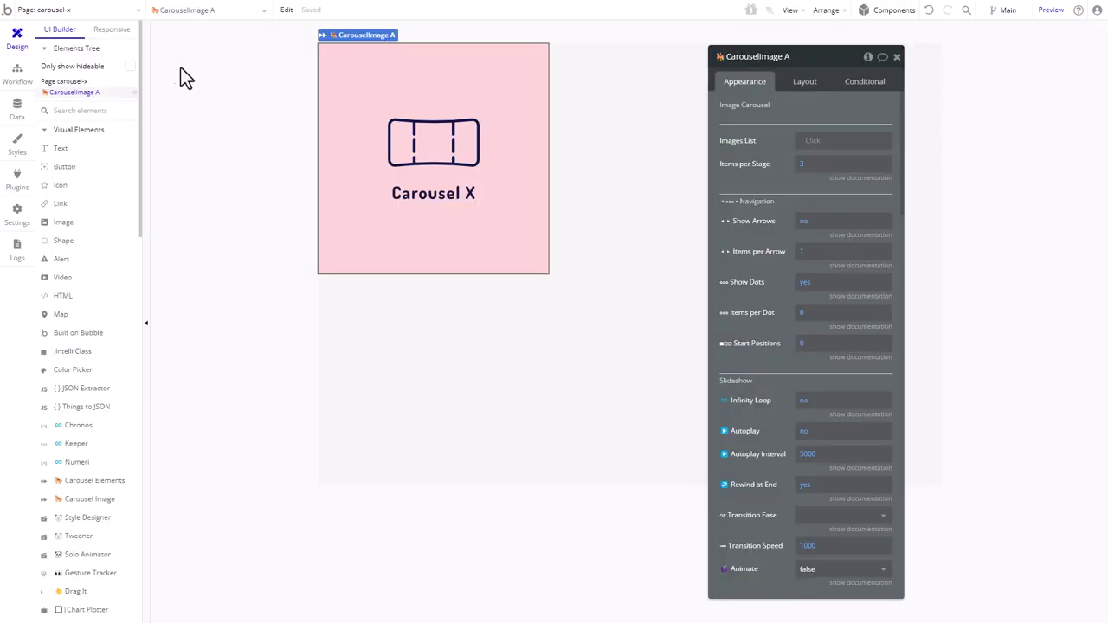
- Set the carousel's Images List to each item's Icon Primary from all options of the Plugin option set
click(818, 147)
click(826, 220)
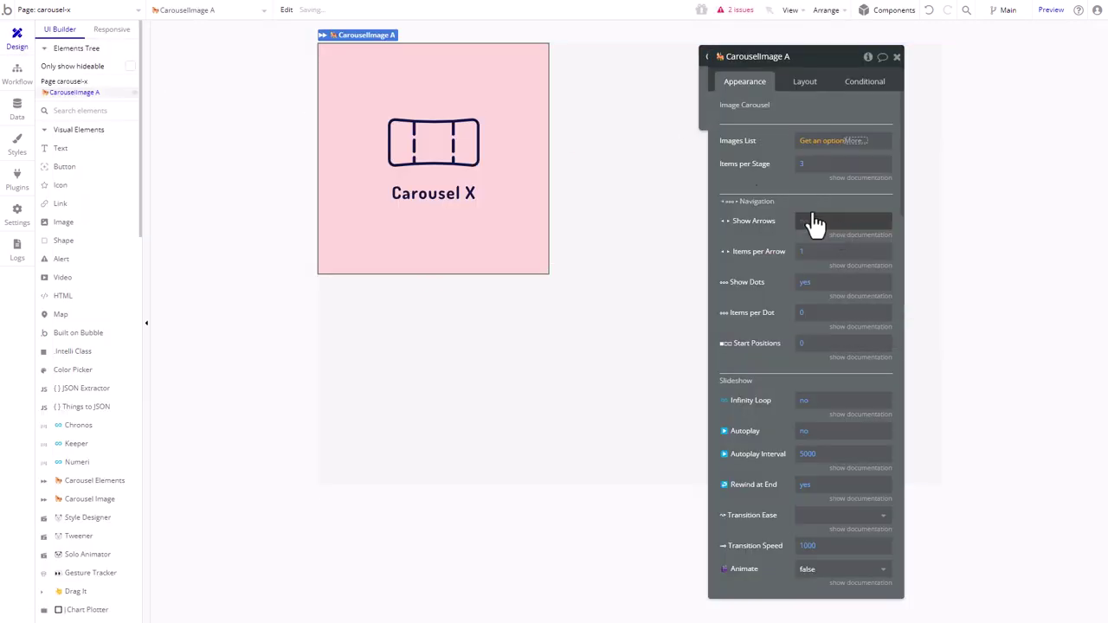
click(667, 87)
click(619, 118)
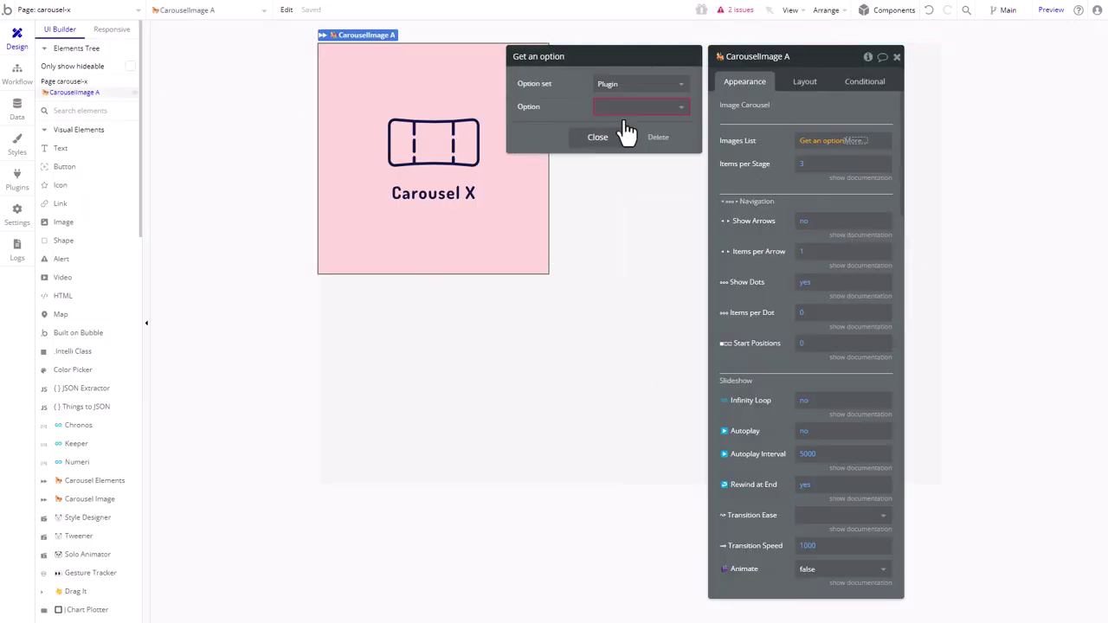
click(636, 107)
click(619, 121)
click(620, 142)
click(838, 141)
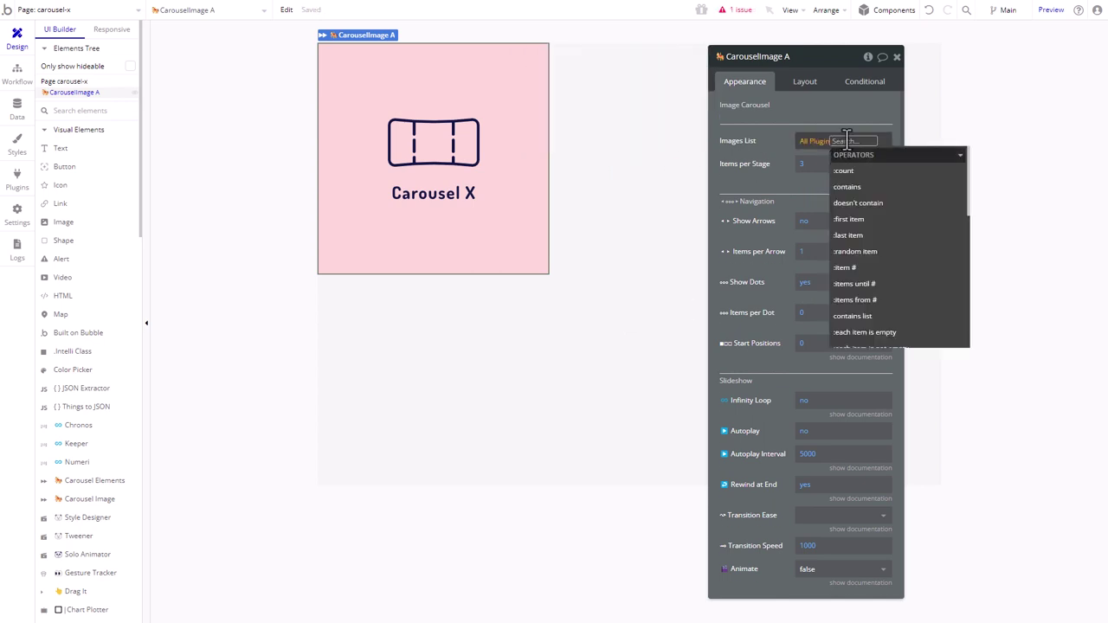
scroll(877, 216, down, 3)
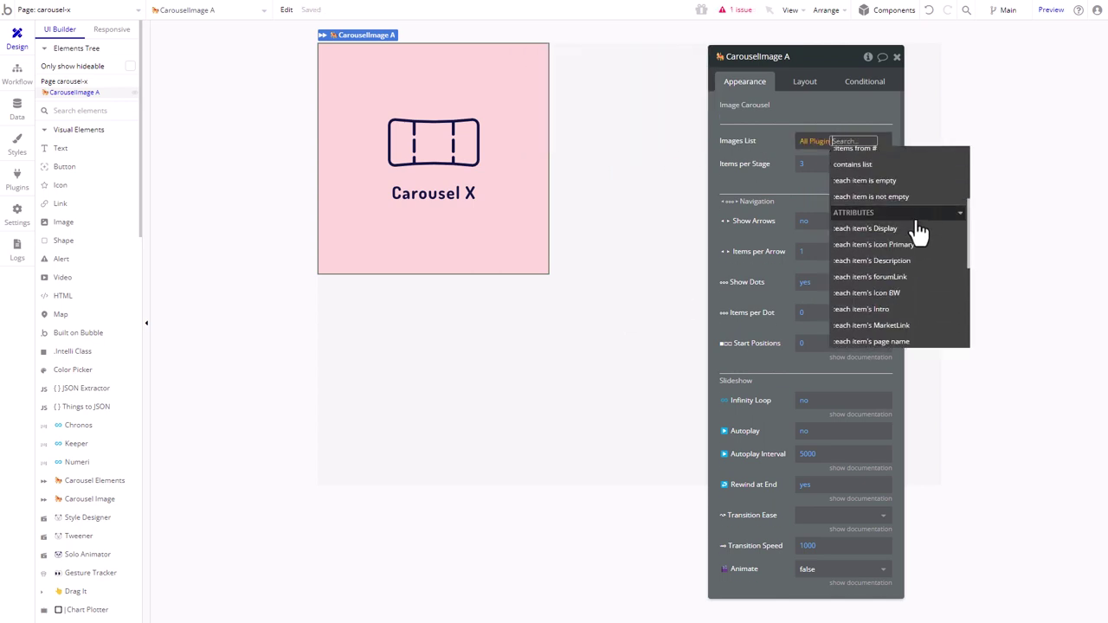
click(900, 274)
click(788, 157)
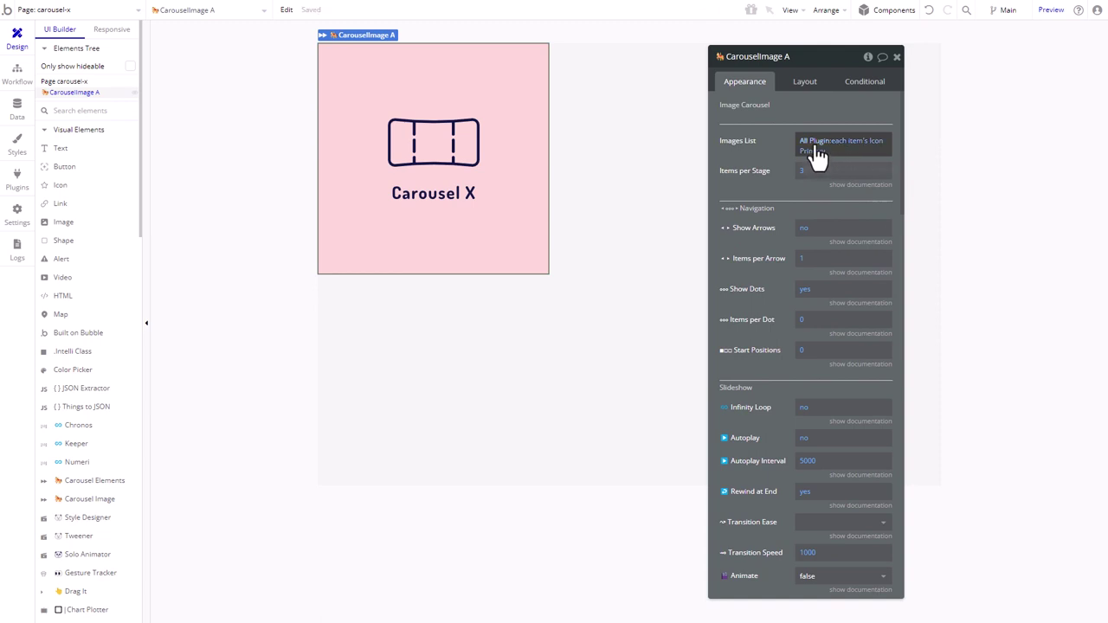
- Clear the Images List expression of the carousel
right_click(829, 147)
click(897, 144)
- Assign data to the carousel with content type Plugin, image field Icon Primary and All Plugin as the data source
scroll(848, 276, down, 5)
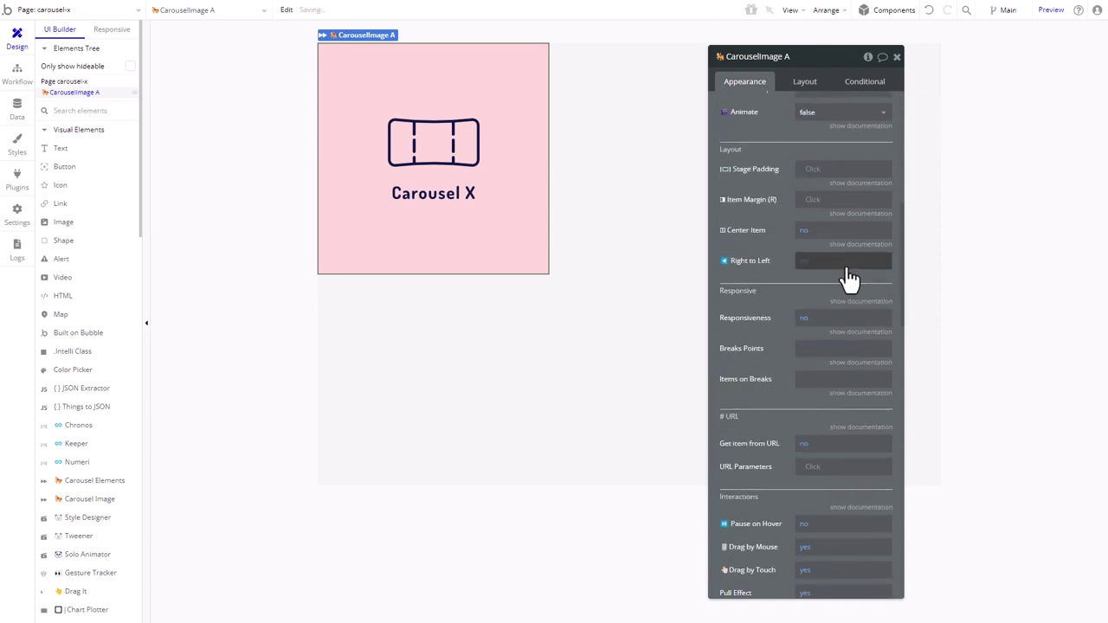
scroll(848, 277, down, 7)
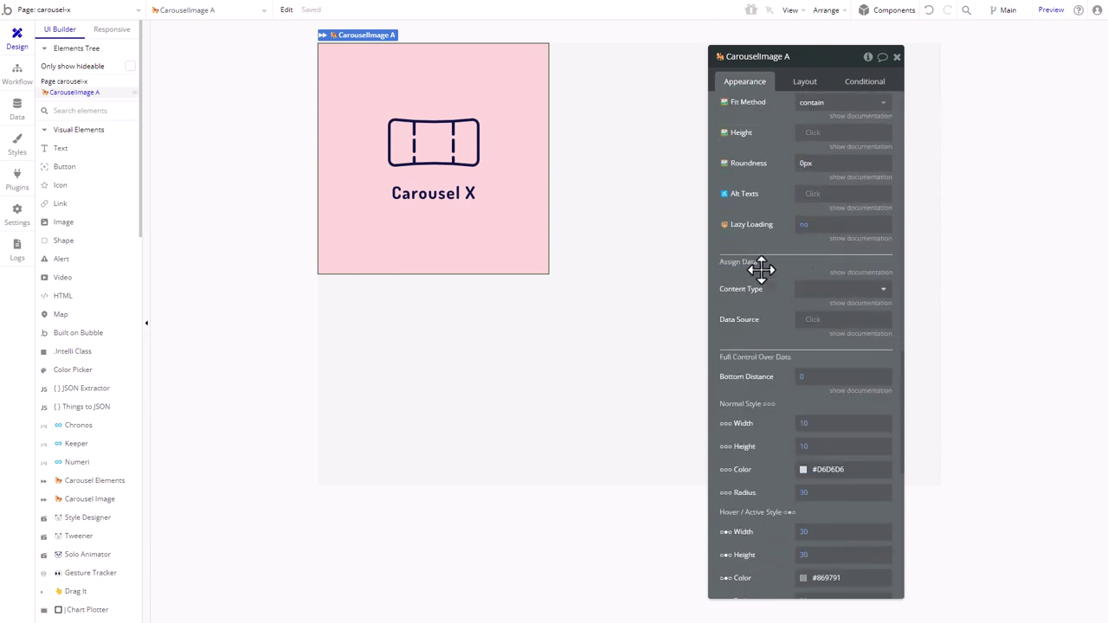
click(844, 292)
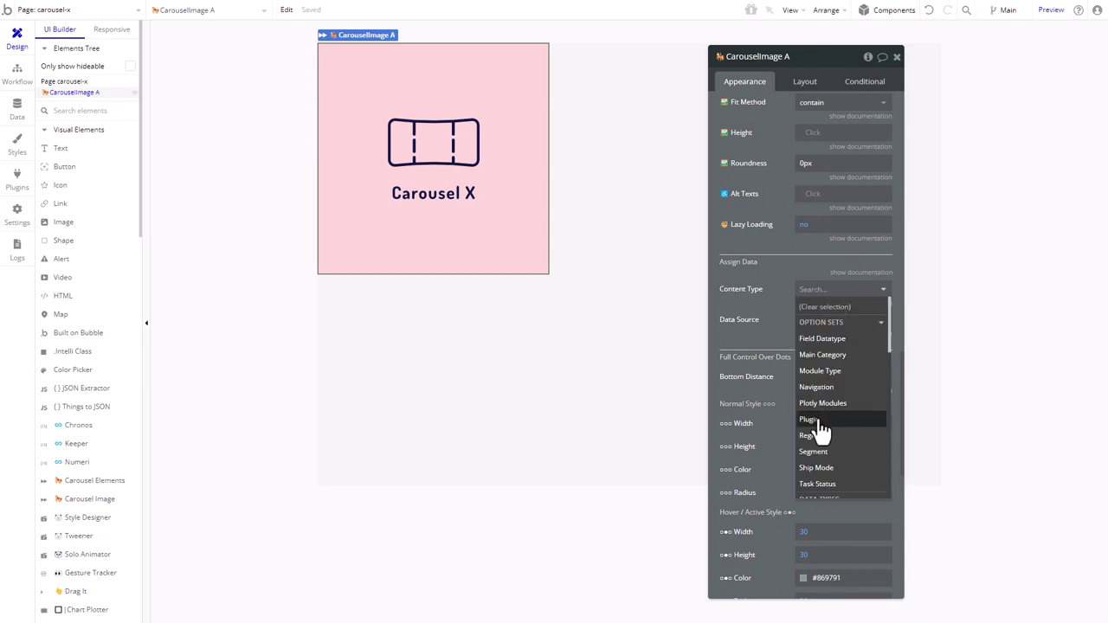
click(814, 422)
click(840, 318)
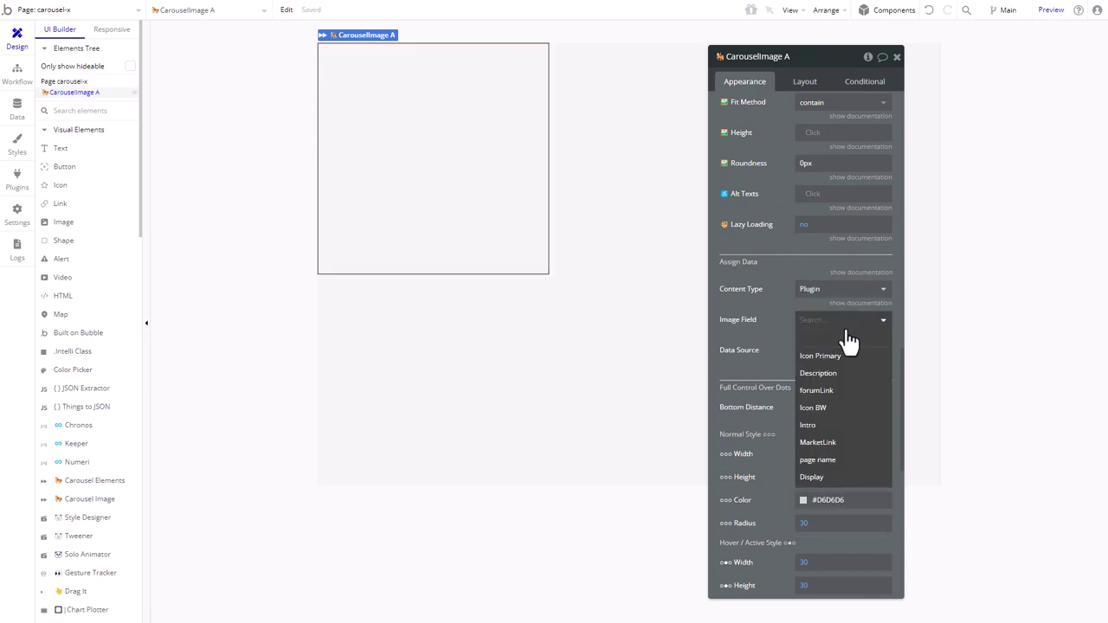
click(835, 357)
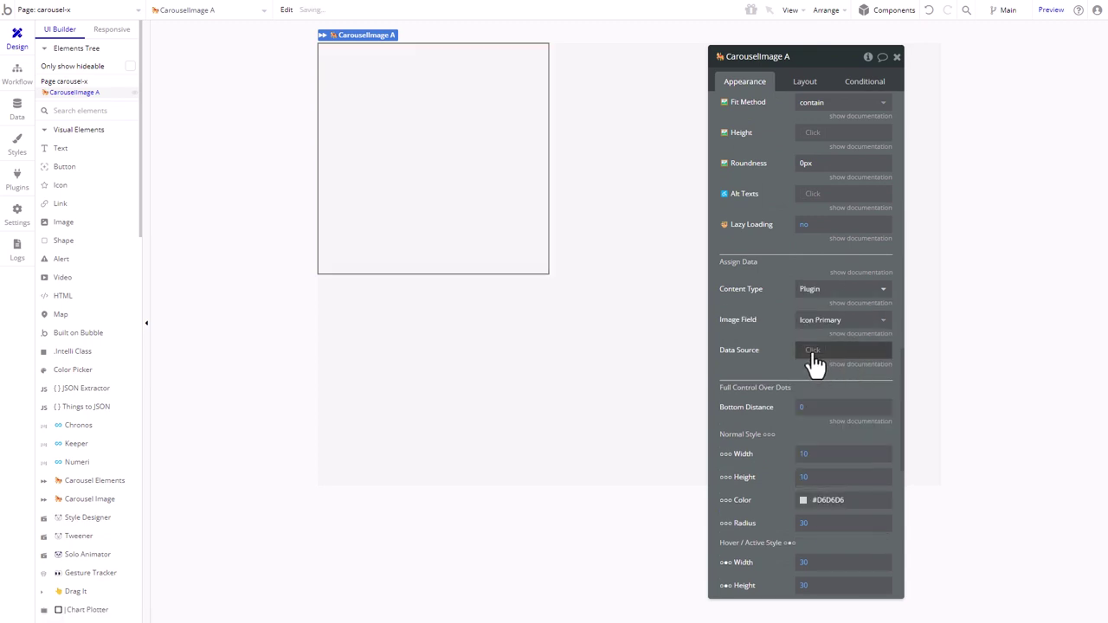
click(813, 361)
click(814, 369)
click(782, 357)
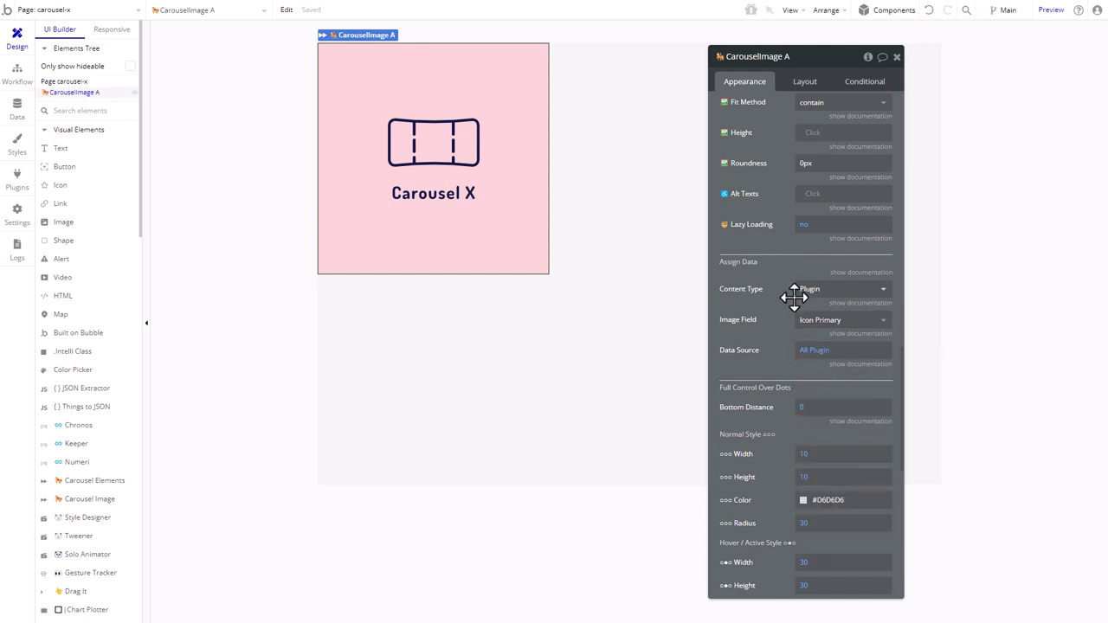
- Set the carousel's Items per Stage to 3 and preview the page
scroll(805, 321, up, 10)
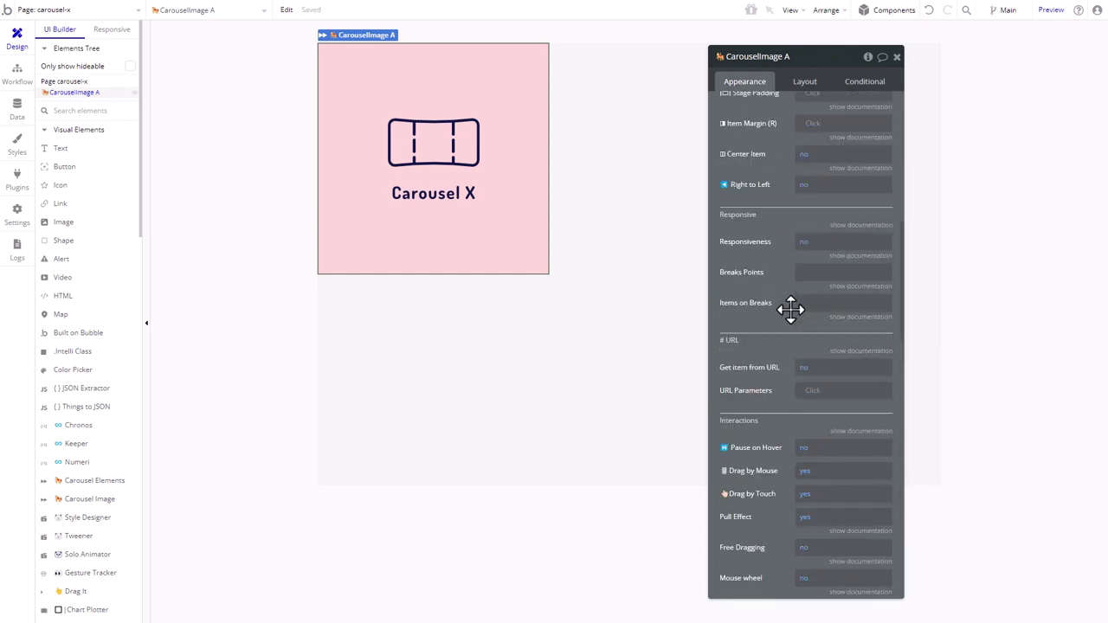
scroll(790, 309, up, 10)
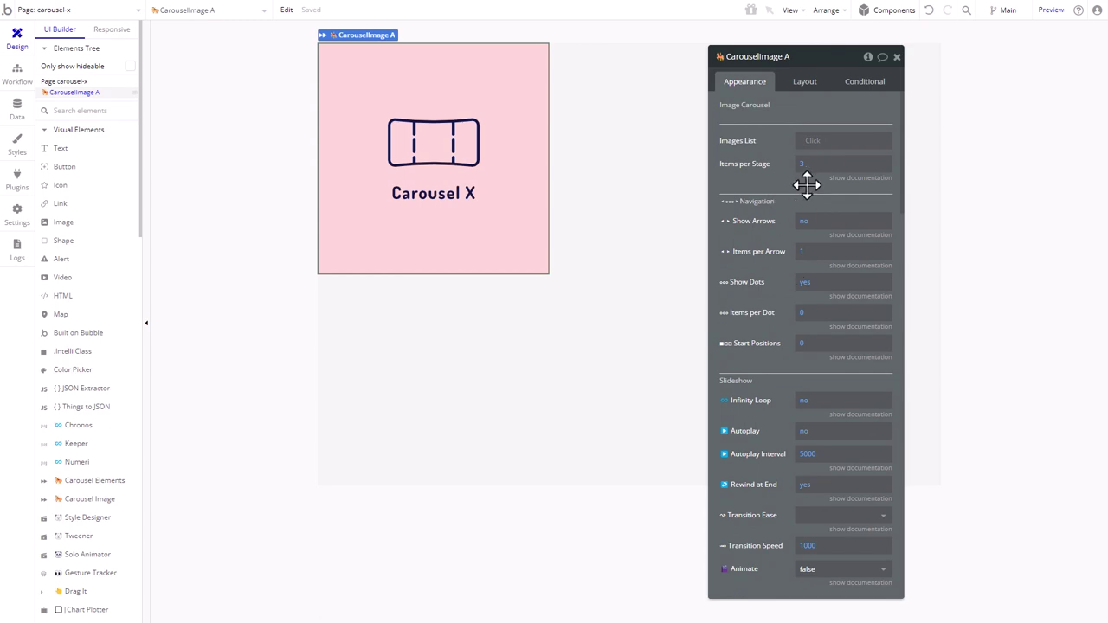
click(801, 168)
text(3)
click(1052, 11)
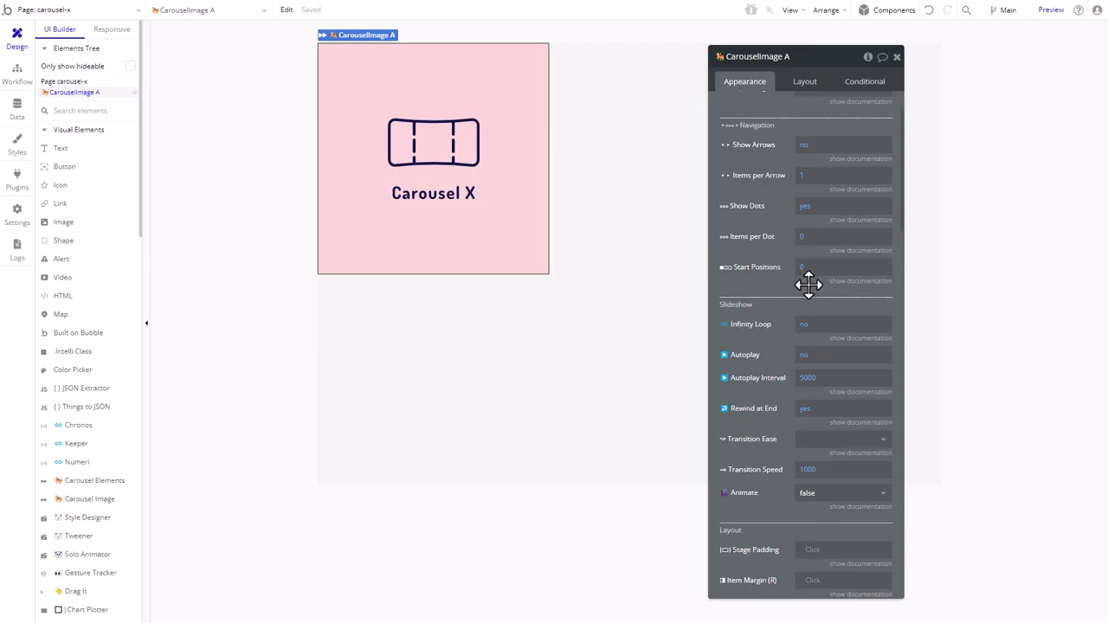
- Set the carousel's Item Margin (R) to 16 and preview the page
scroll(807, 283, down, 4)
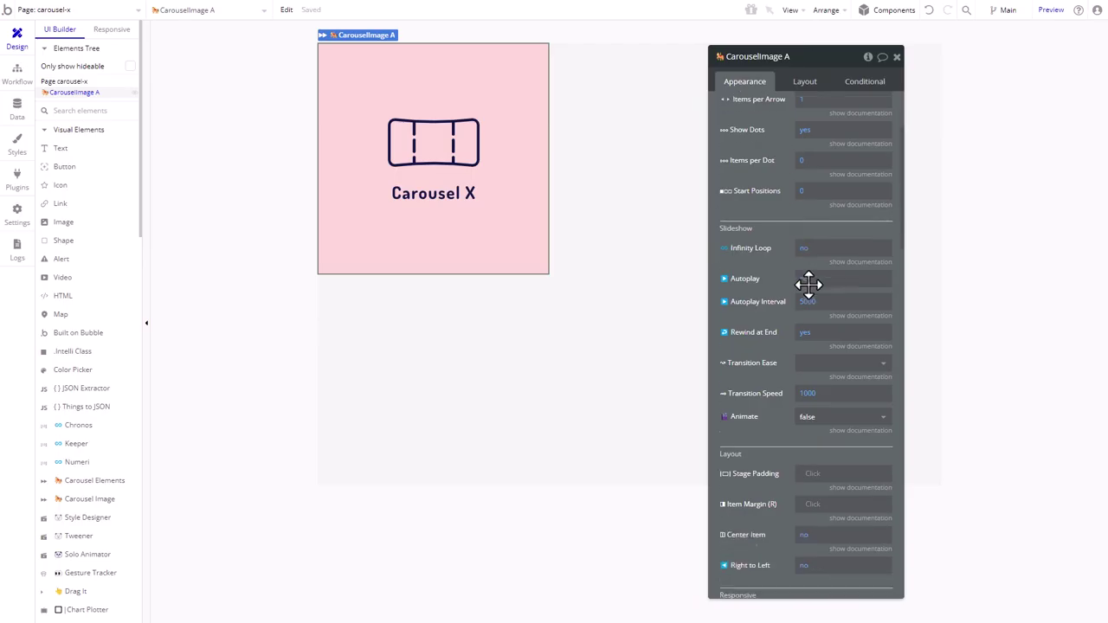
click(809, 277)
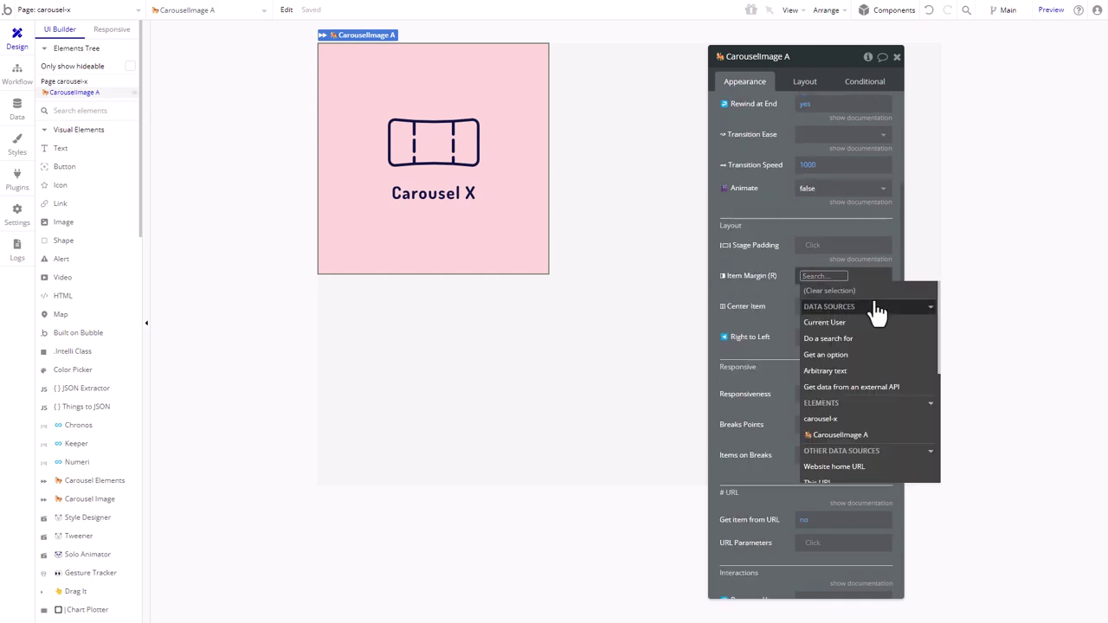
text(16)
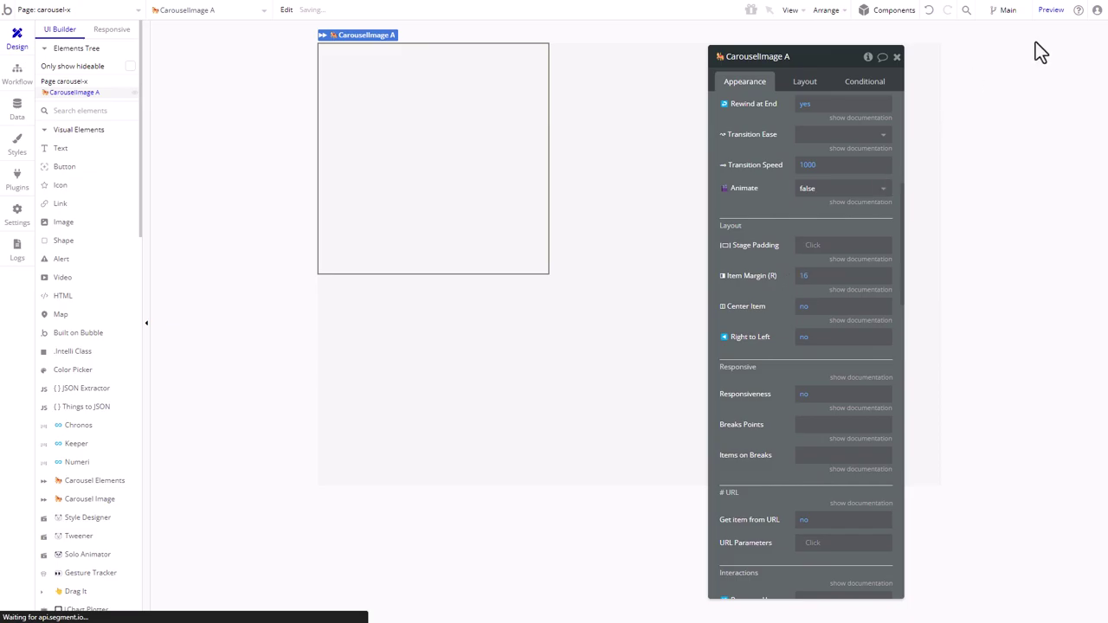
click(1050, 10)
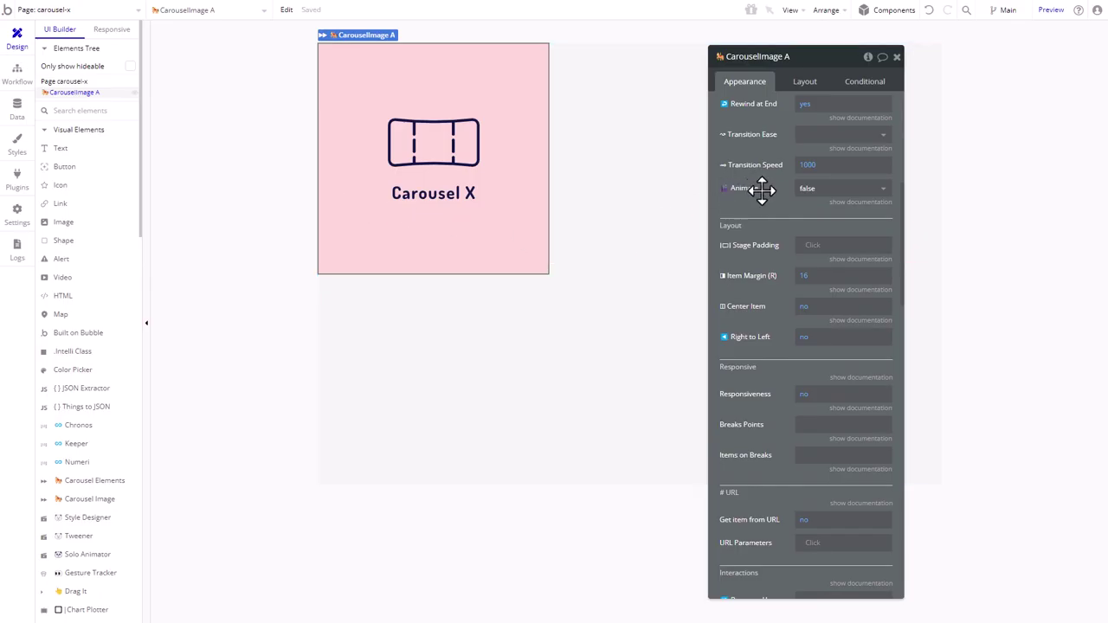
- Set the carousel's Items per Stage to 1 and turn off its fixed height
drag(759, 260, 740, 258)
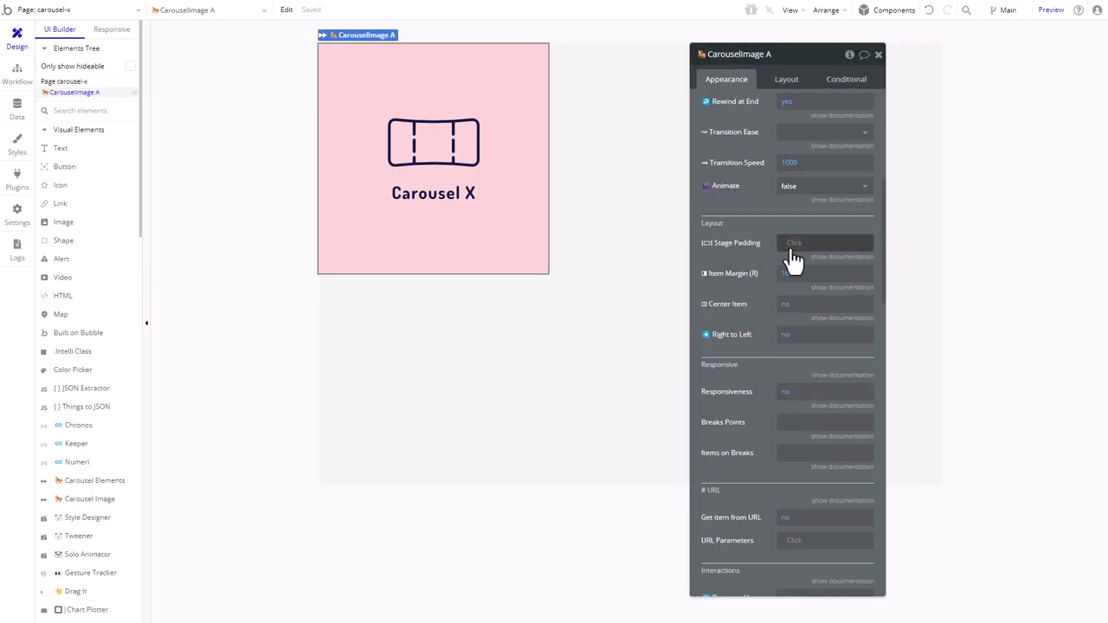
scroll(779, 198, up, 5)
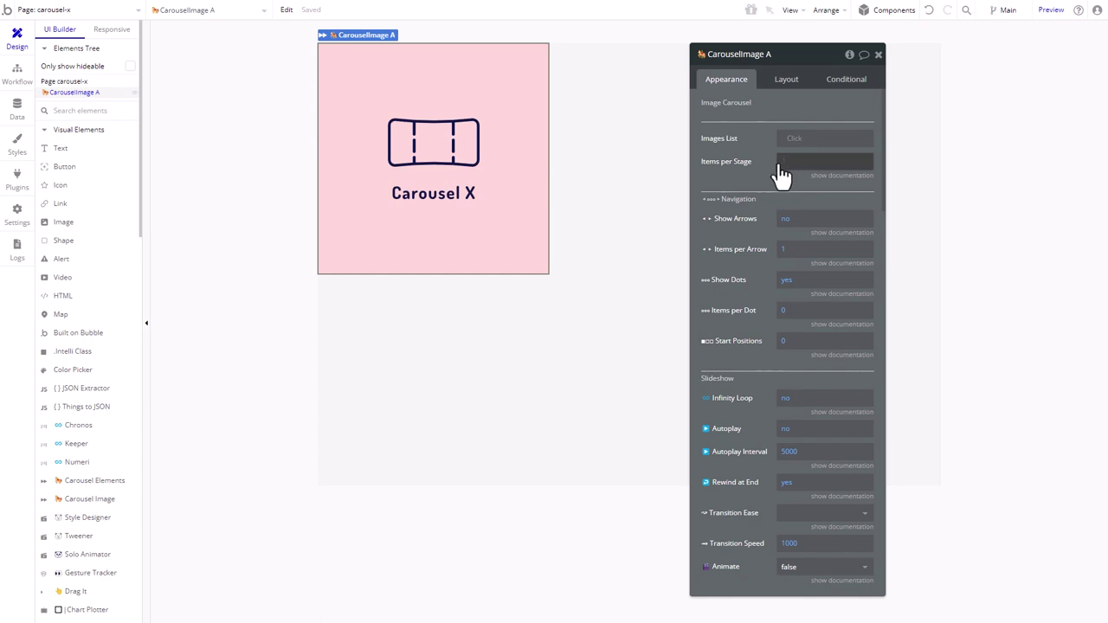
click(781, 162)
text(1)
click(765, 154)
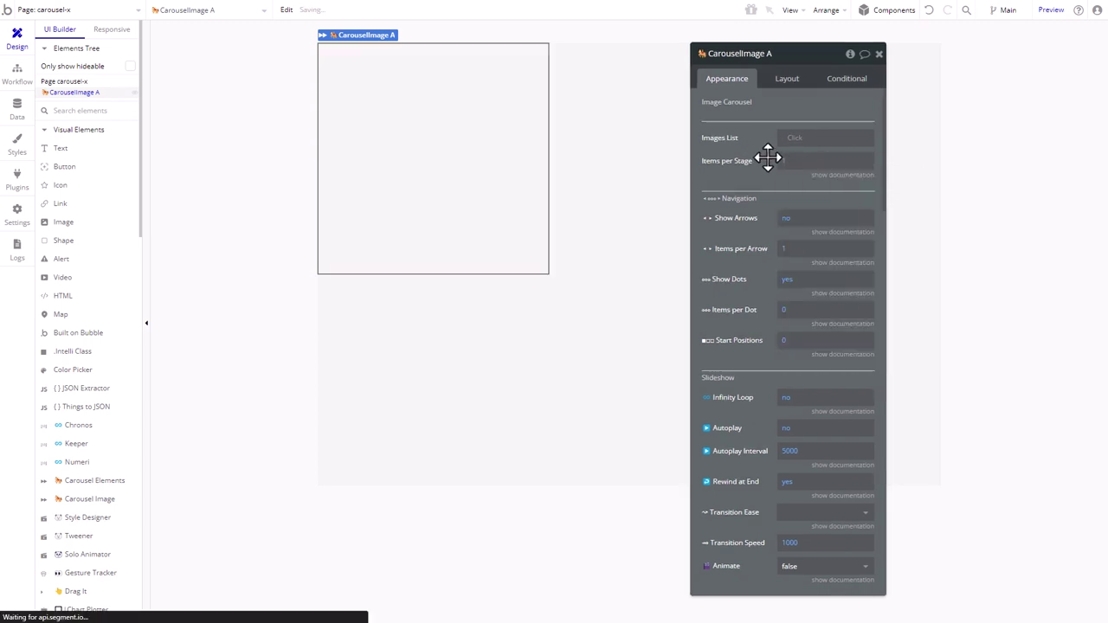
click(787, 79)
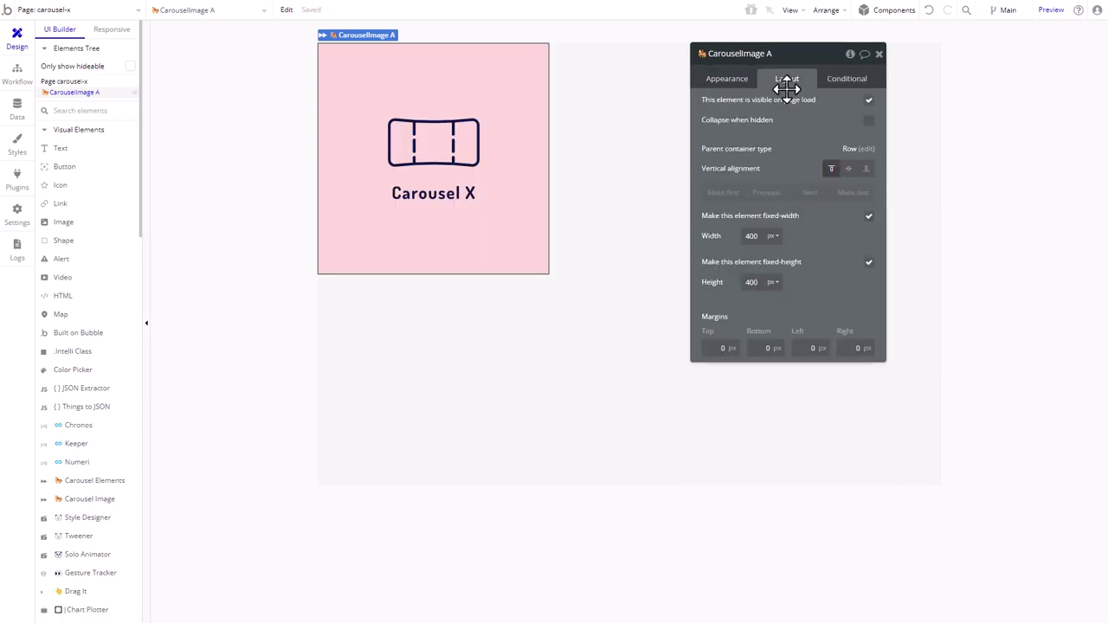
click(868, 262)
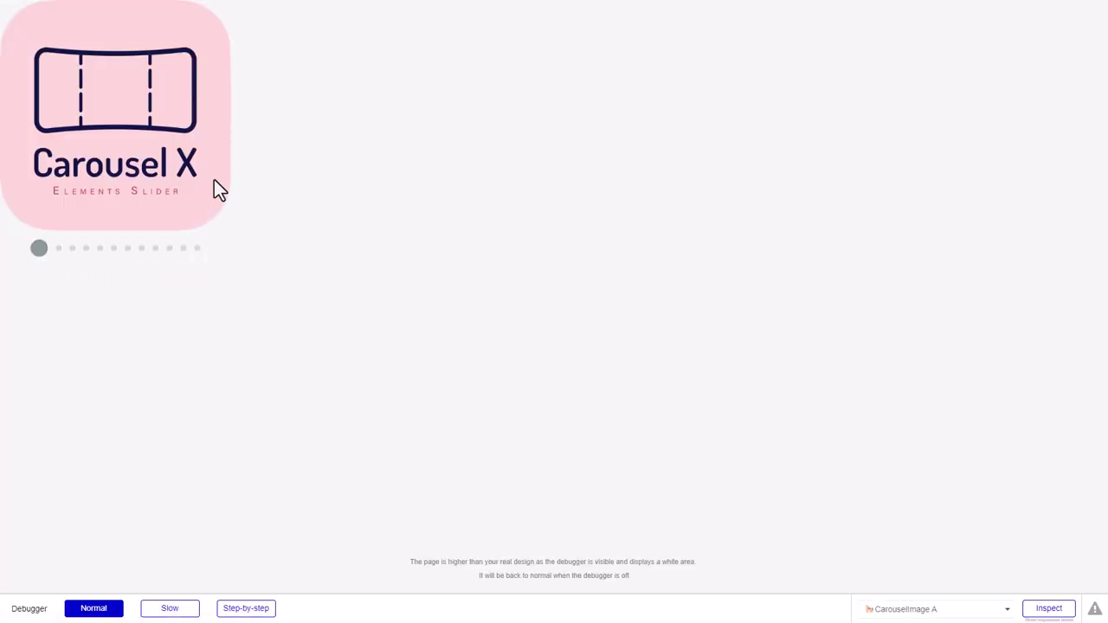
- Test the carousel's navigation dots in the preview by jumping between slides
click(129, 252)
click(170, 252)
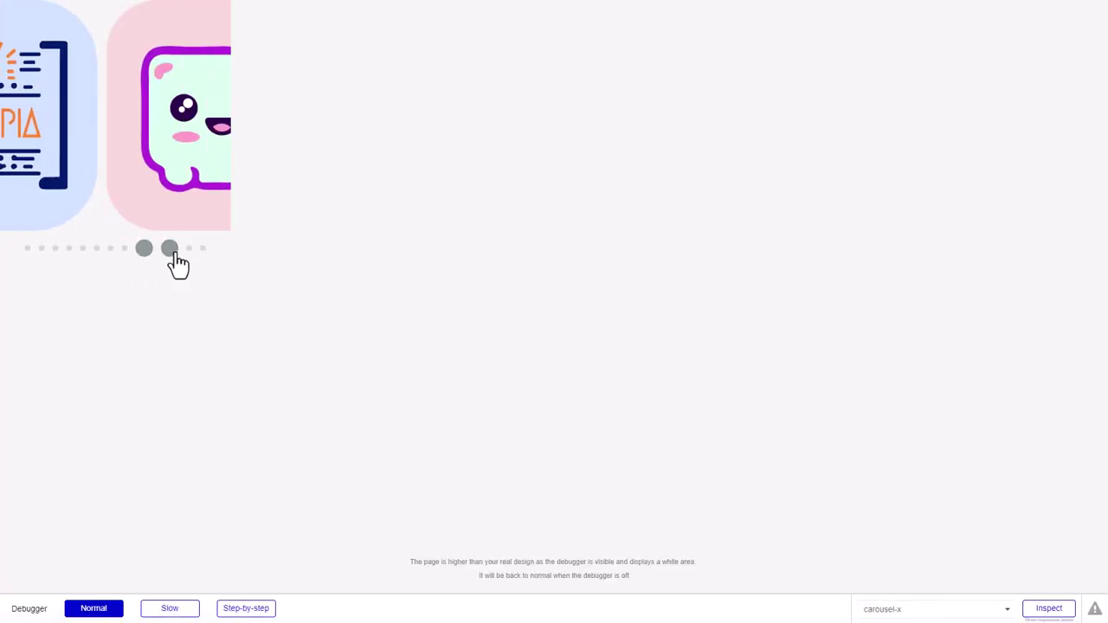
click(35, 250)
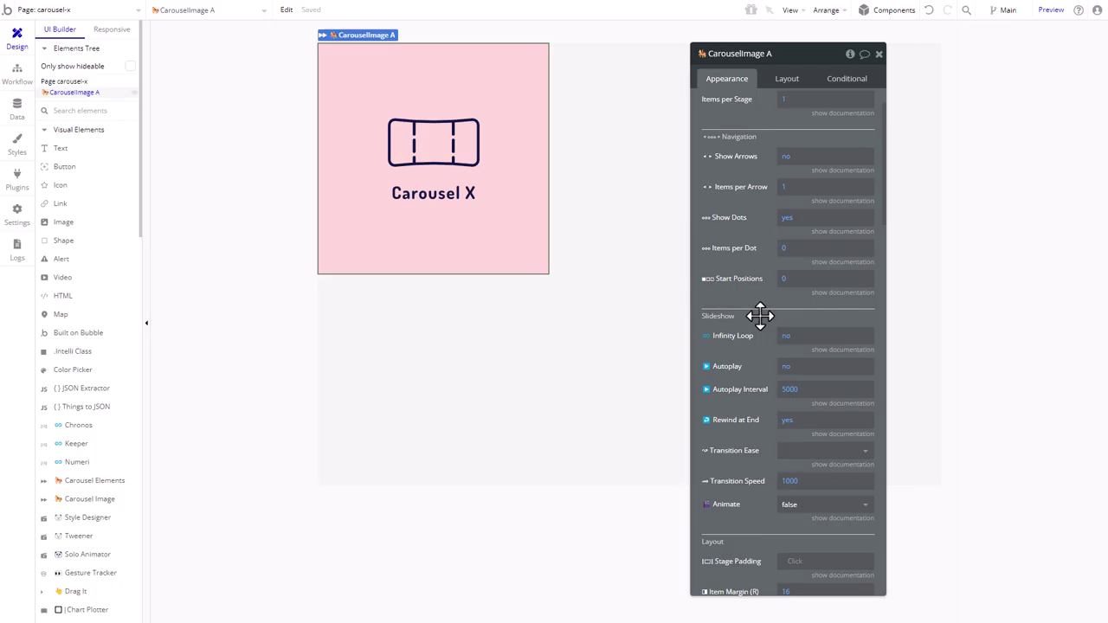
- Set the carousel dots' Normal Style width to 5 and height to 2
scroll(760, 316, down, 15)
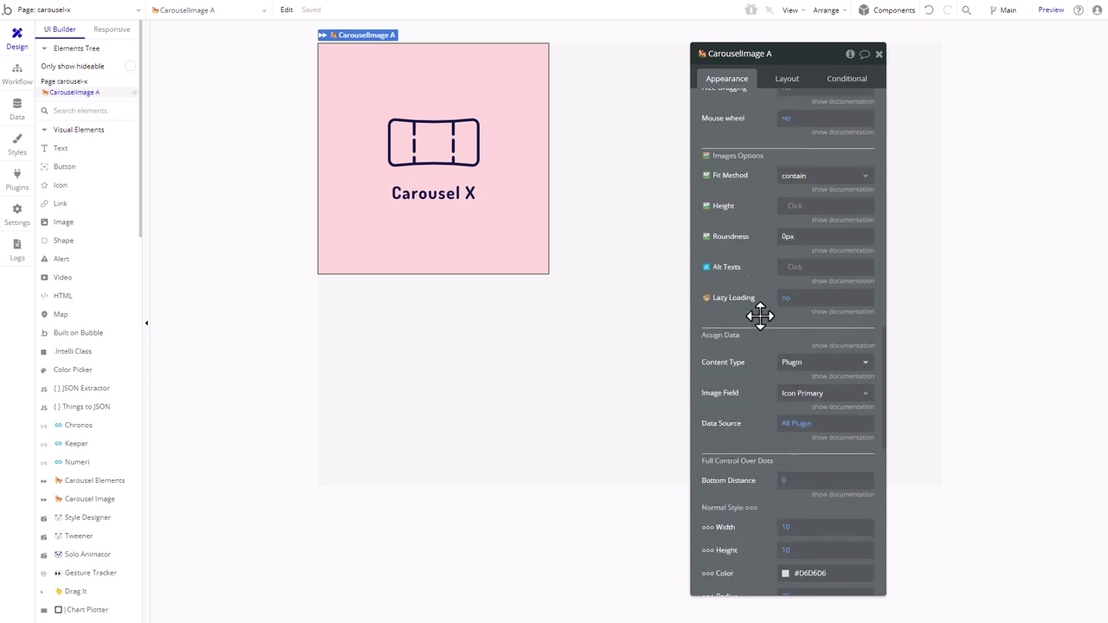
scroll(760, 316, down, 5)
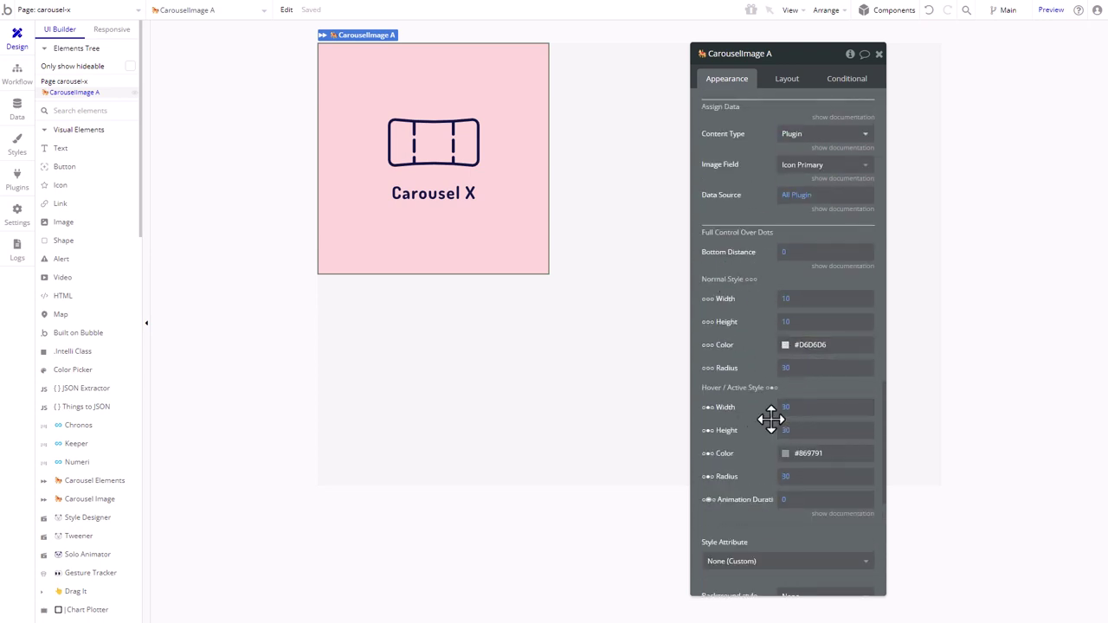
double_click(784, 300)
text(5)
click(786, 322)
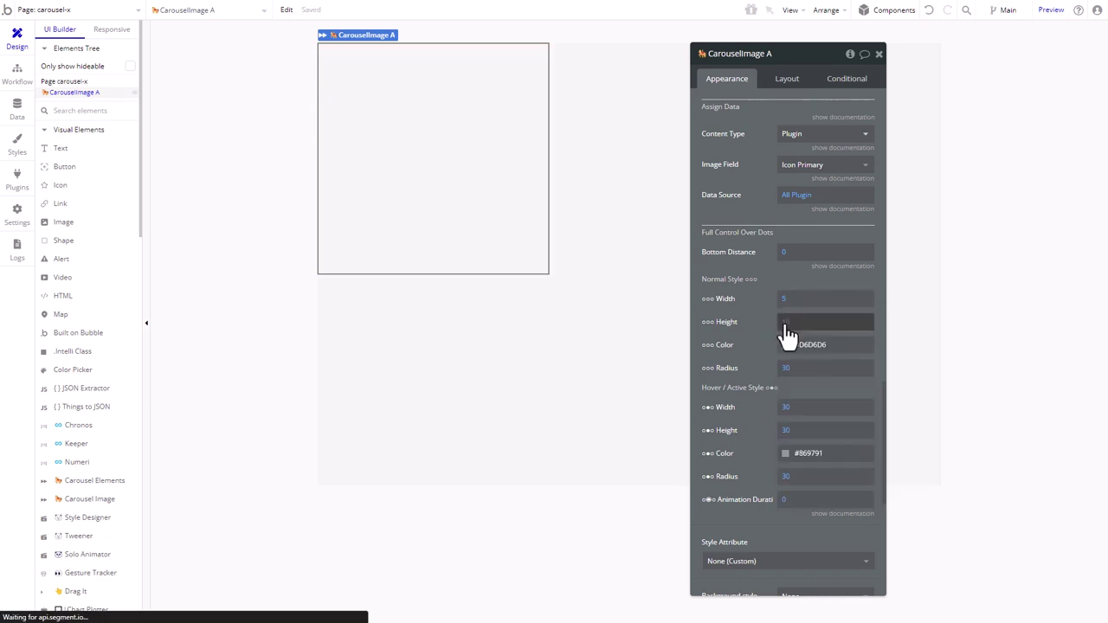
click(785, 328)
text(2)
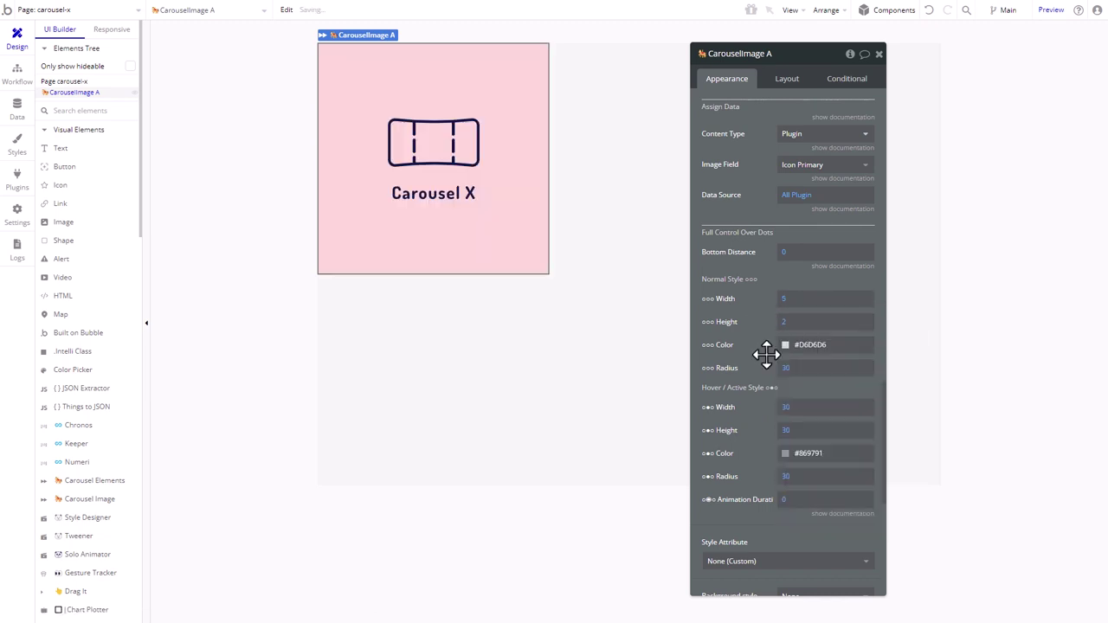
- Set the dots' Hover / Active Style width to 5 and height to 2
click(788, 414)
text(5)
click(786, 430)
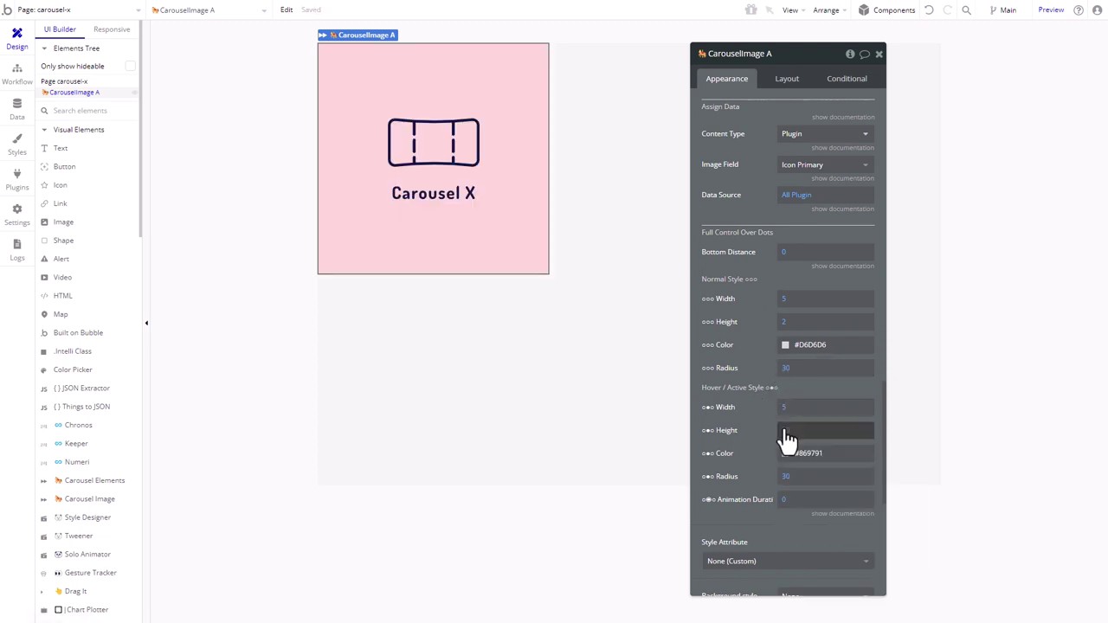
text(2)
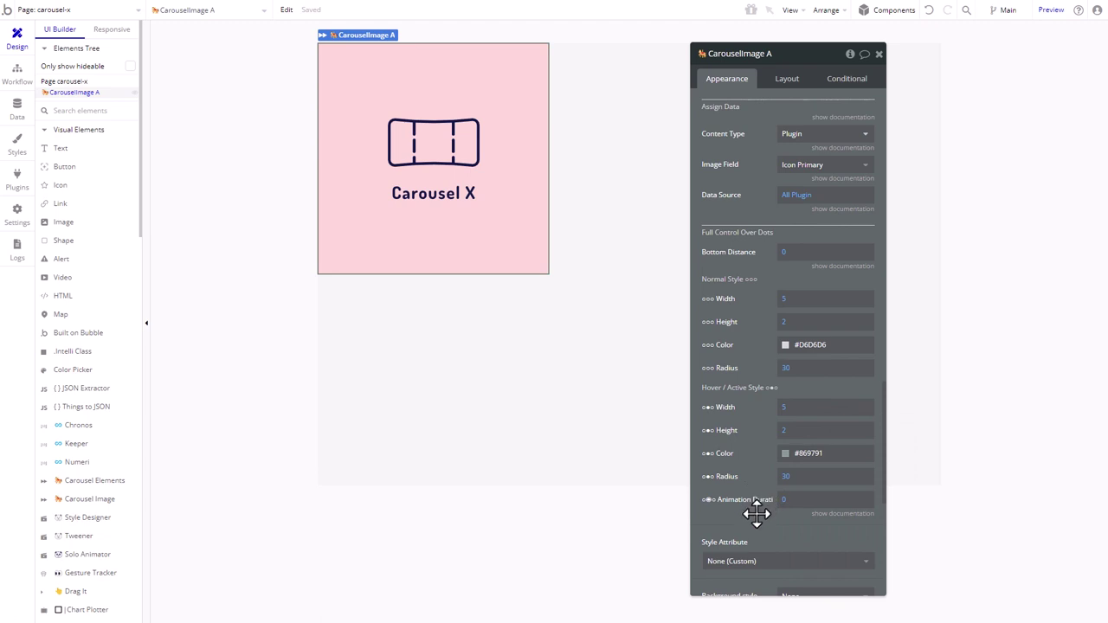
- Read the documentation of the dots' Animation Duration and set the duration to 0.5
click(783, 504)
click(828, 514)
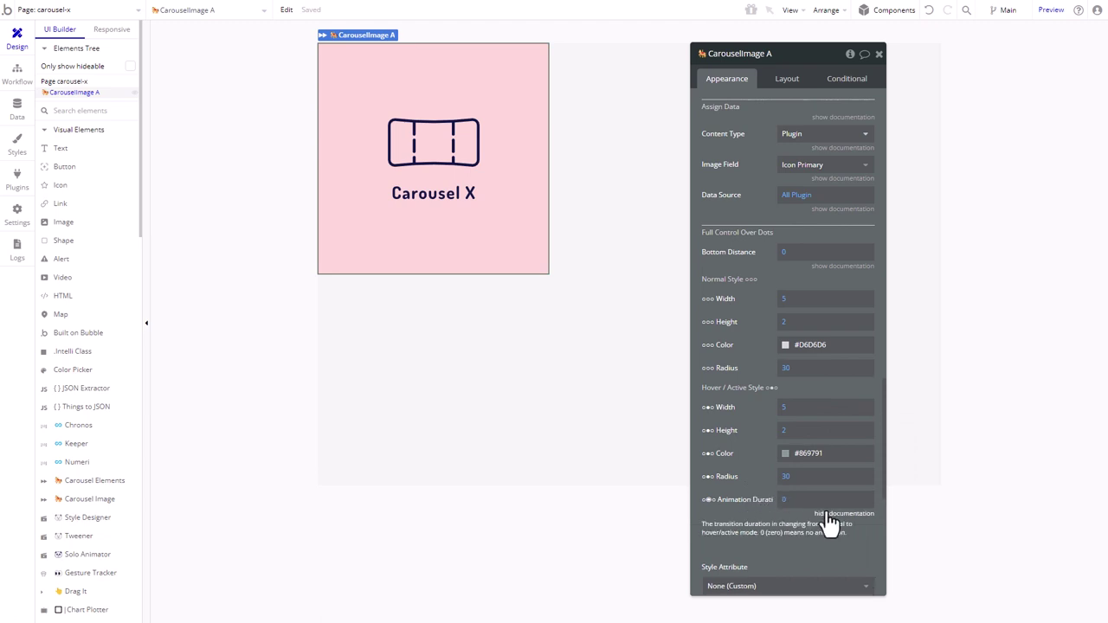
click(785, 501)
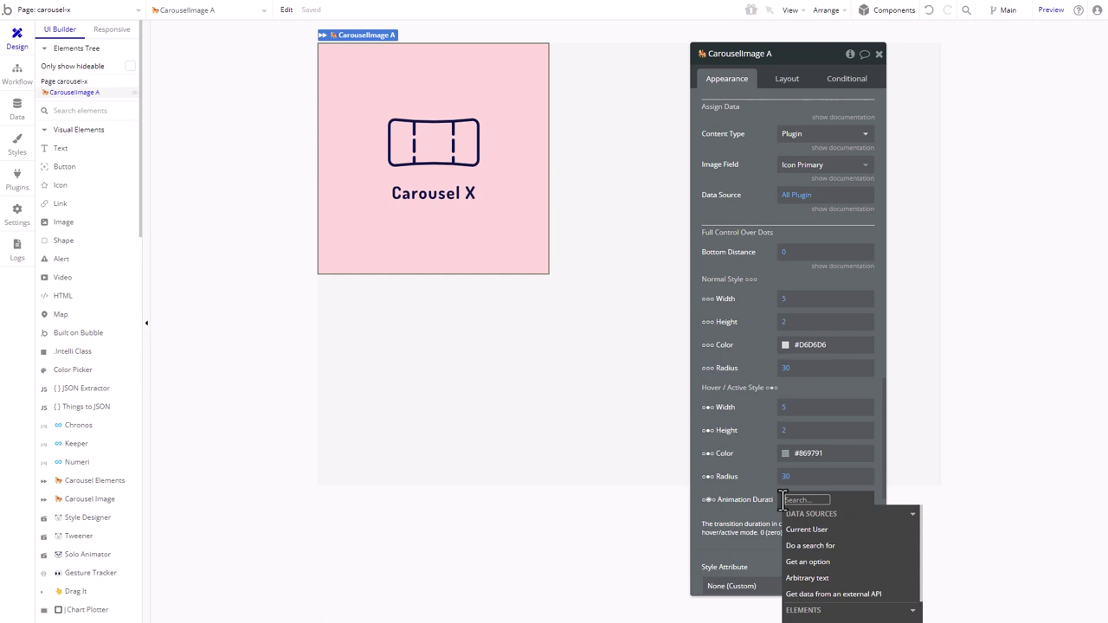
text(0.5)
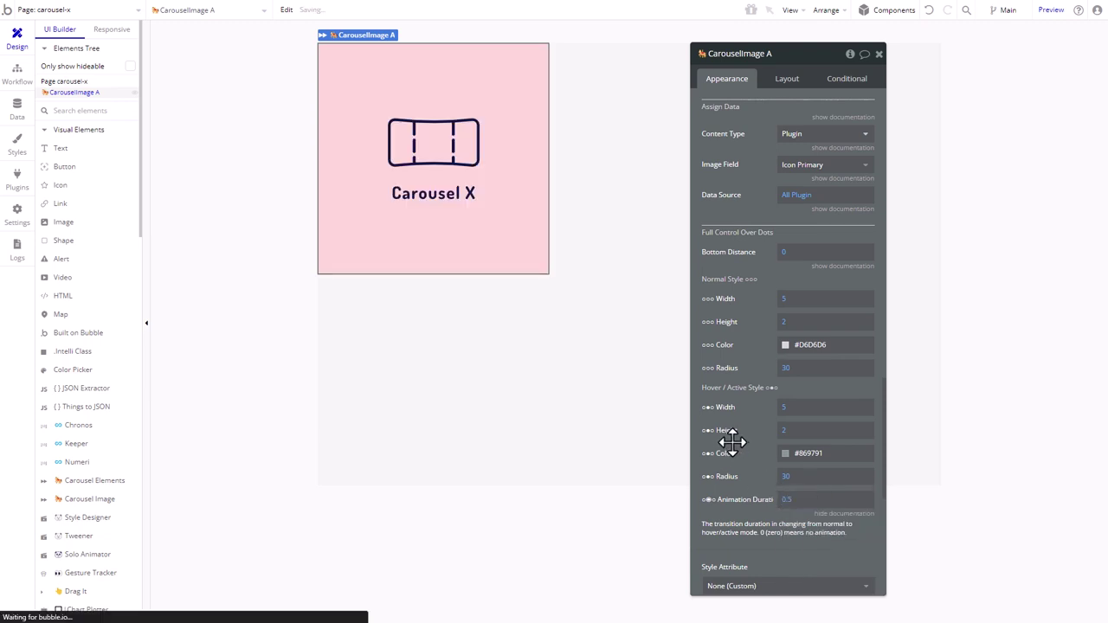
- Set the dots' Hover / Active color to #2B2E2D and their Normal color to #BFBBBB
click(808, 453)
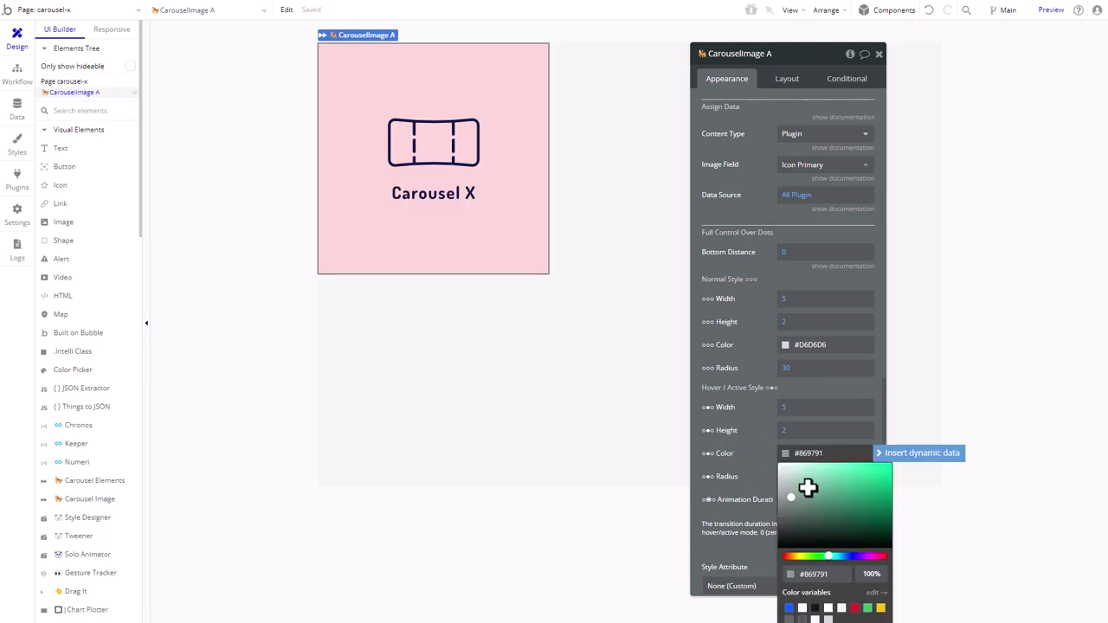
click(794, 525)
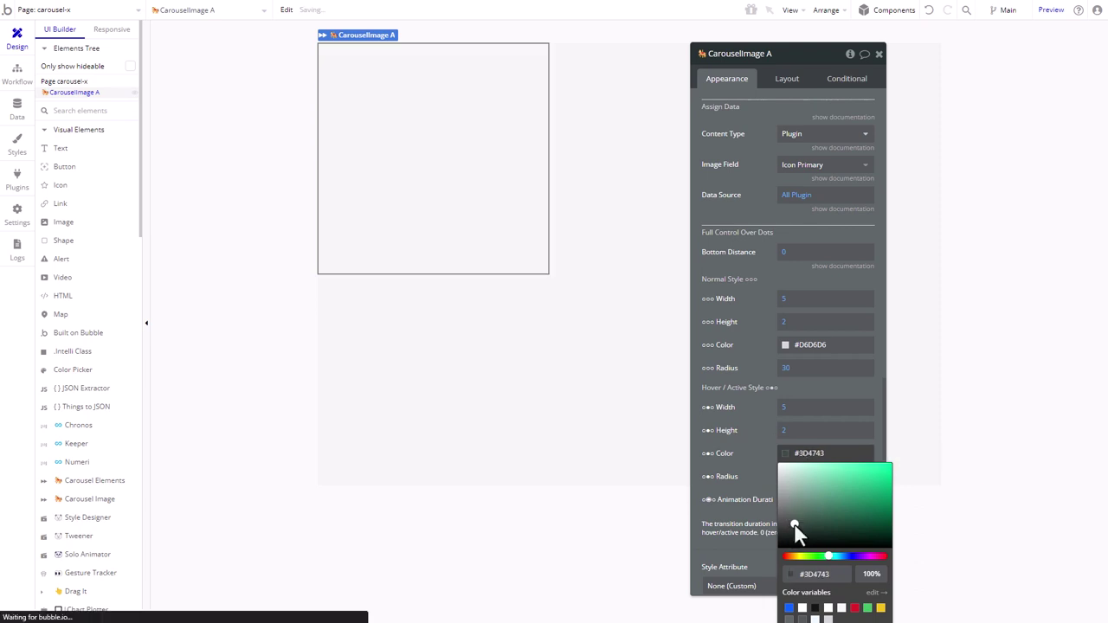
click(807, 344)
click(782, 383)
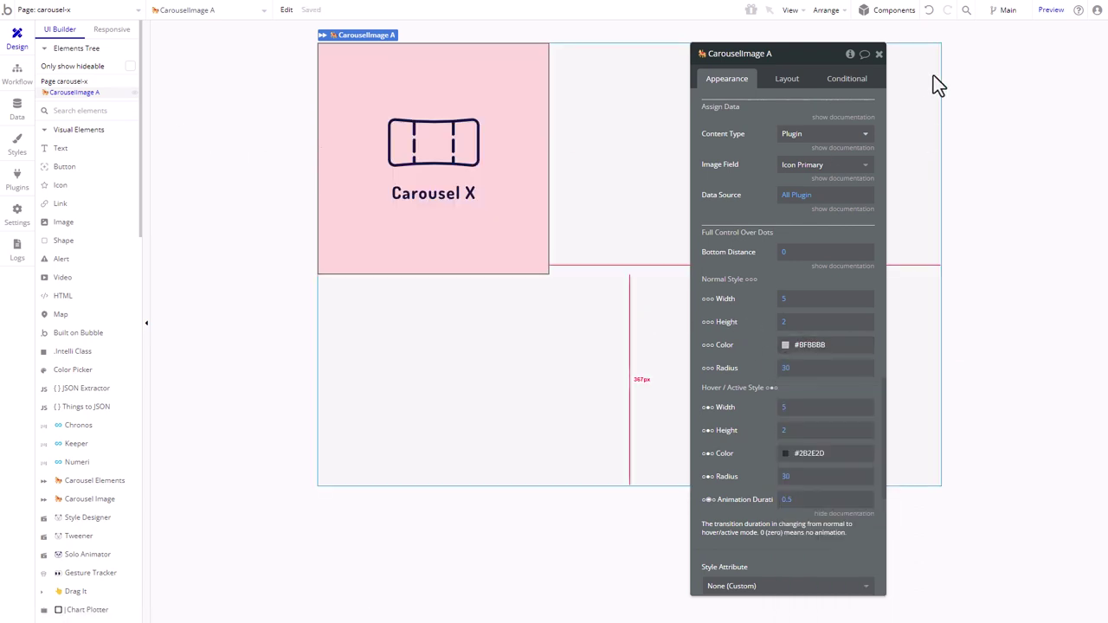
- Preview the page and test the restyled dots by jumping between several slides
click(1050, 11)
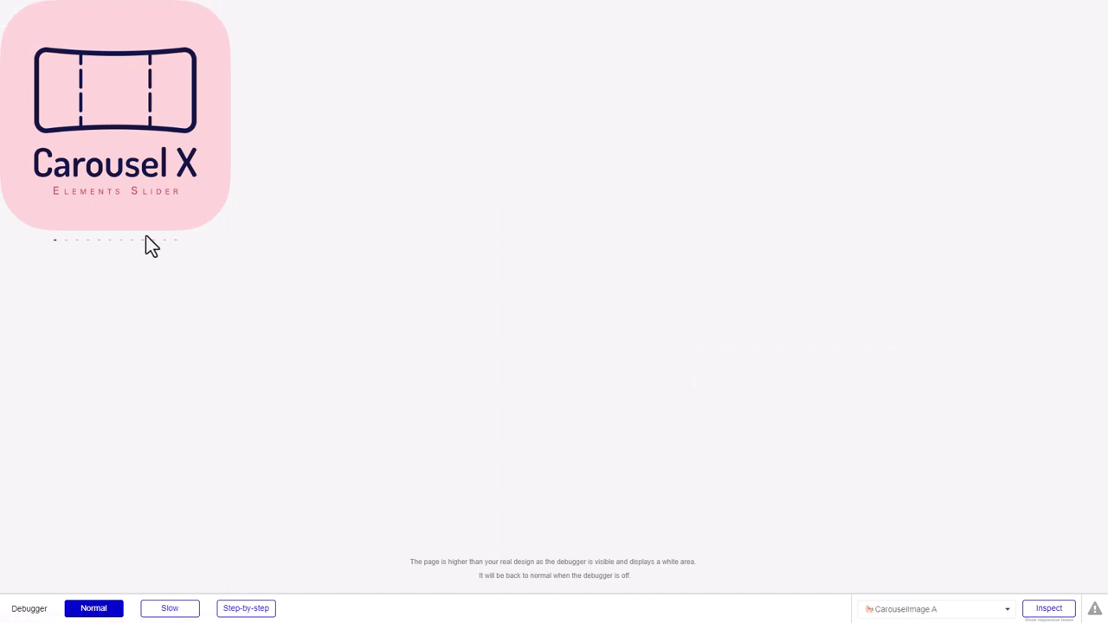
click(112, 243)
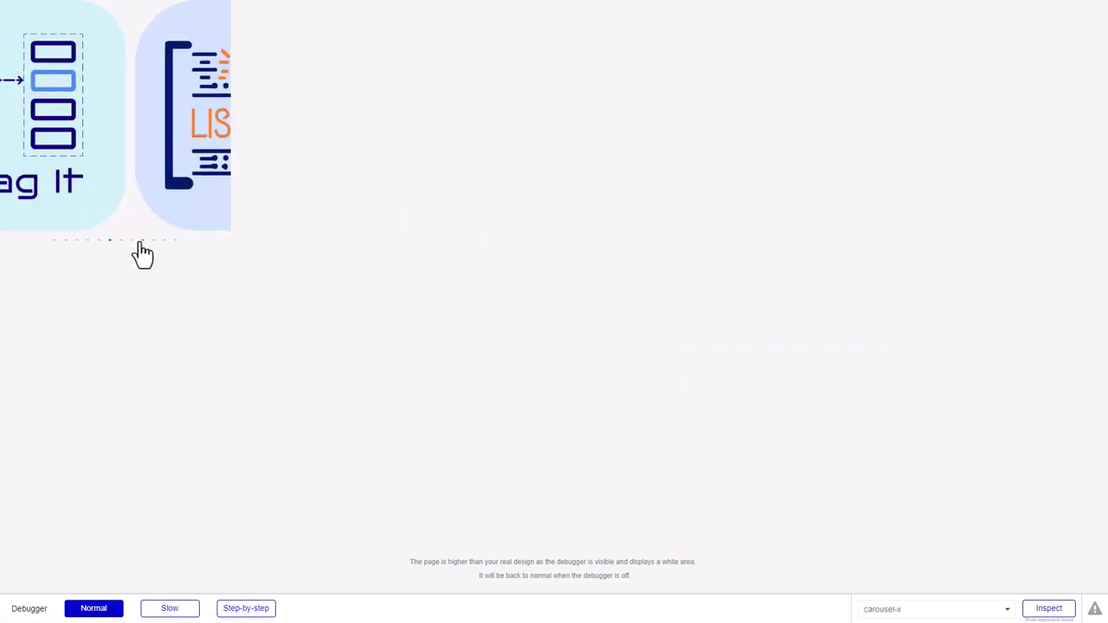
click(144, 243)
click(153, 241)
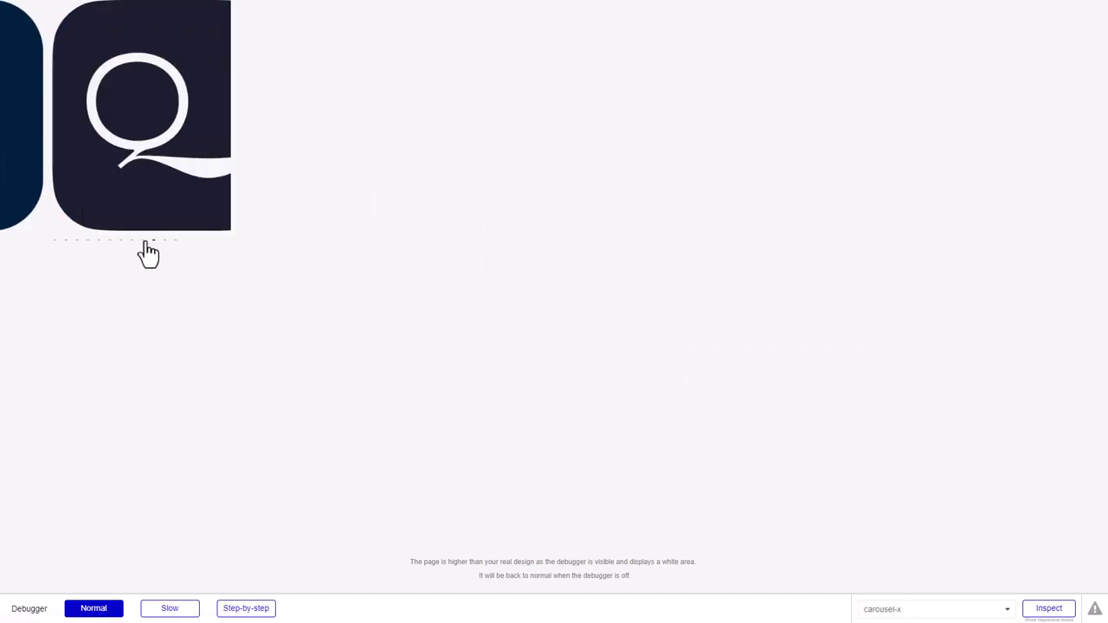
click(77, 242)
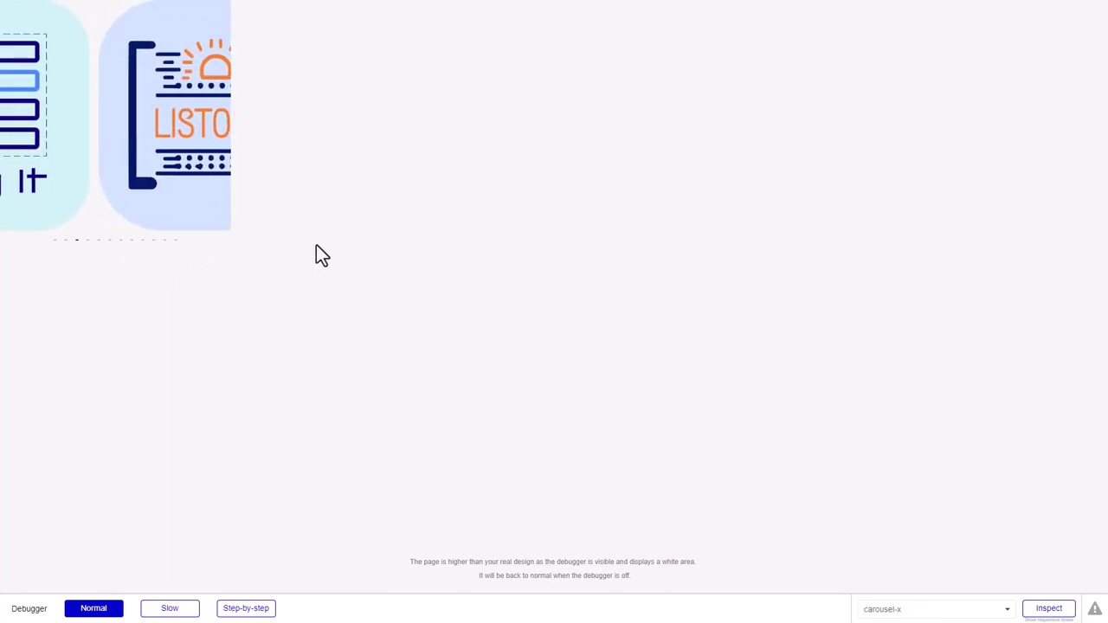
- Make the carousel fixed-height in its layout settings and reload the preview
key(ctrl+Tab)
click(787, 78)
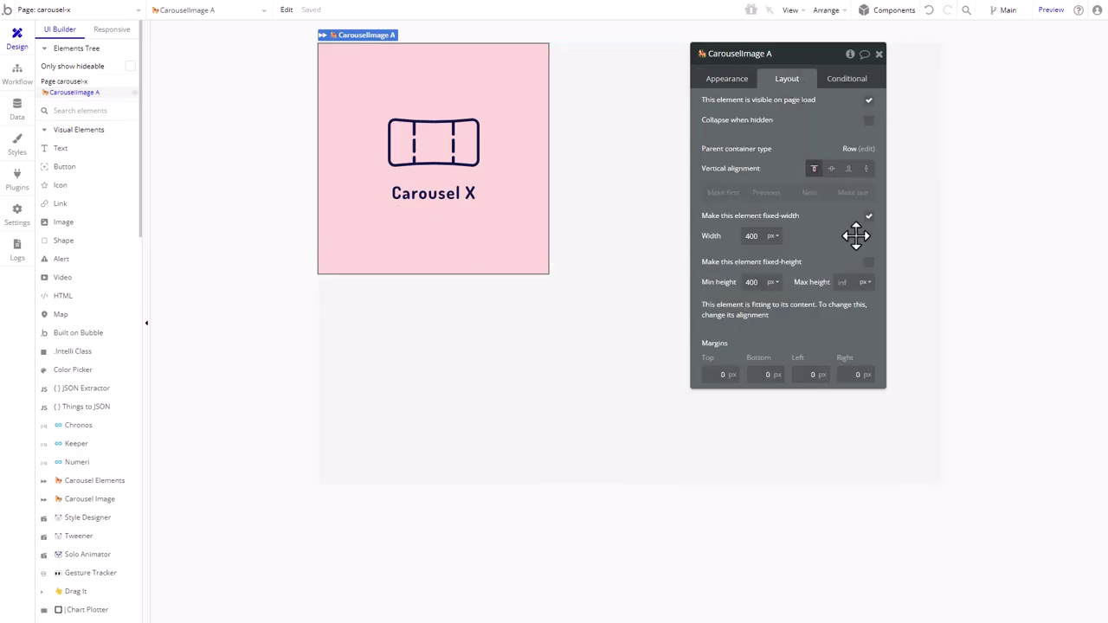
click(868, 261)
key(ctrl+Tab)
key(ctrl+r)
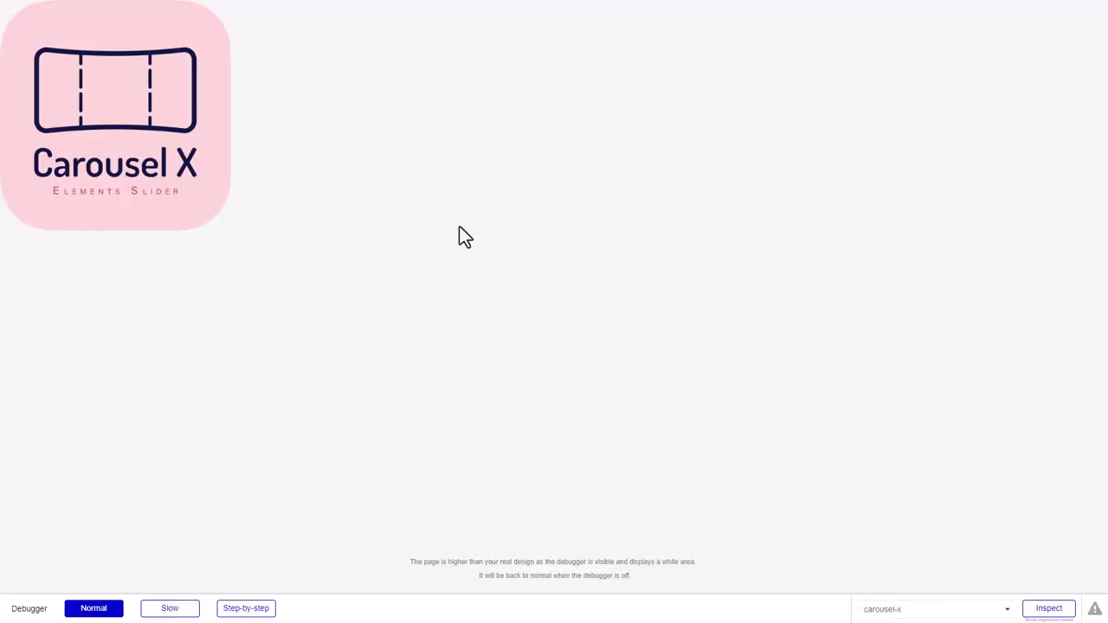
- Set the dots' Bottom Distance to 32 and preview the page
key(ctrl+Tab)
click(744, 79)
scroll(768, 259, down, 5)
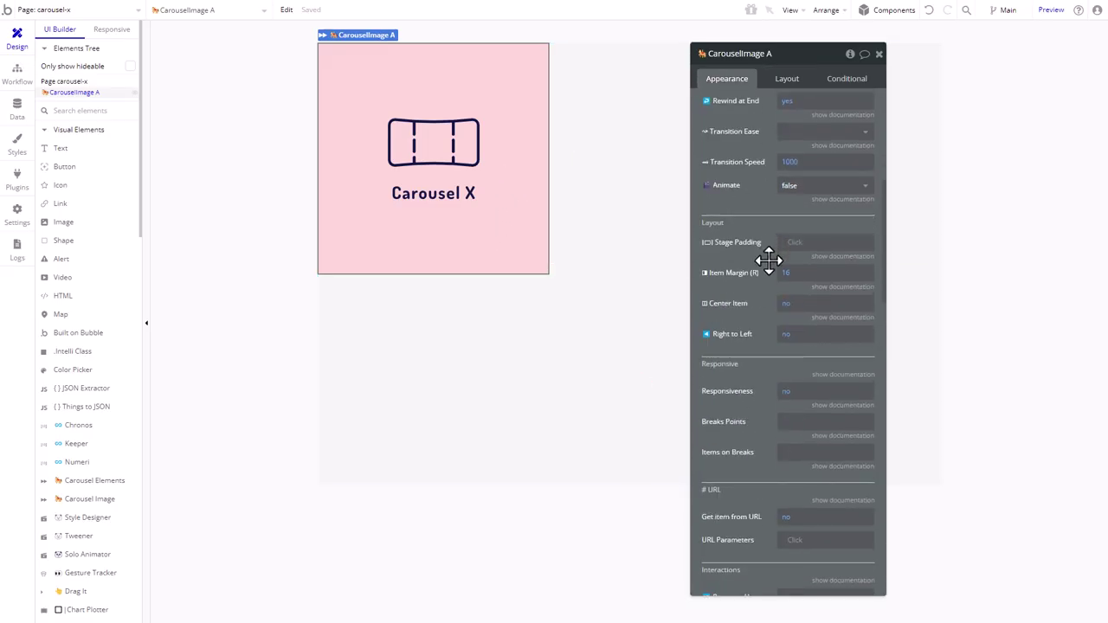
scroll(768, 259, down, 10)
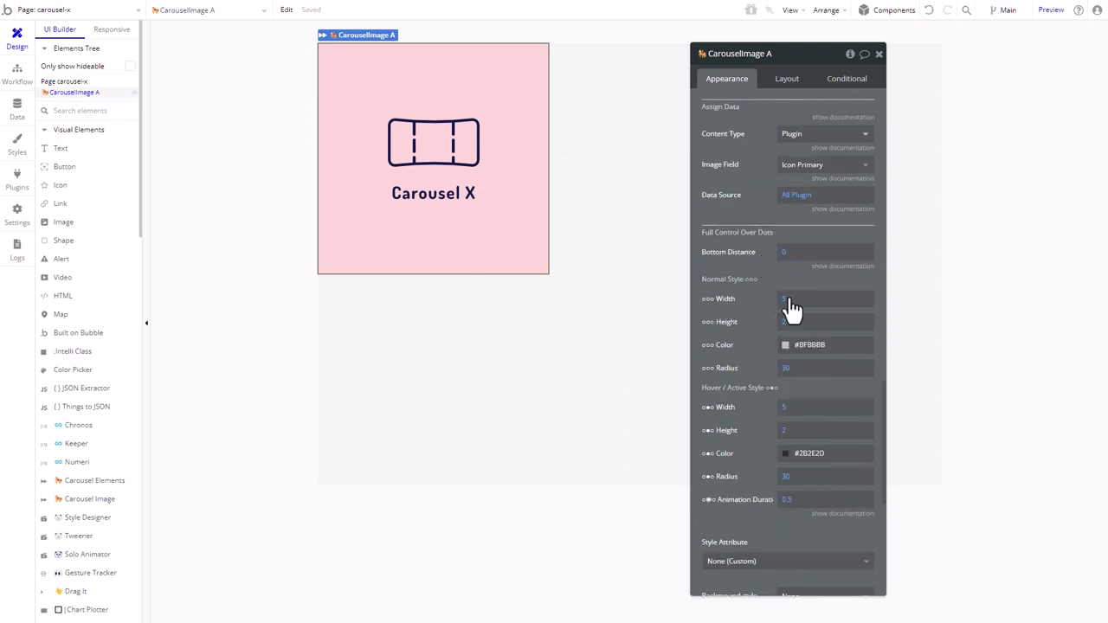
click(825, 269)
click(794, 256)
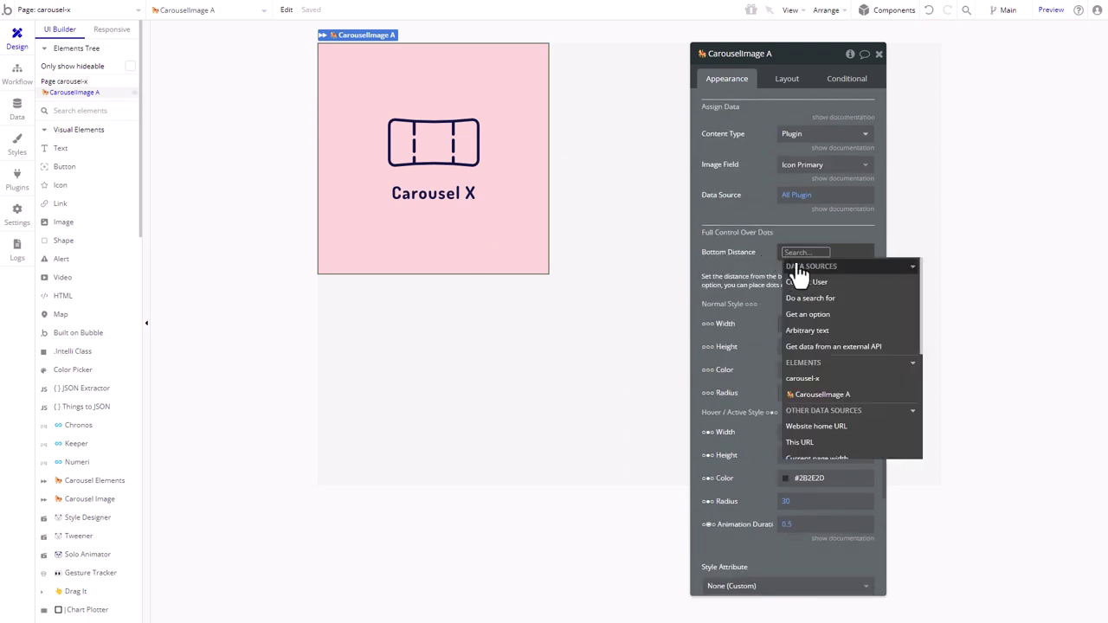
text(32)
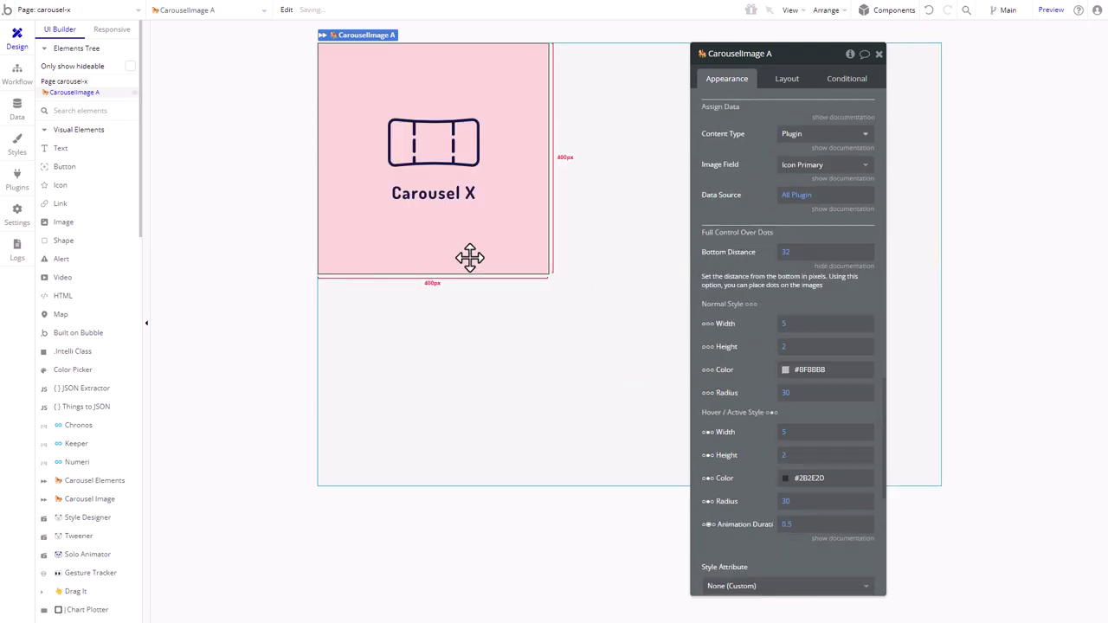
click(1047, 11)
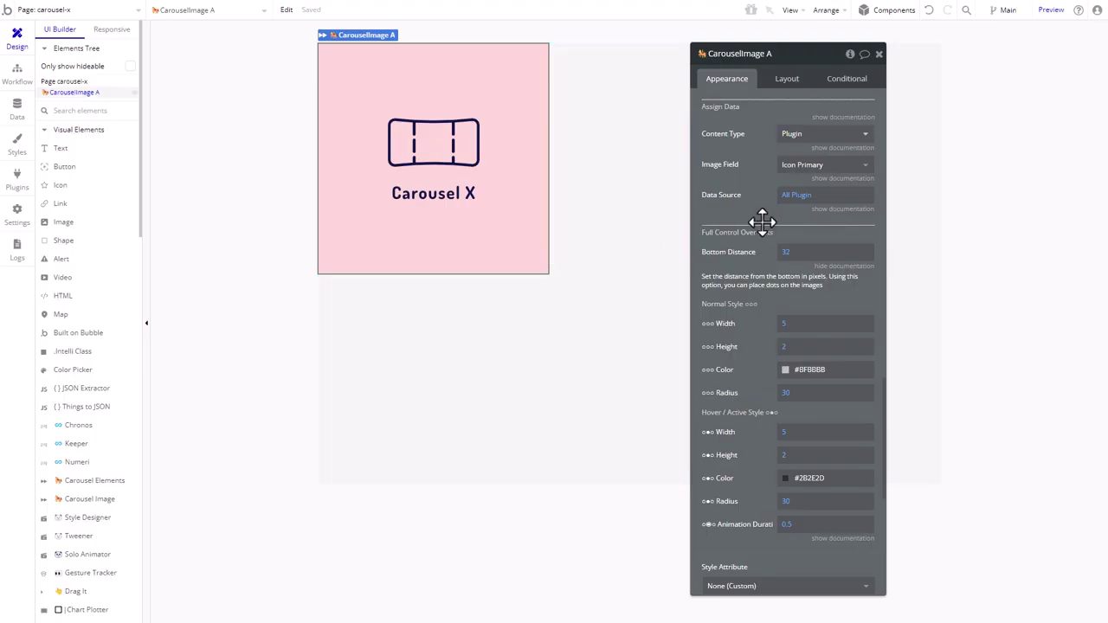
- Set the carousel's Show Dots to no and wrap the carousel in a column container group
click(786, 282)
click(776, 186)
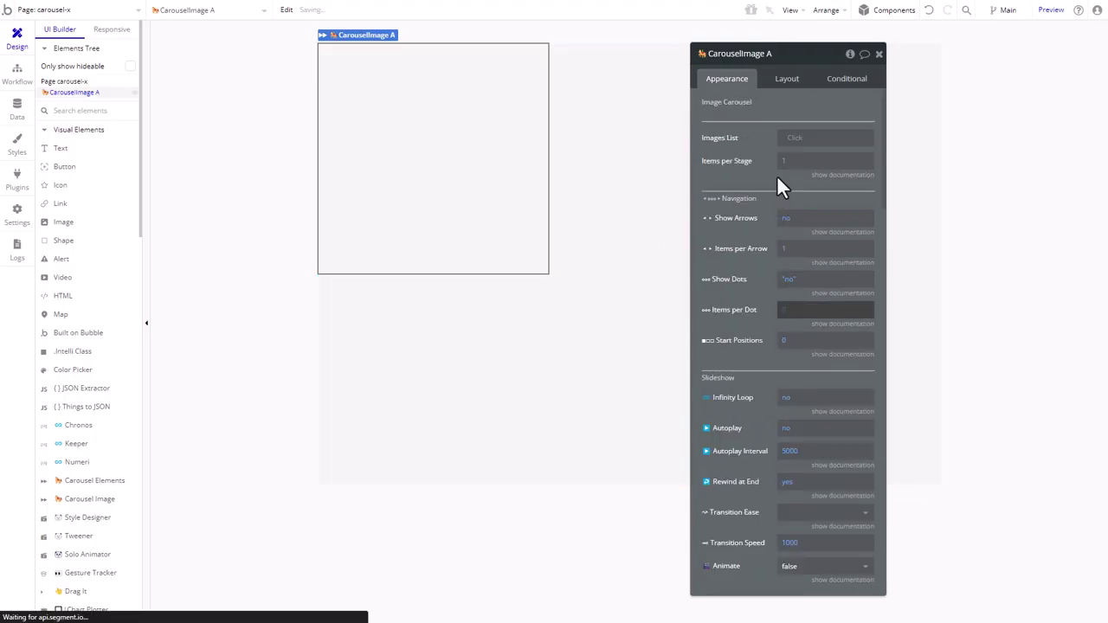
right_click(453, 100)
mouse_move(562, 174)
click(641, 212)
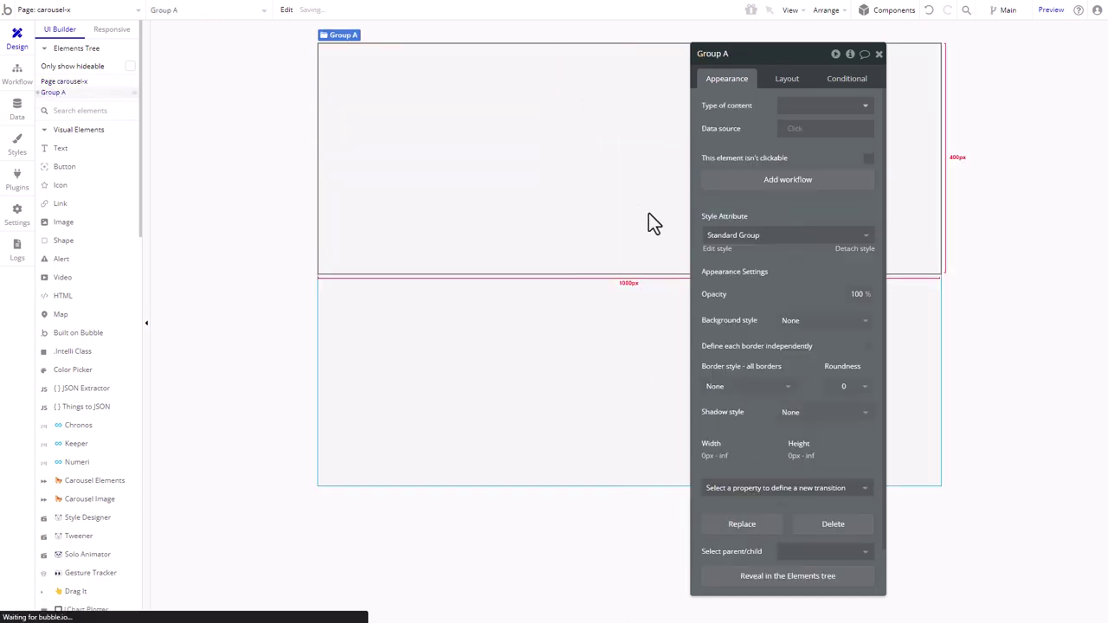
- Set the new group's top, bottom, left and right padding to 40 px
click(787, 79)
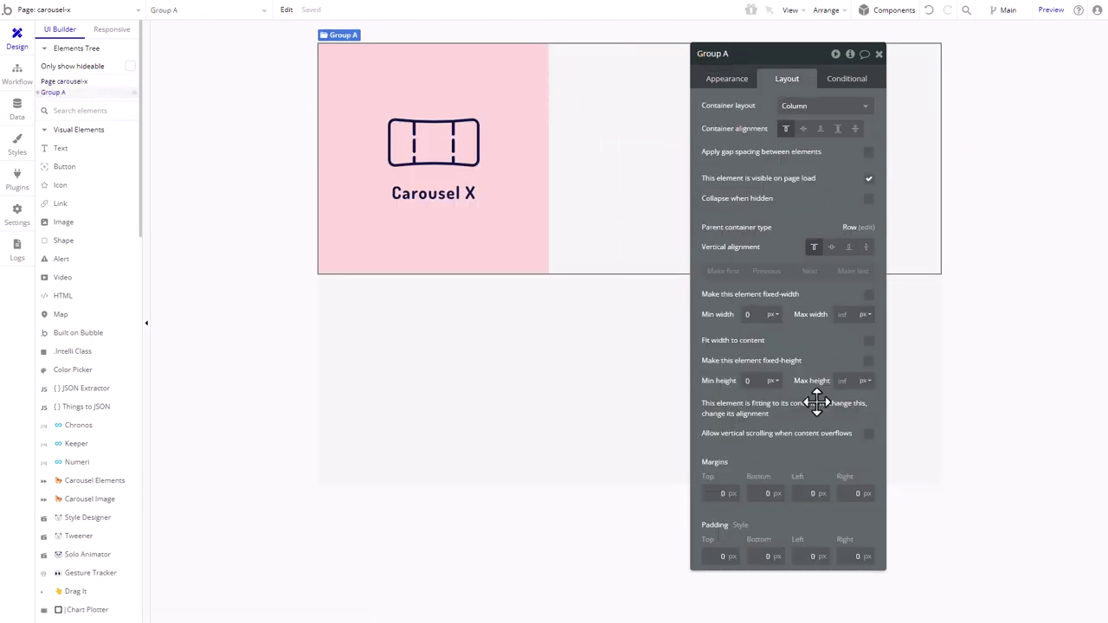
text(40)
key(Tab)
text(40)
key(Tab)
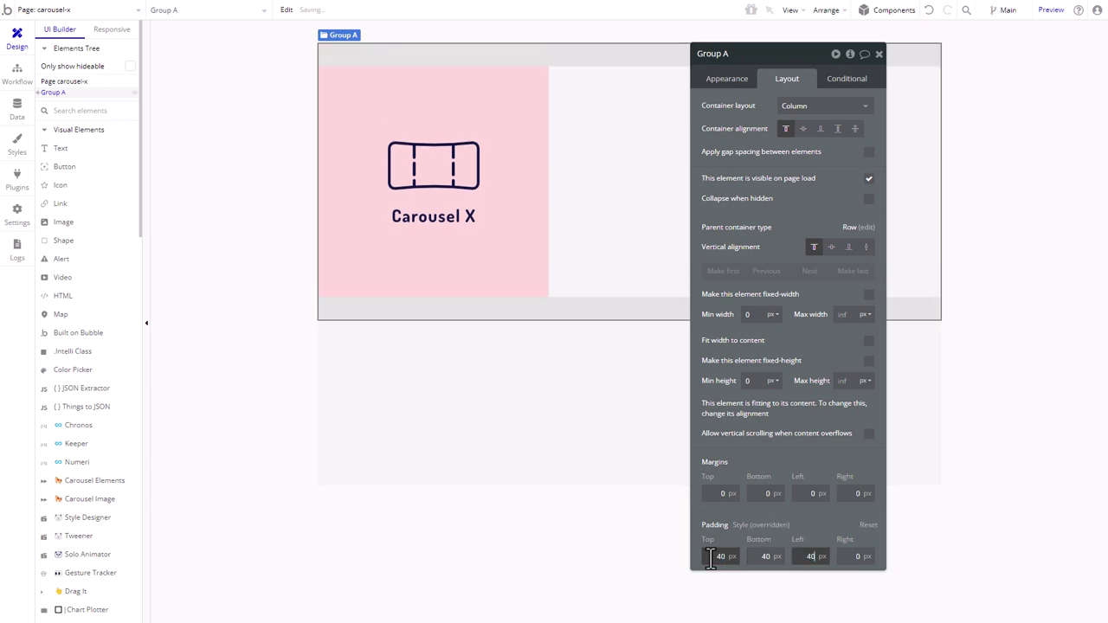
text(40)
key(Tab)
text(40)
drag(827, 296, 884, 294)
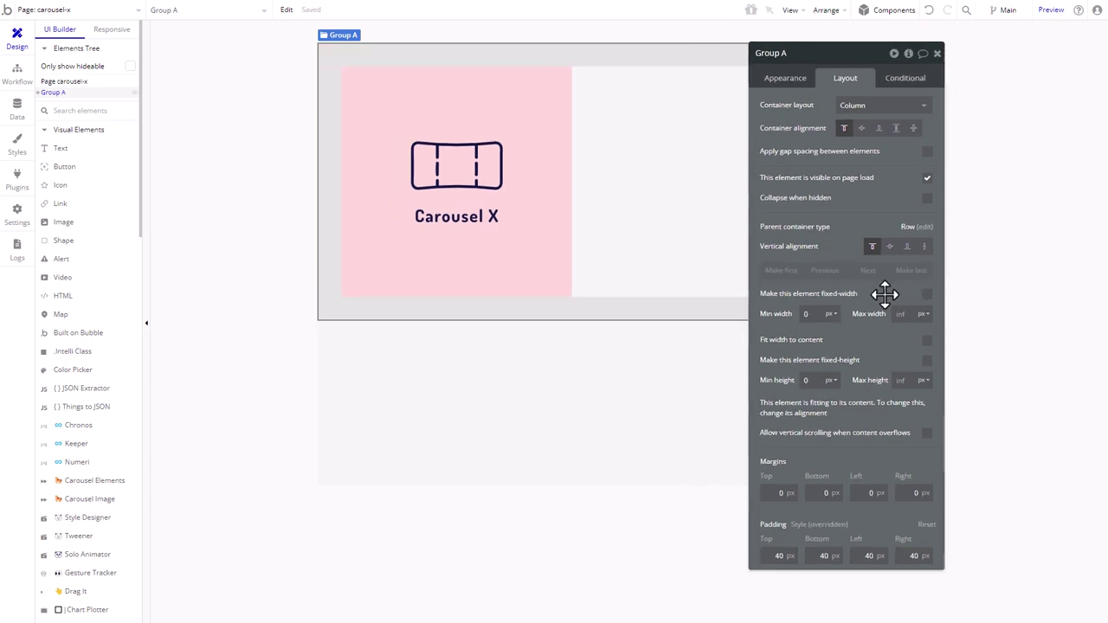
- Set the Stage Padding of the carousel inside the group to 32
click(793, 87)
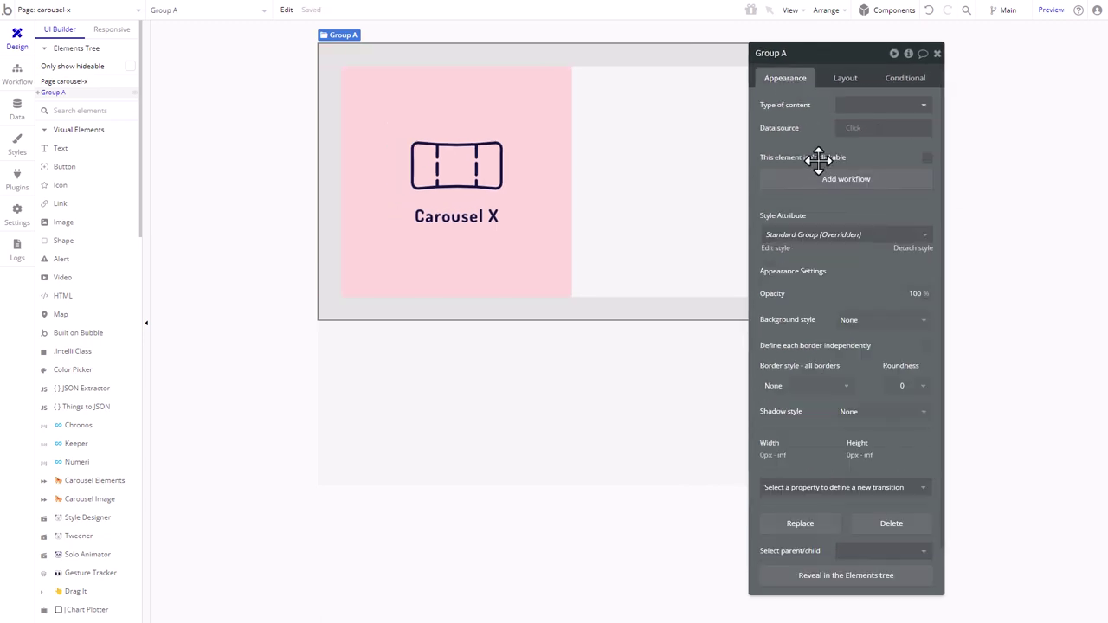
click(567, 173)
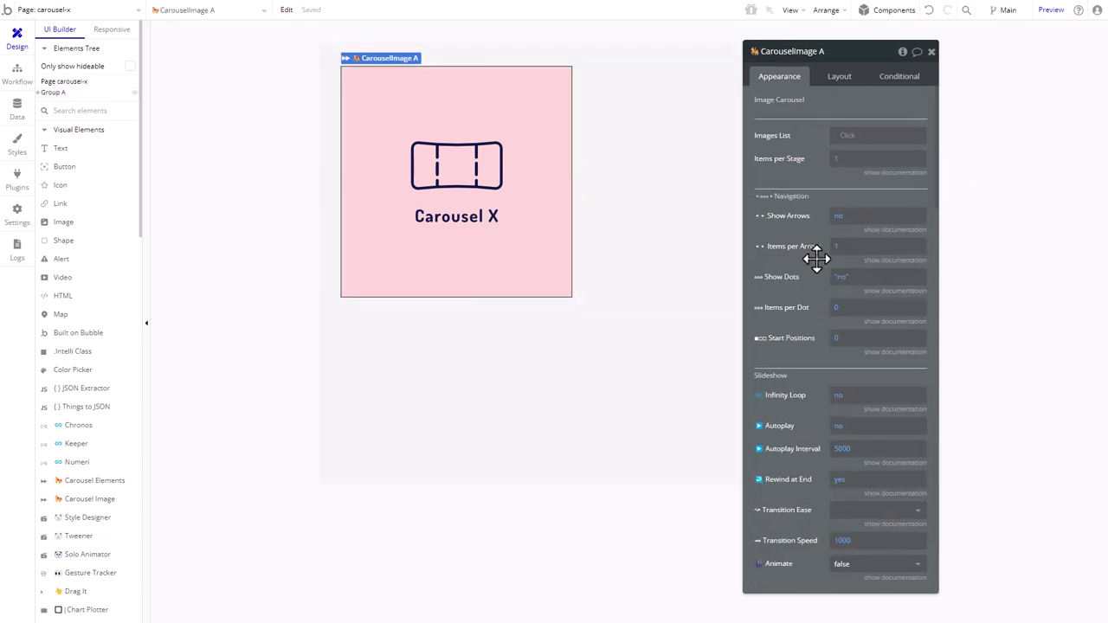
scroll(816, 257, down, 4)
click(838, 318)
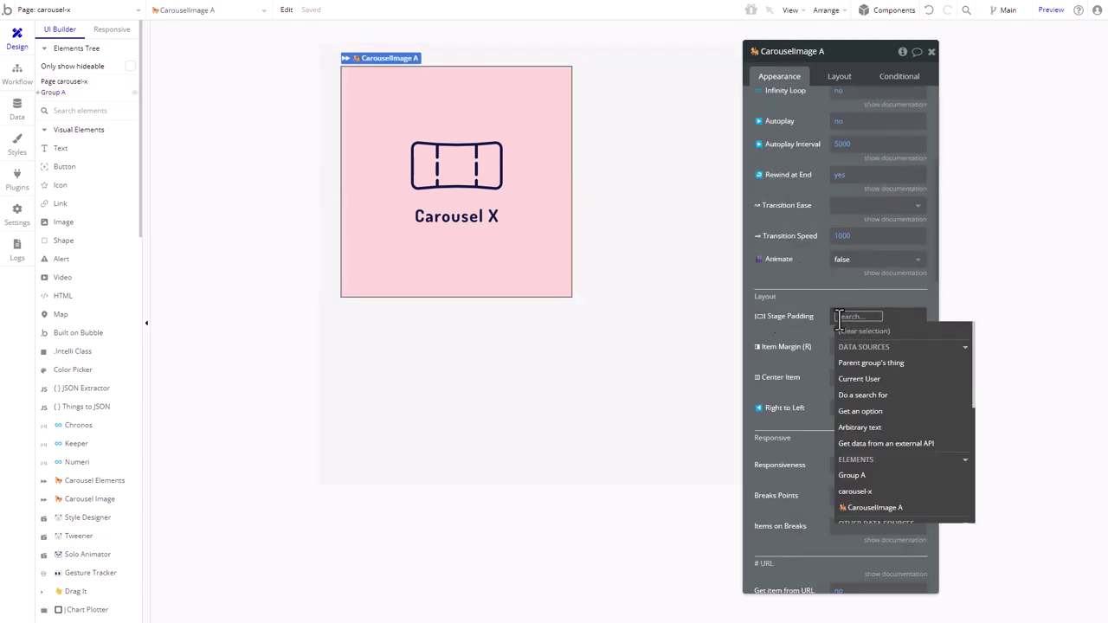
text(32)
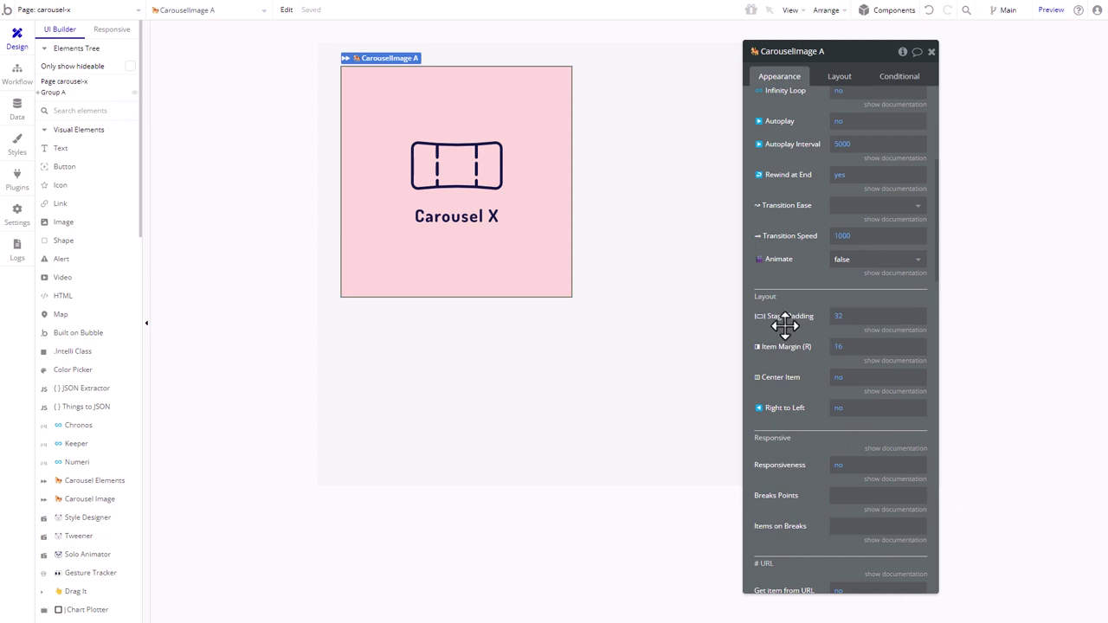
- Set the carousel's Transition Speed to 500 and preview the page
click(839, 235)
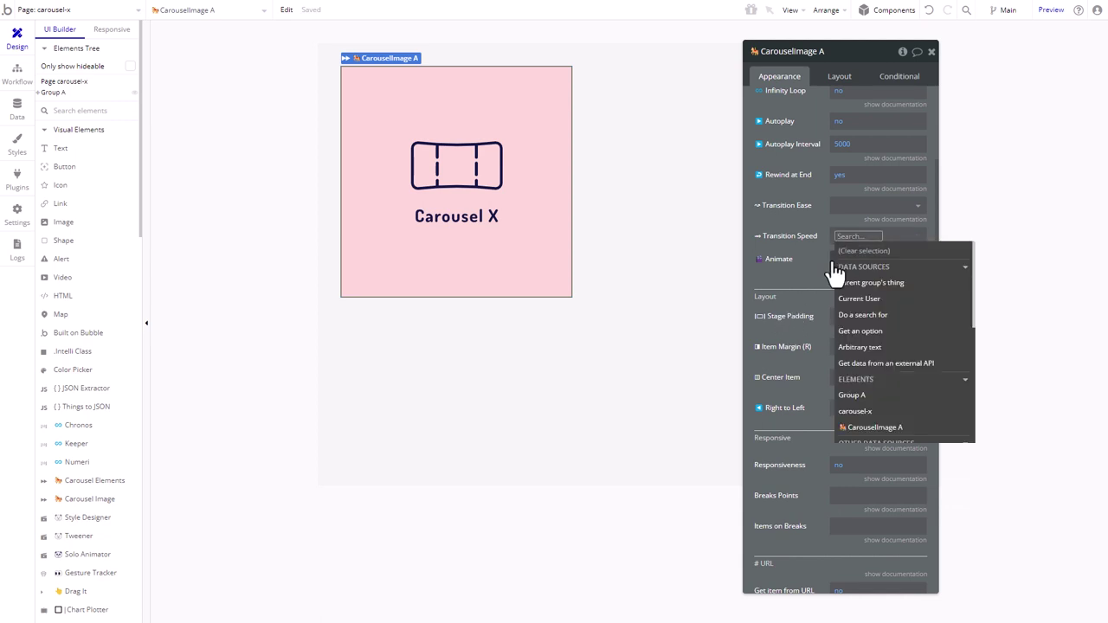
text(300)
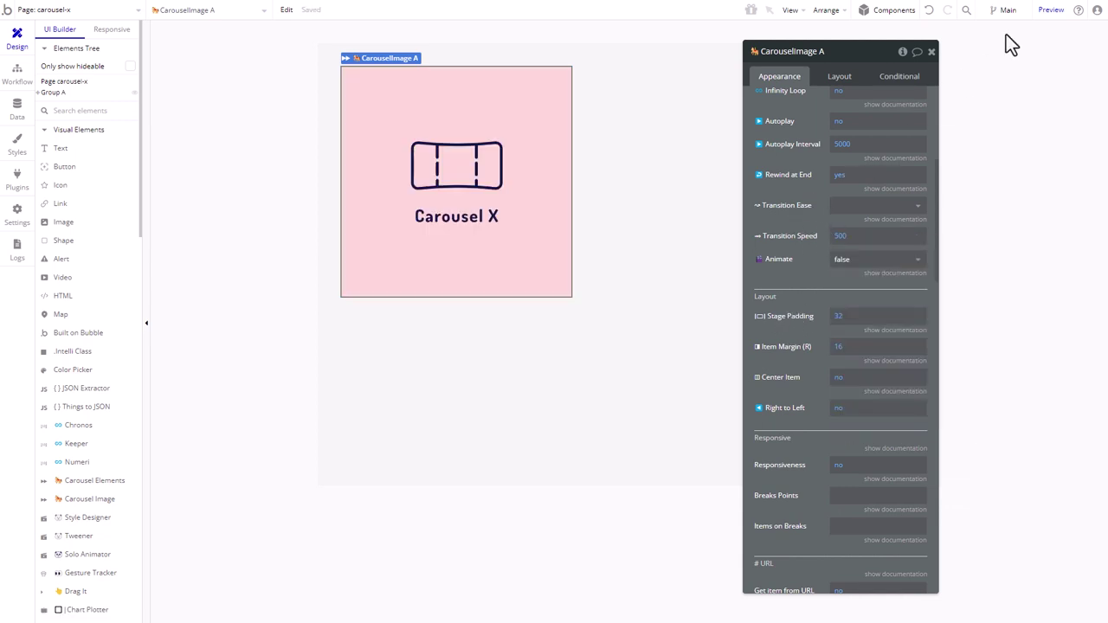
click(1050, 9)
- Set the carousel's fixed width and height to 240 px each
scroll(818, 299, up, 5)
click(838, 78)
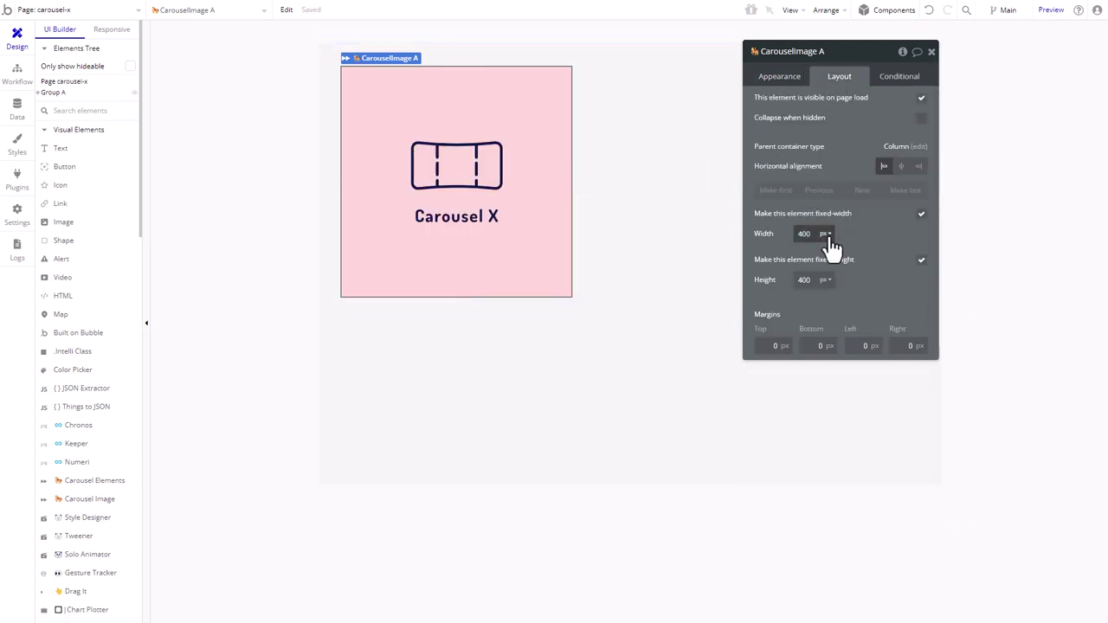
click(803, 238)
text(240)
key(Tab)
text(240)
key(Tab)
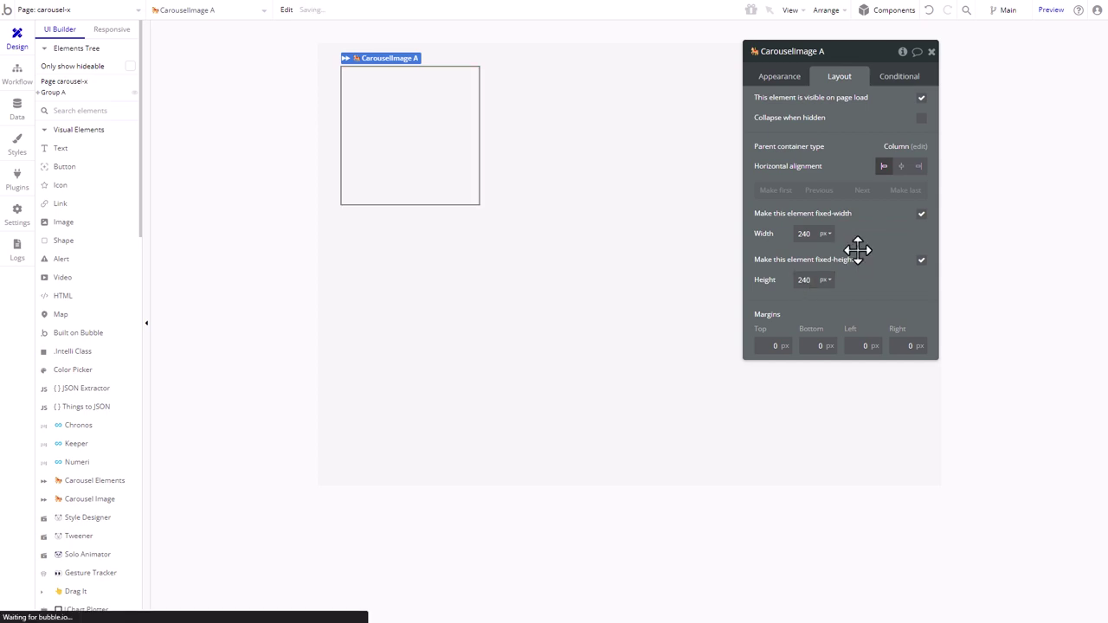
- Add a text element to the padded group and wrap it together with the carousel in a row container
click(75, 153)
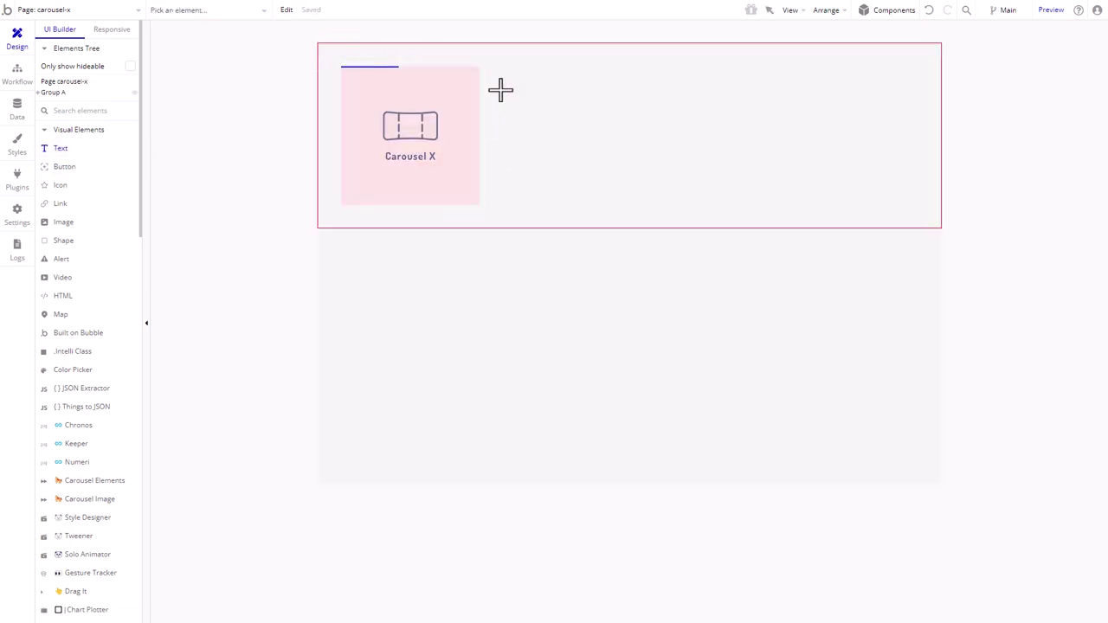
click(506, 95)
click(435, 100)
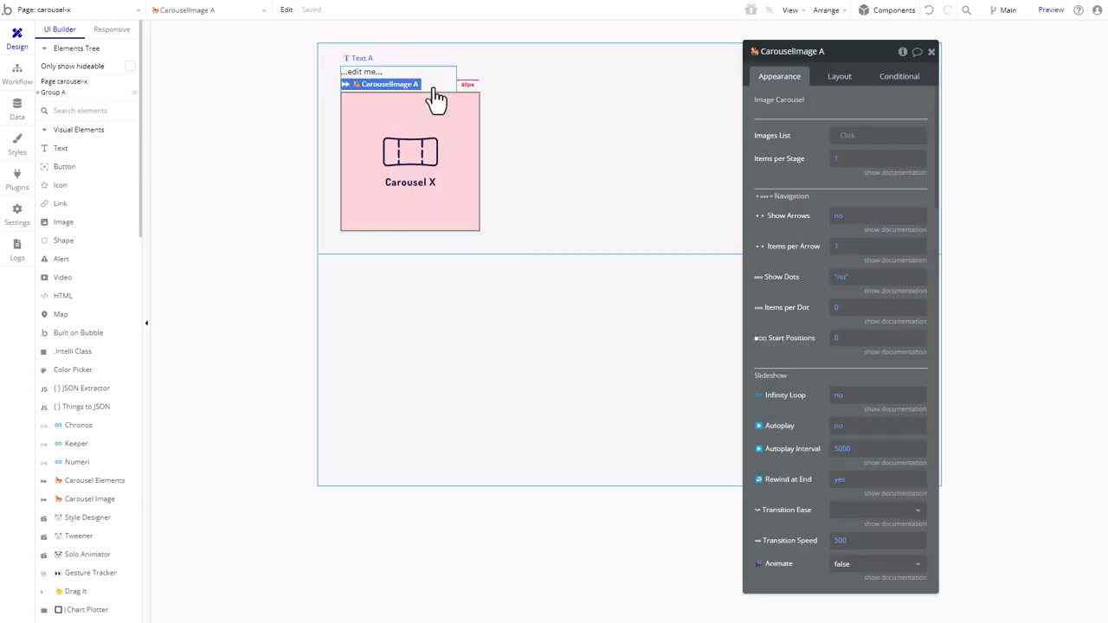
click(439, 80)
shift+click(448, 113)
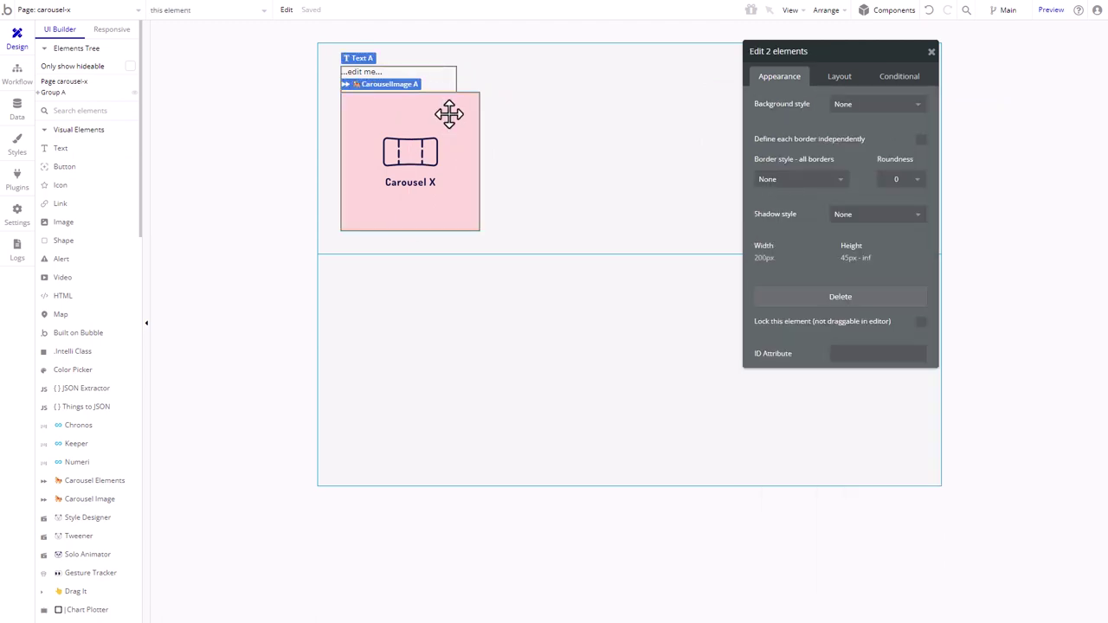
right_click(448, 113)
mouse_move(535, 173)
click(610, 172)
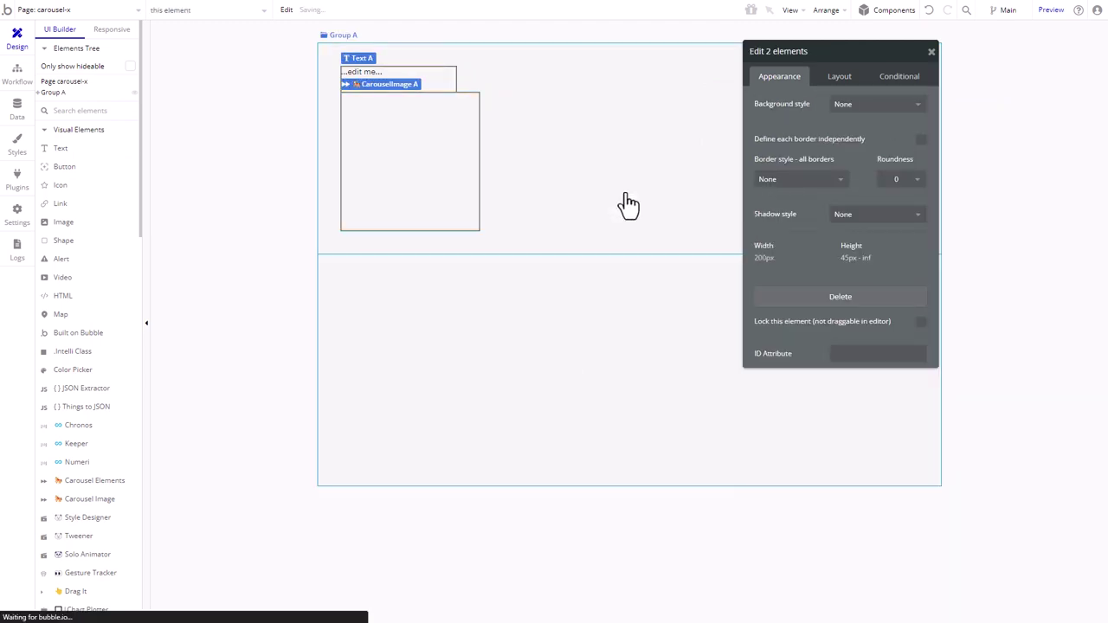
- Move the text element after the carousel within the row container
click(388, 81)
click(841, 86)
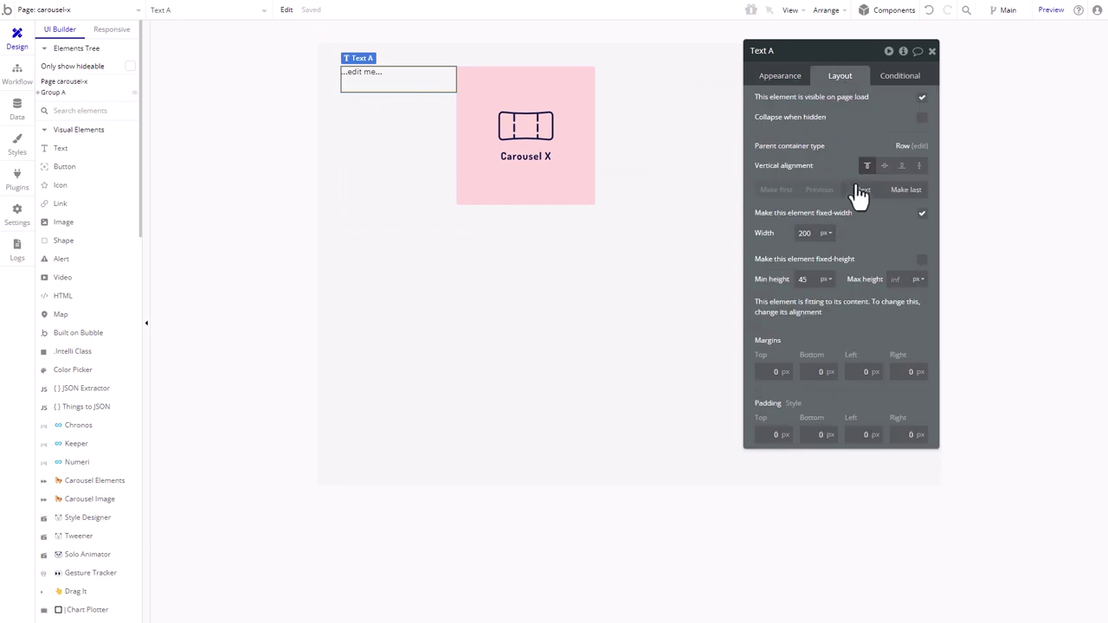
drag(398, 78, 565, 78)
- Replace the text's placeholder content with the dynamic expression CarouselImage A's Current Item's Display
click(780, 76)
triple_click(791, 102)
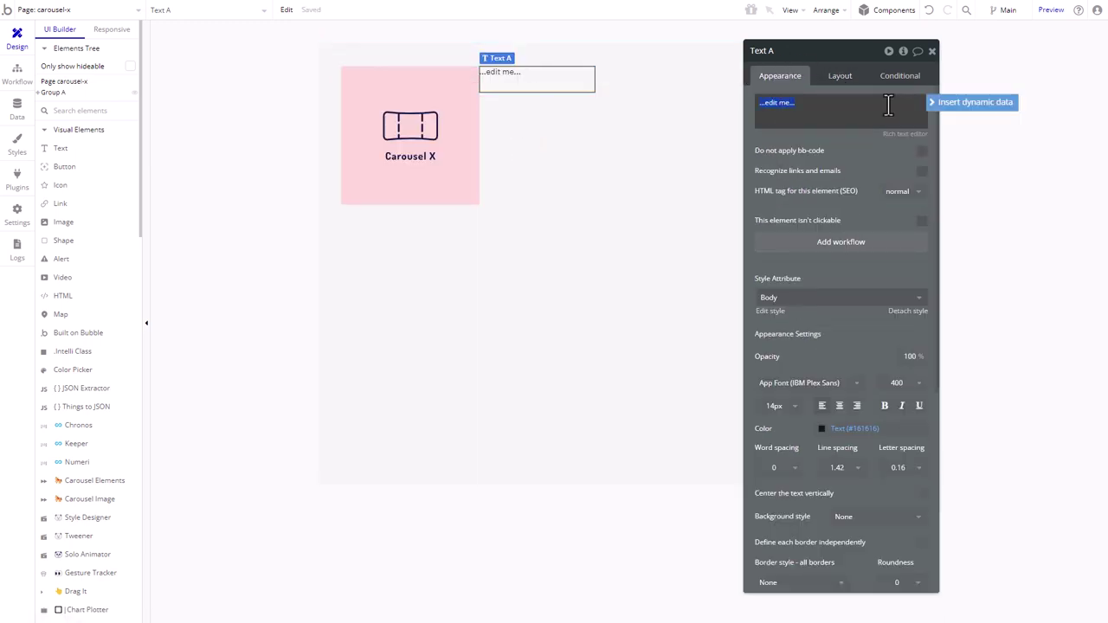
click(972, 101)
scroll(848, 199, down, 2)
click(852, 234)
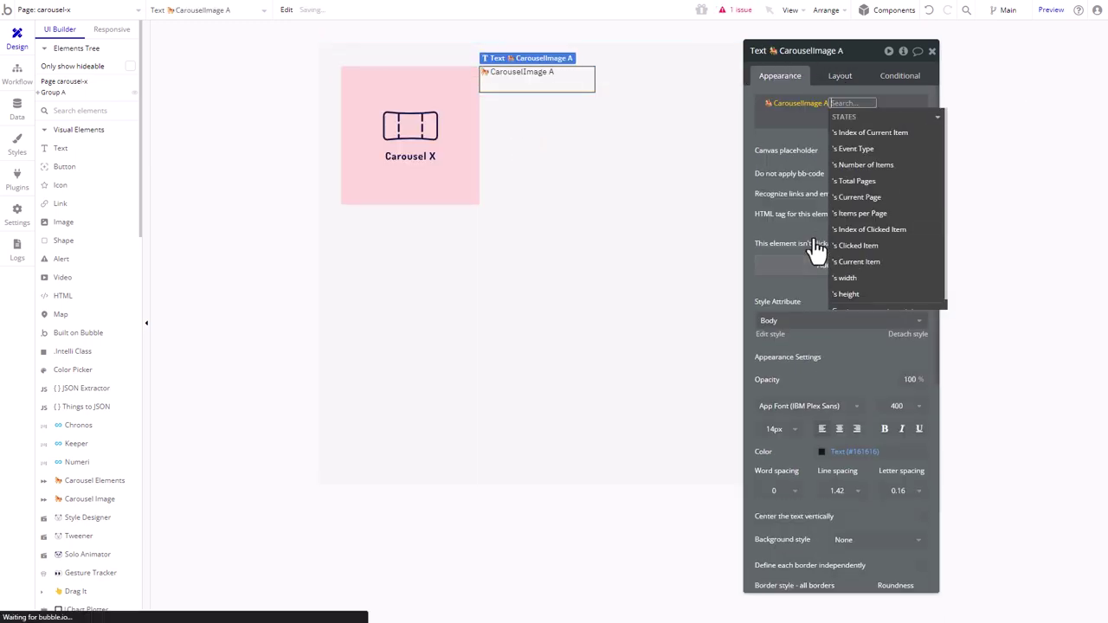
click(863, 263)
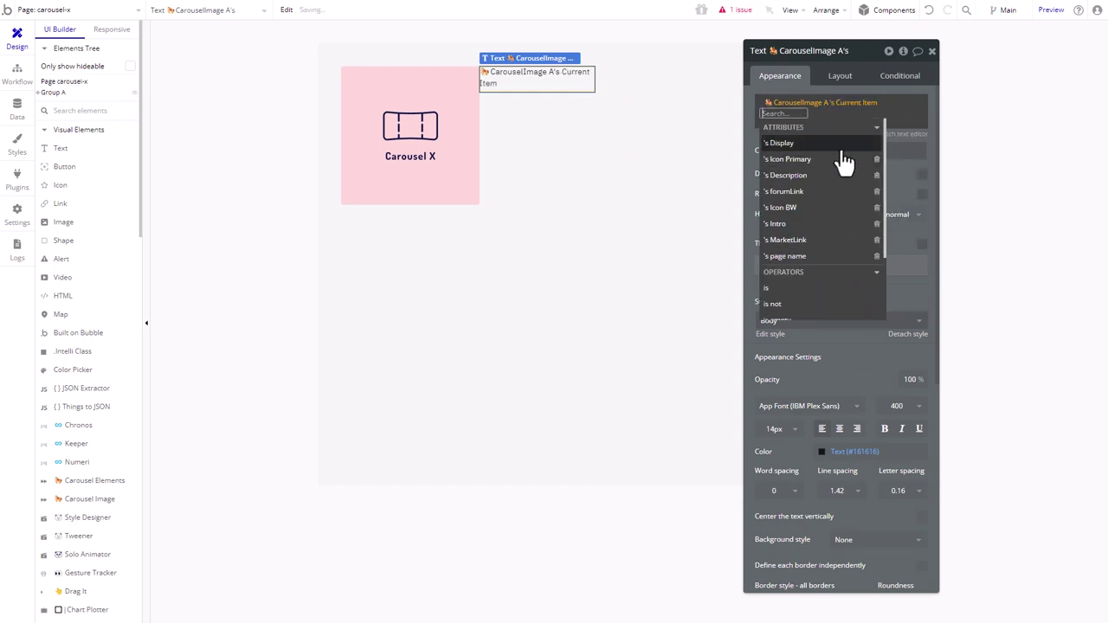
click(784, 145)
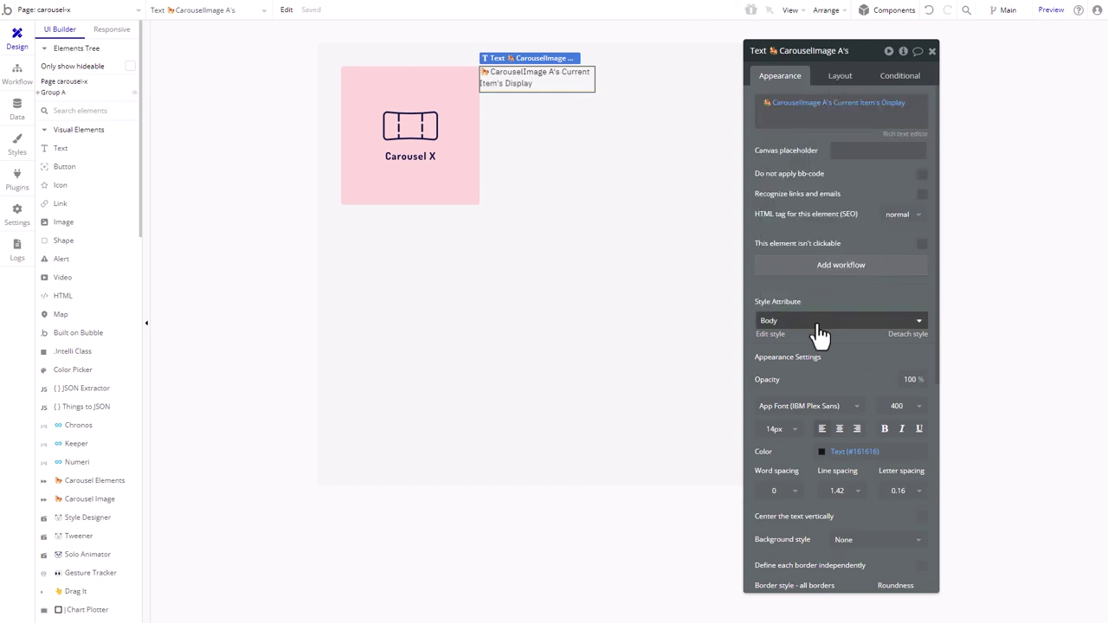
- Apply the Heading 2 style to the text, turn off its fixed width and set its minimum height to 0
click(816, 320)
click(826, 405)
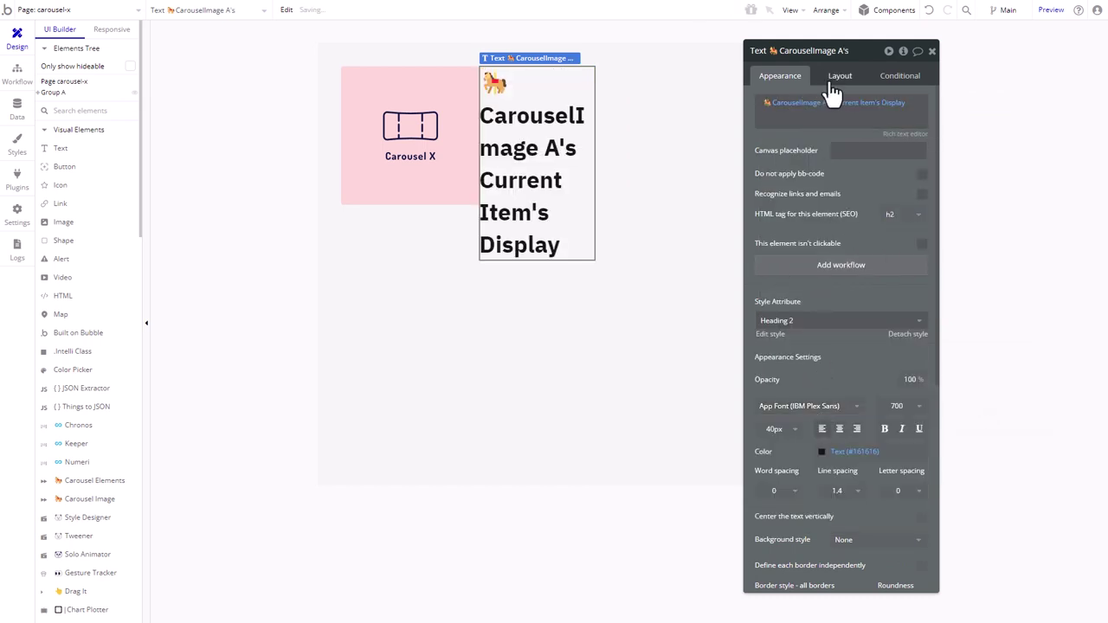
click(839, 76)
click(921, 212)
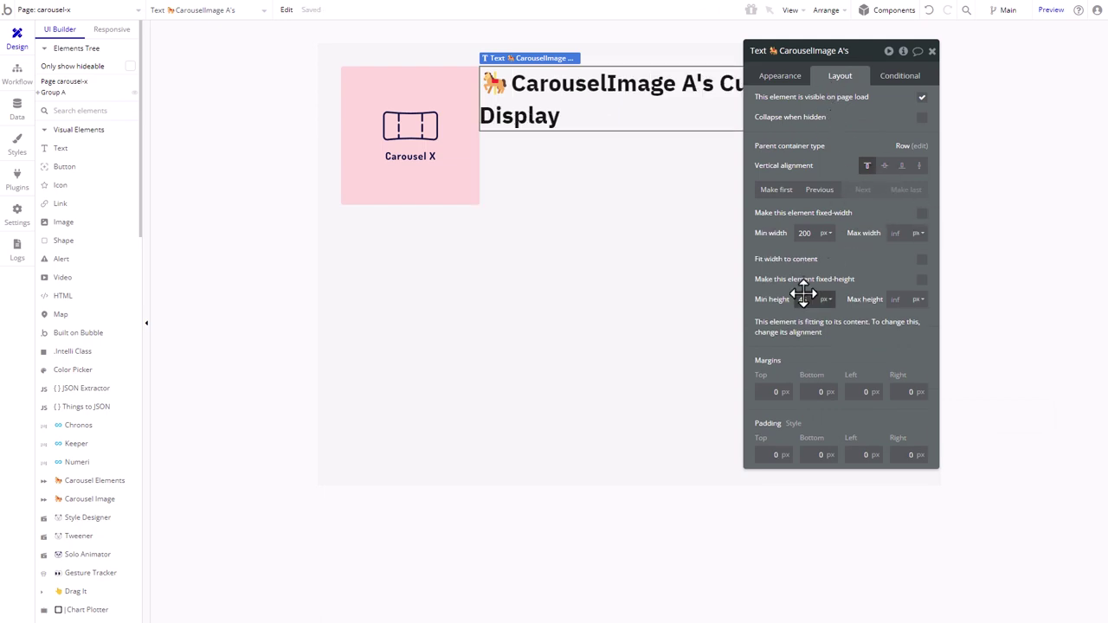
- Set the heading's canvas placeholder to "Plugin Name" and preview the page
click(780, 75)
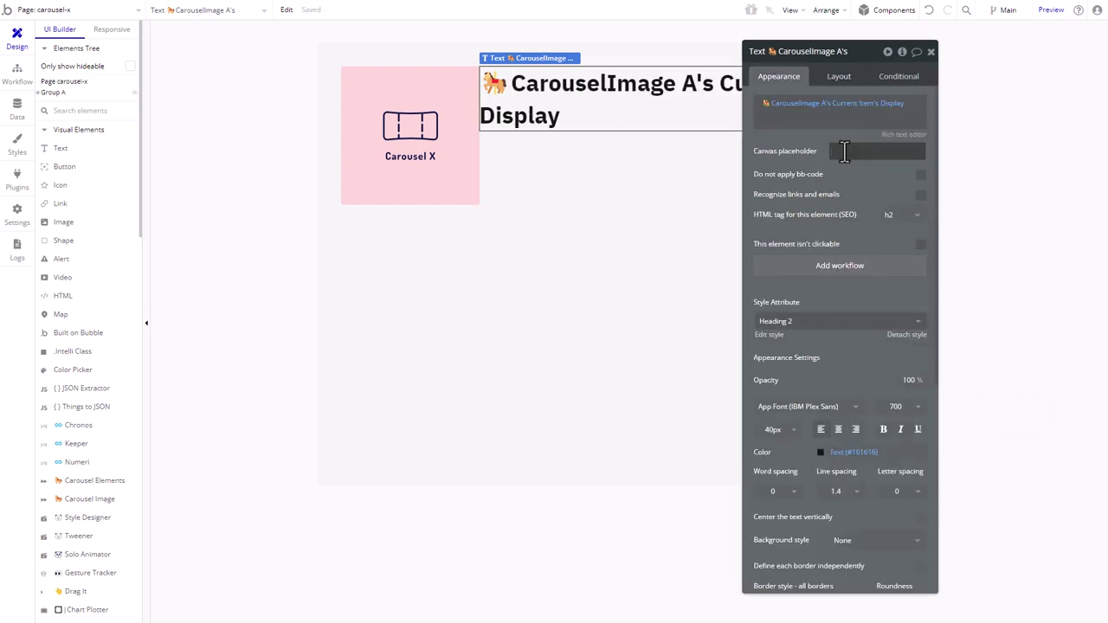
click(844, 151)
text(Plugin Name)
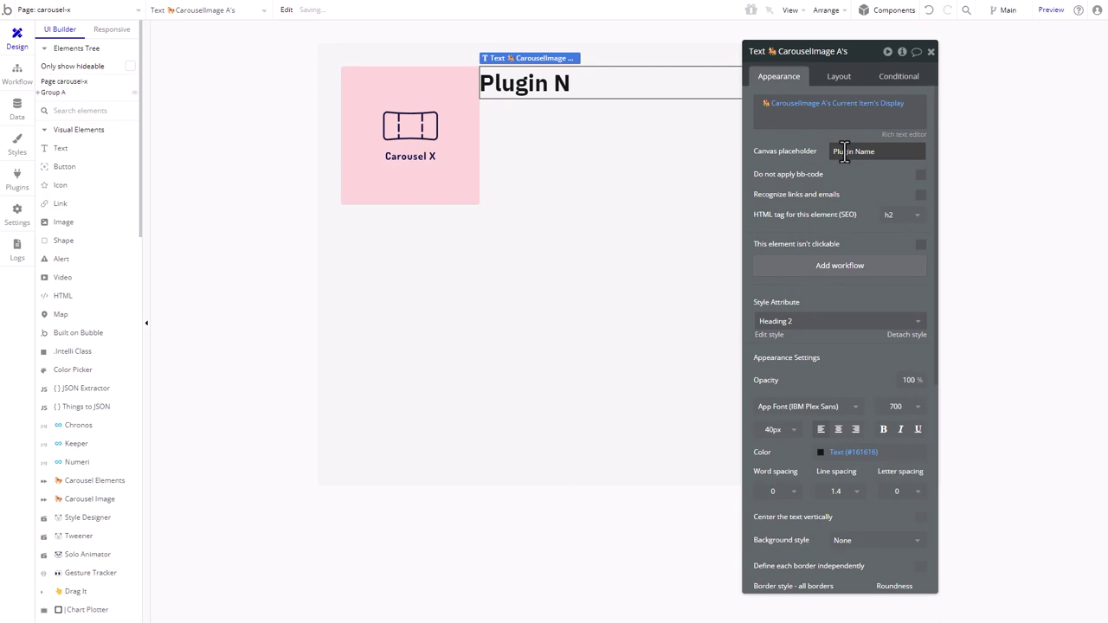
click(1050, 9)
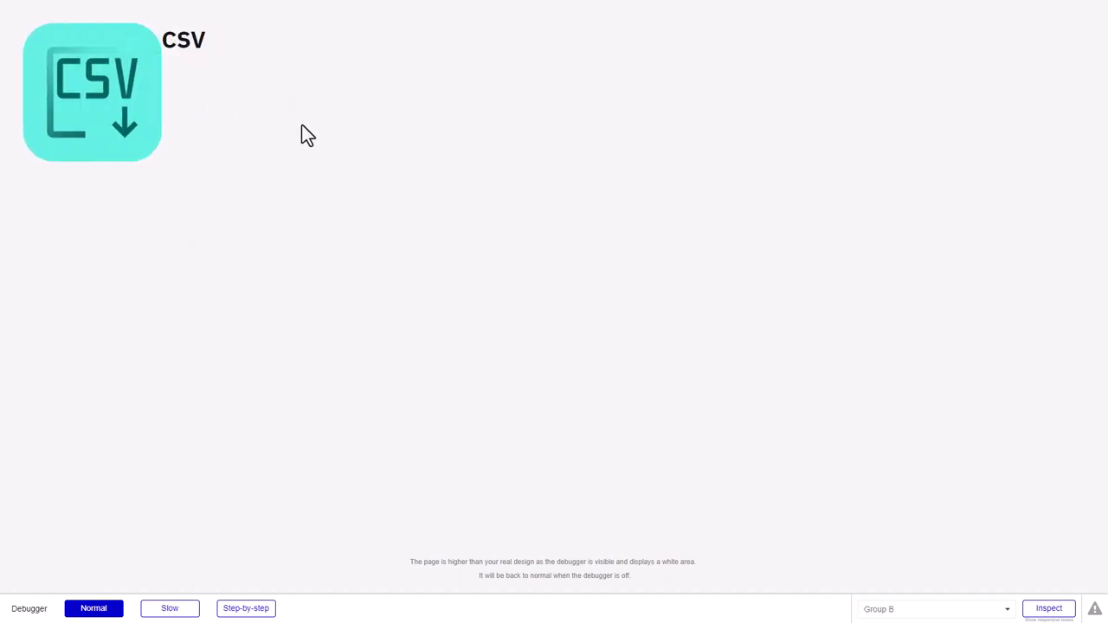
key(ctrl+w)
- Enable gap spacing on the row group and set its column gap to 40 px
click(539, 148)
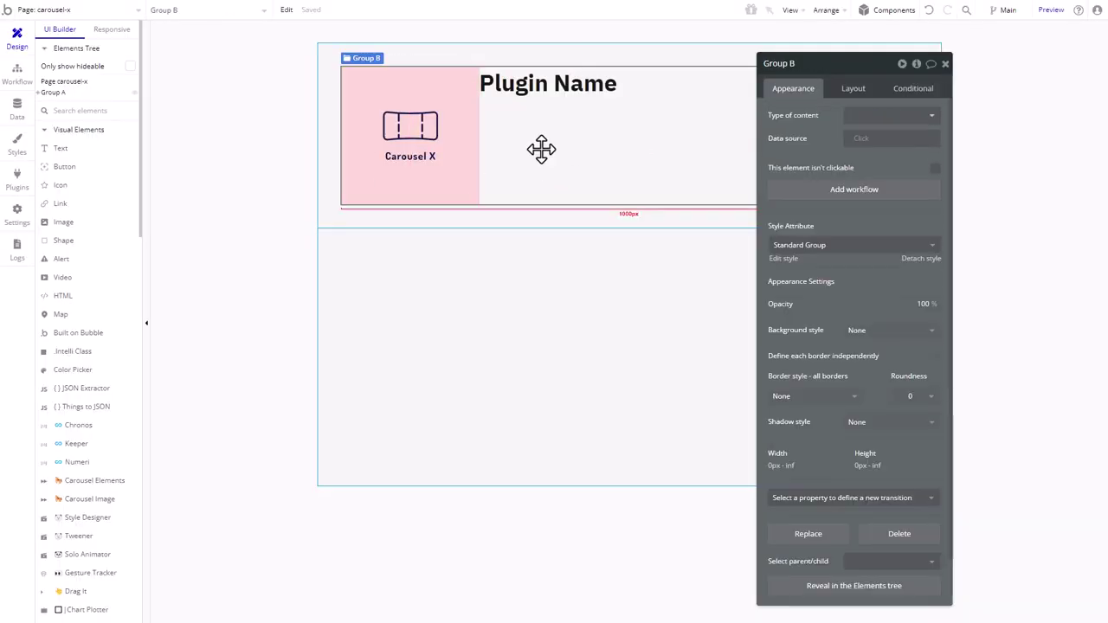
click(857, 90)
click(936, 161)
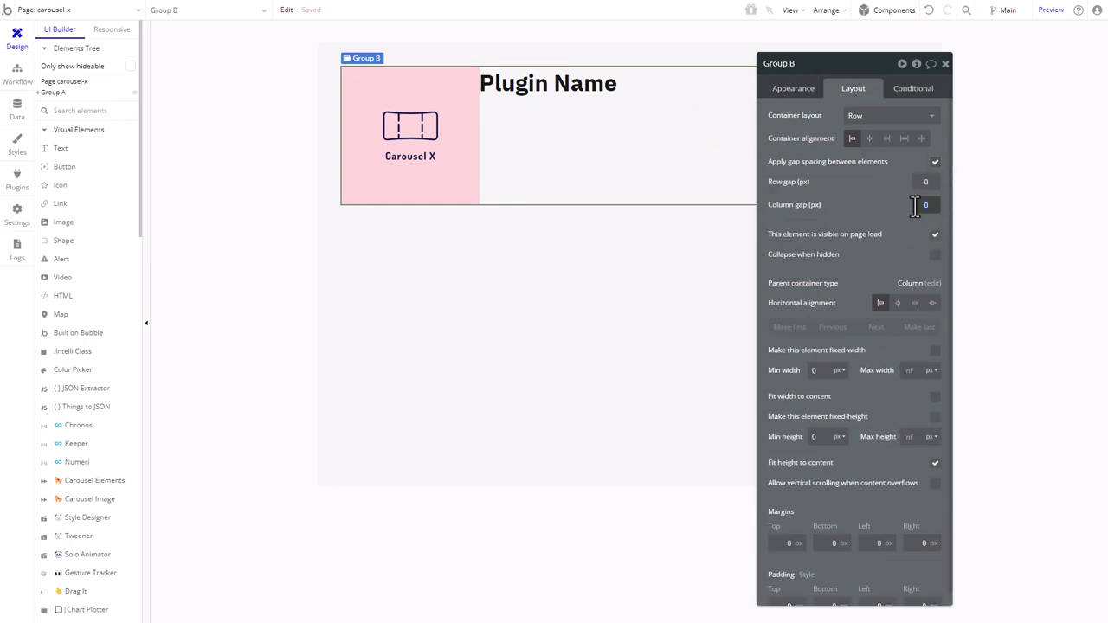
text(40)
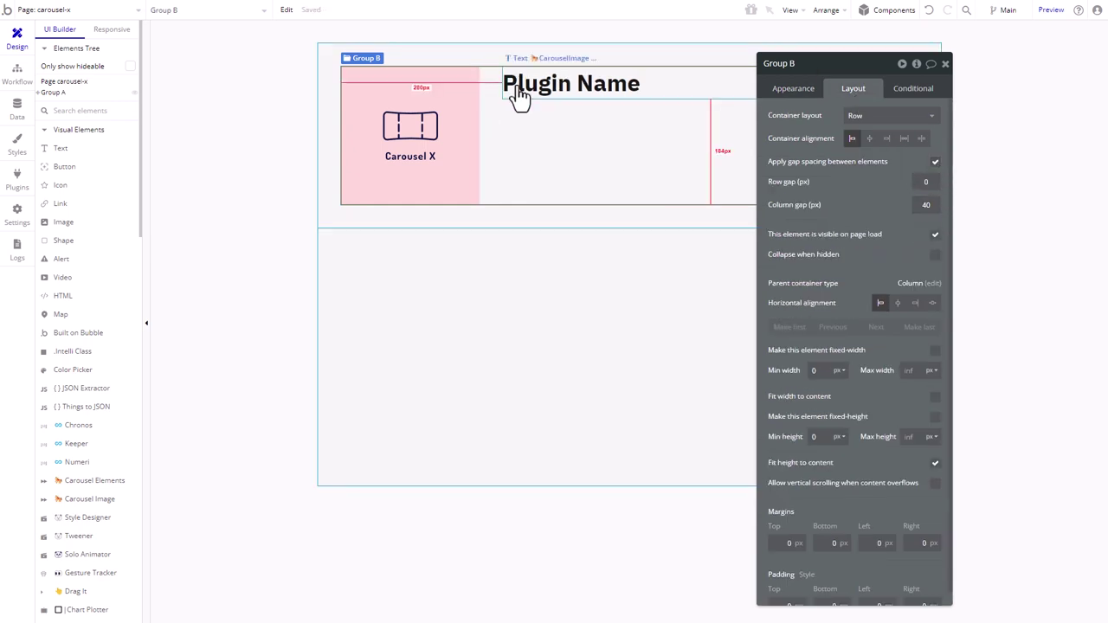
- Duplicate the Plugin Name text and wrap both copies in a column container
click(572, 91)
key(ctrl+d)
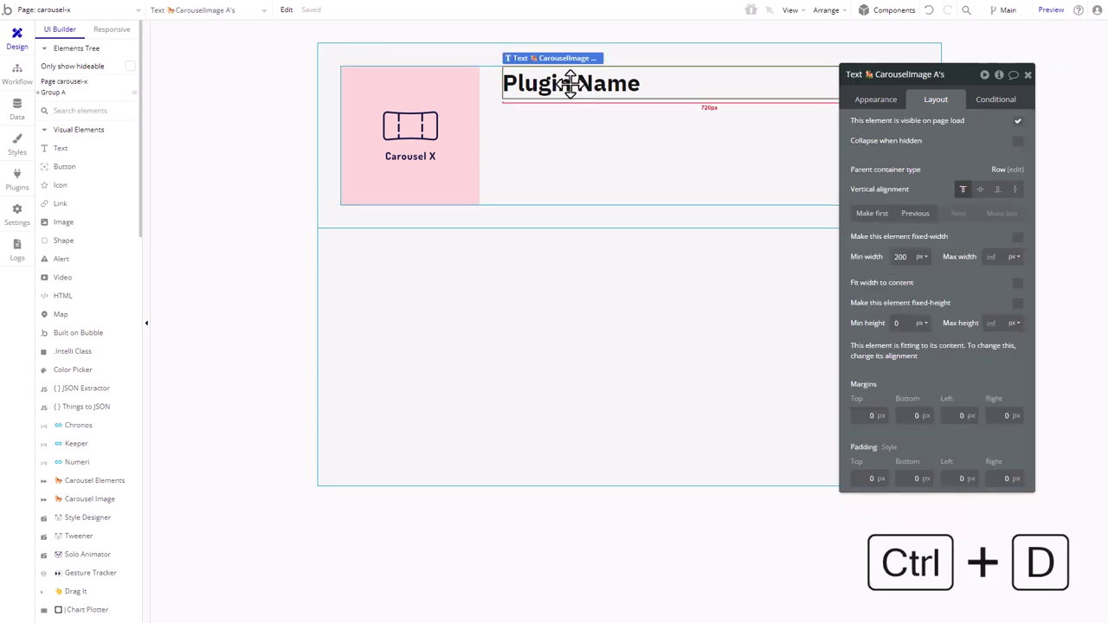
shift+click(618, 82)
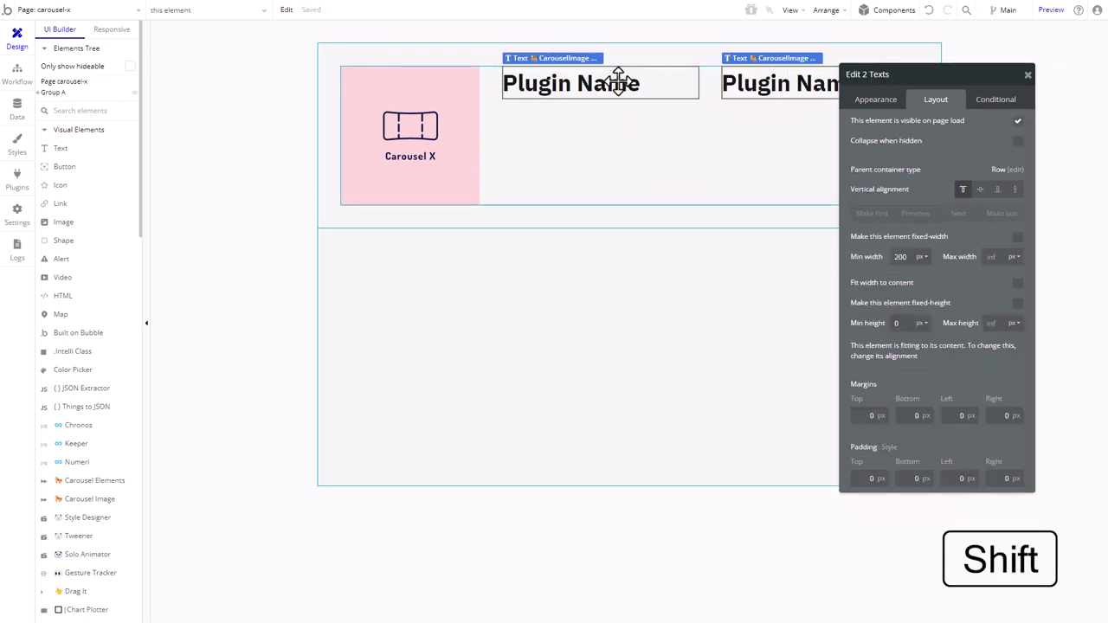
right_click(620, 84)
mouse_move(727, 141)
click(790, 175)
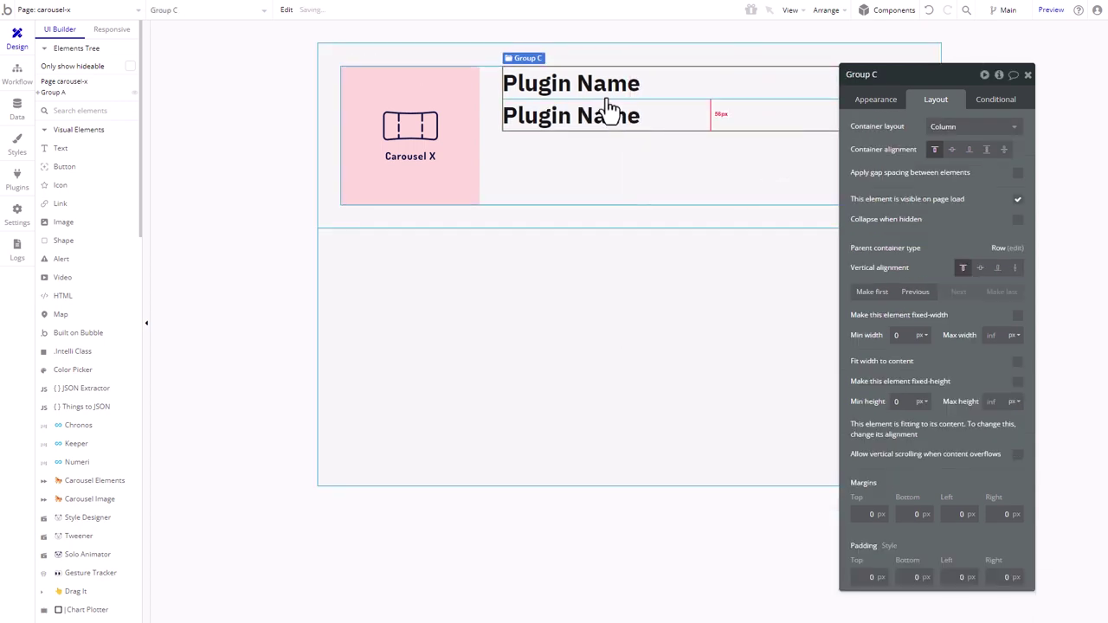
- Change the lower text's dynamic content to CarouselImage A's Current Item's Intro
click(749, 114)
click(876, 98)
click(981, 129)
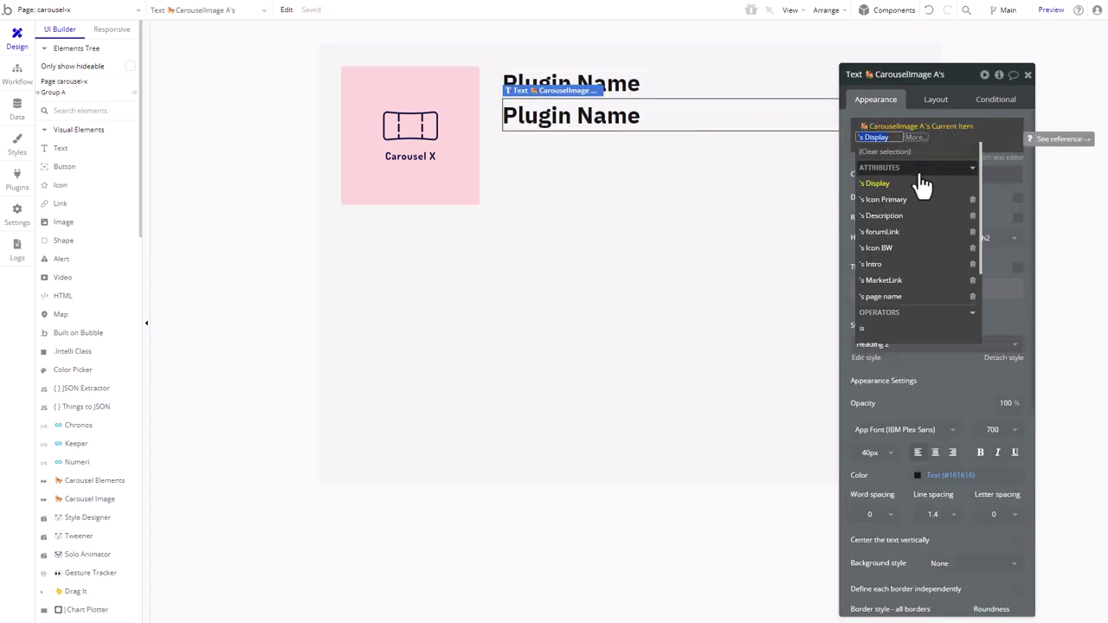
click(874, 264)
click(952, 358)
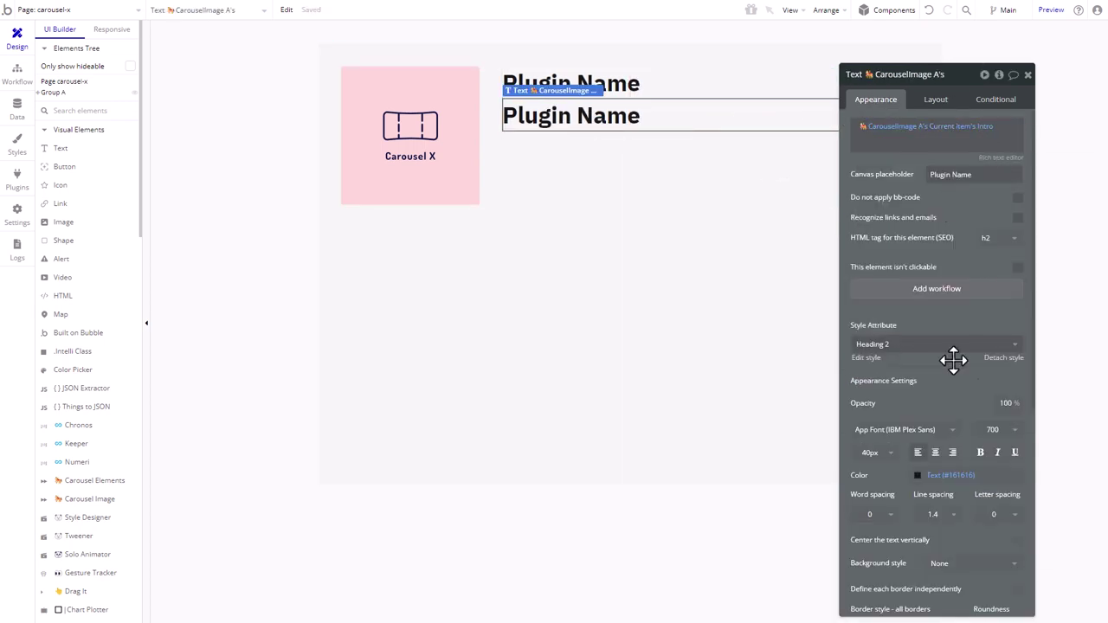
- Apply the Body Large style to the lower text and limit its maximum width
click(952, 355)
click(922, 324)
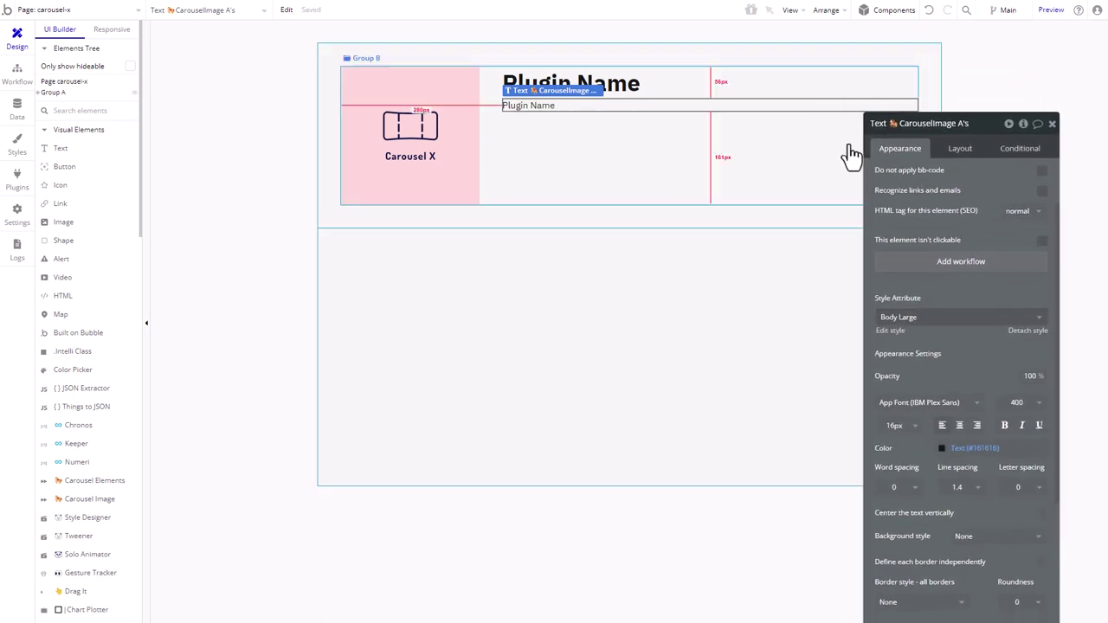
click(955, 150)
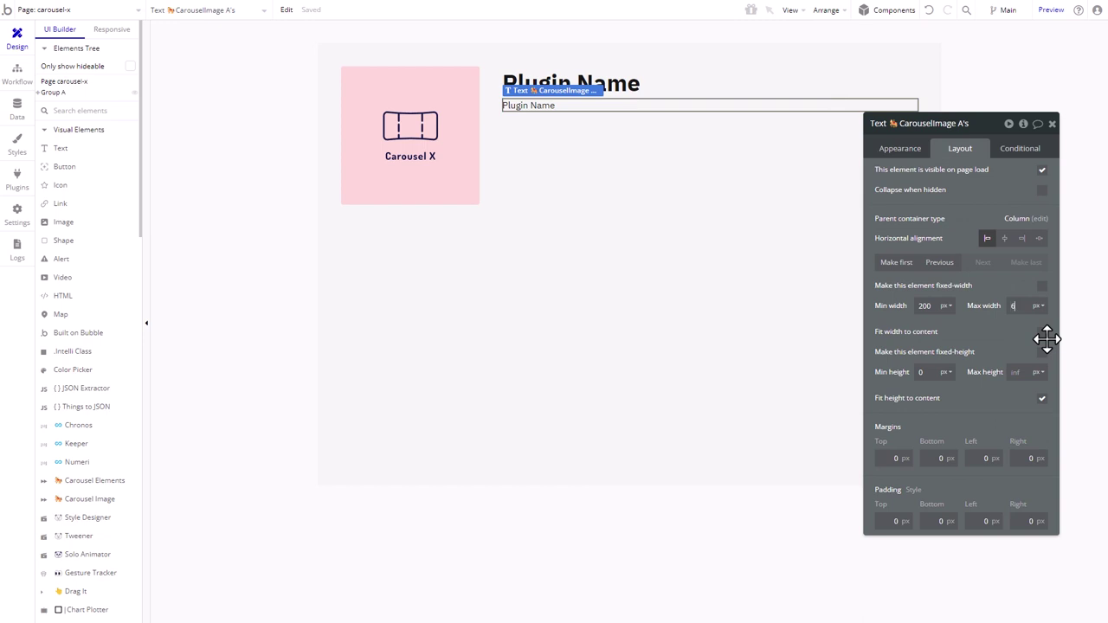
- Set the carousel-x page's background color to the dark Text variable (#161616)
click(437, 218)
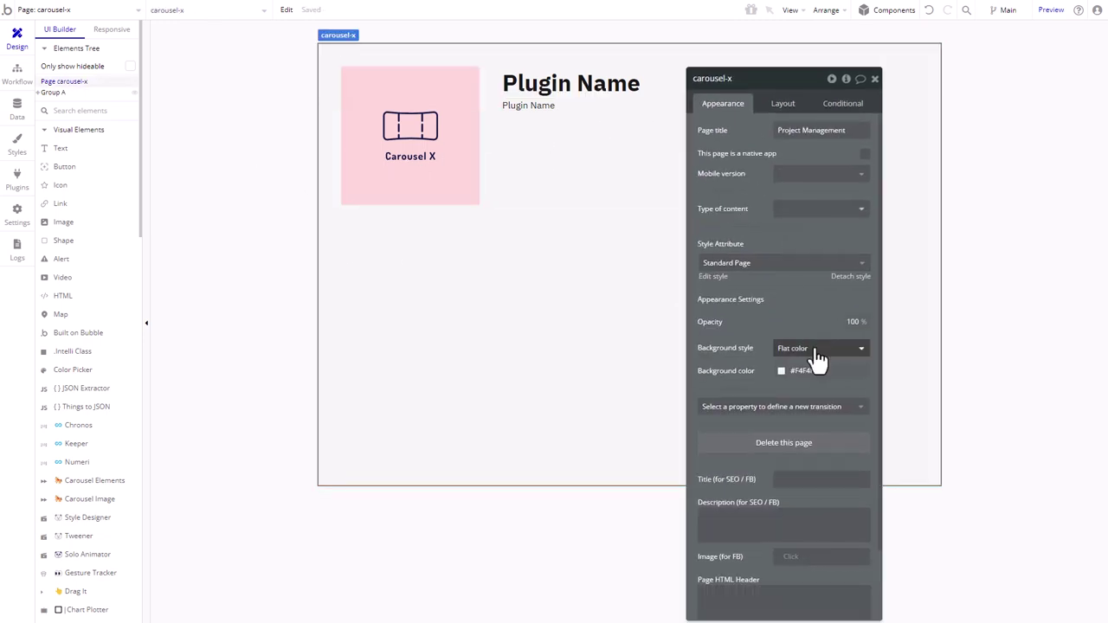
click(814, 371)
click(811, 525)
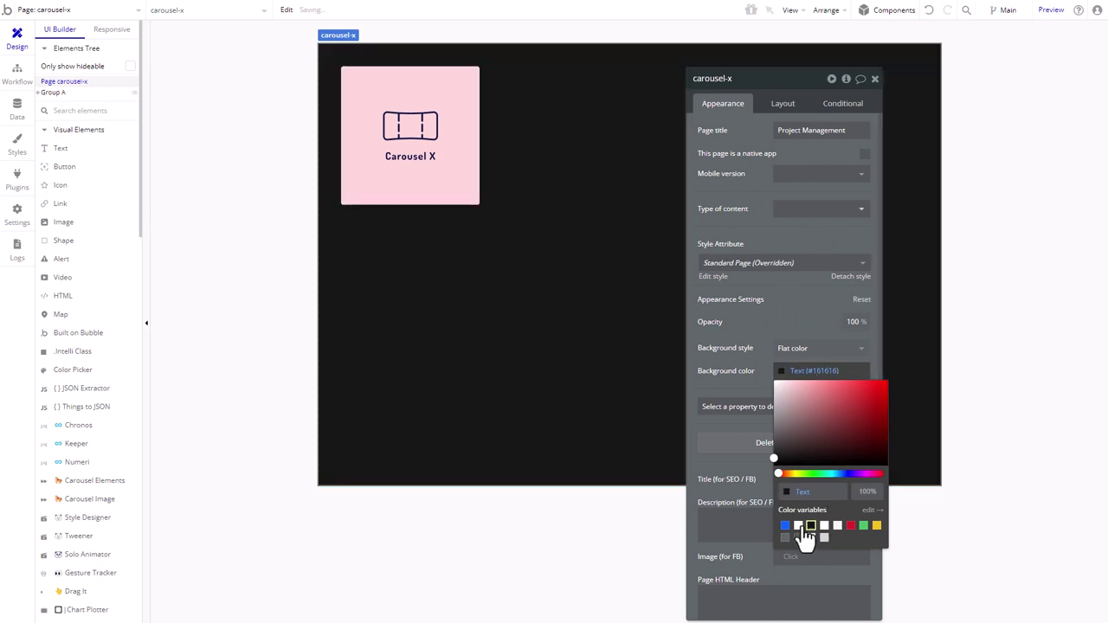
- Change the font color of both Plugin Name texts to white
click(573, 94)
scroll(753, 364, down, 1)
click(783, 403)
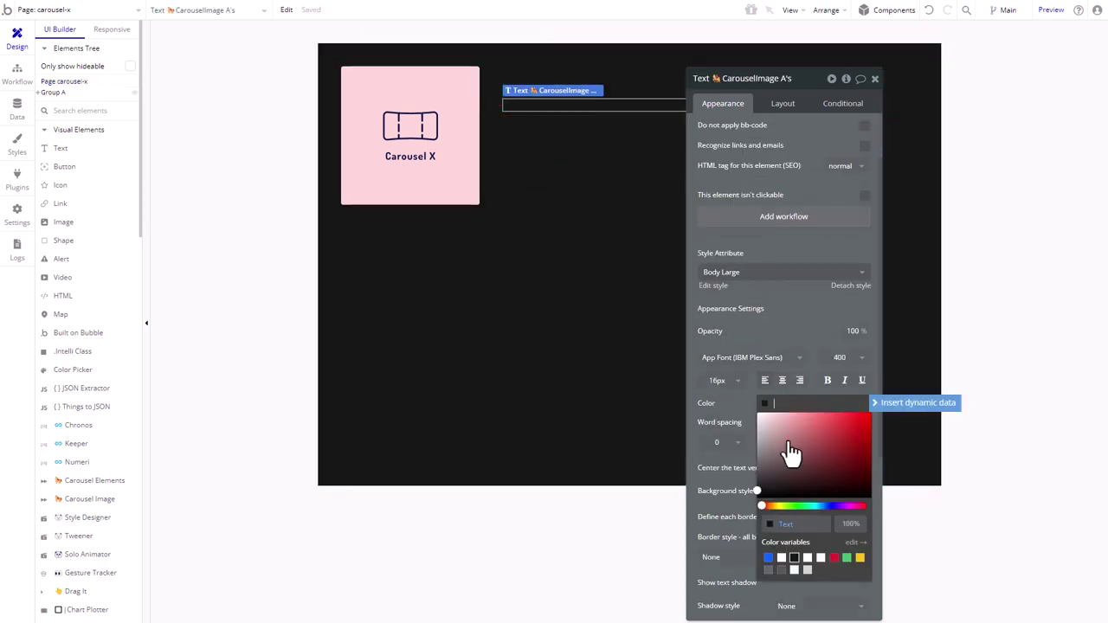
click(781, 558)
click(586, 77)
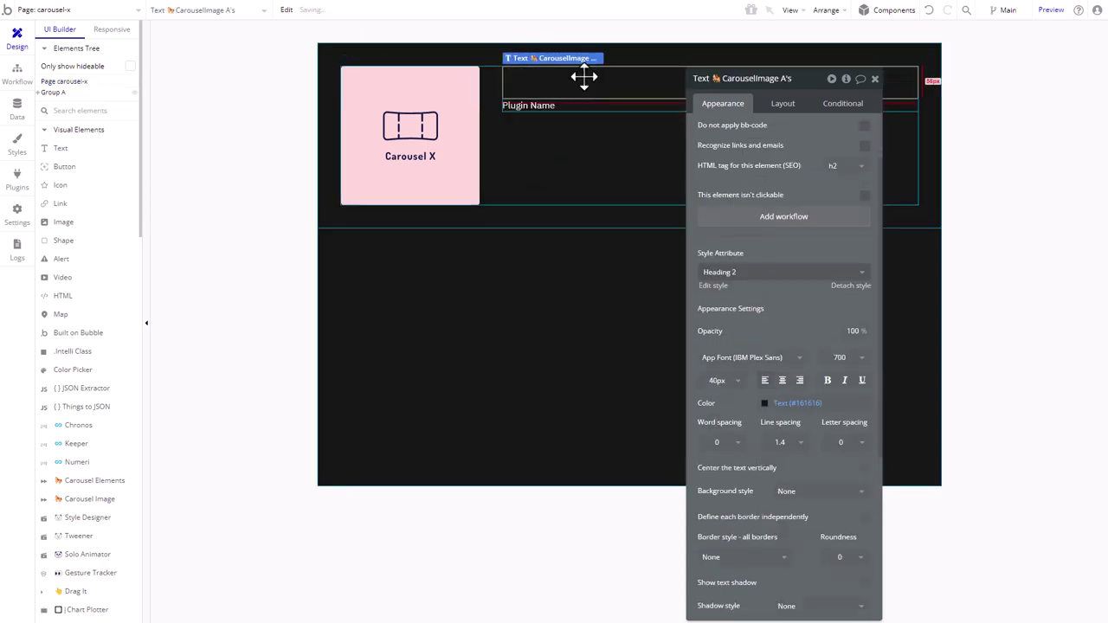
click(783, 404)
click(780, 559)
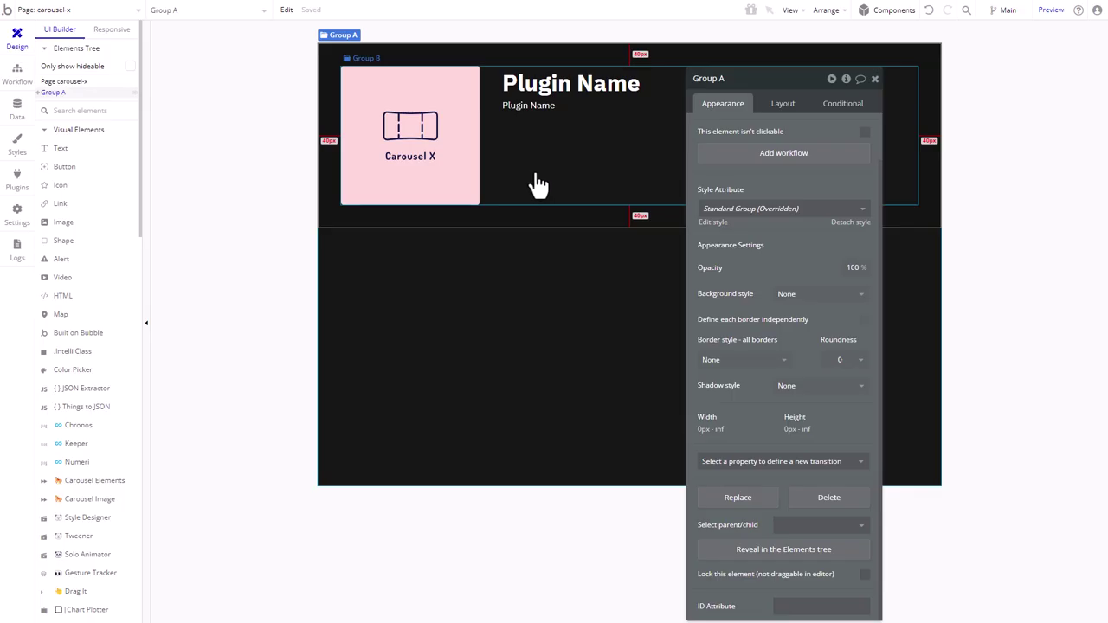
- Add a text element reading "Our Plugins" inside Group A, above Group B
click(85, 114)
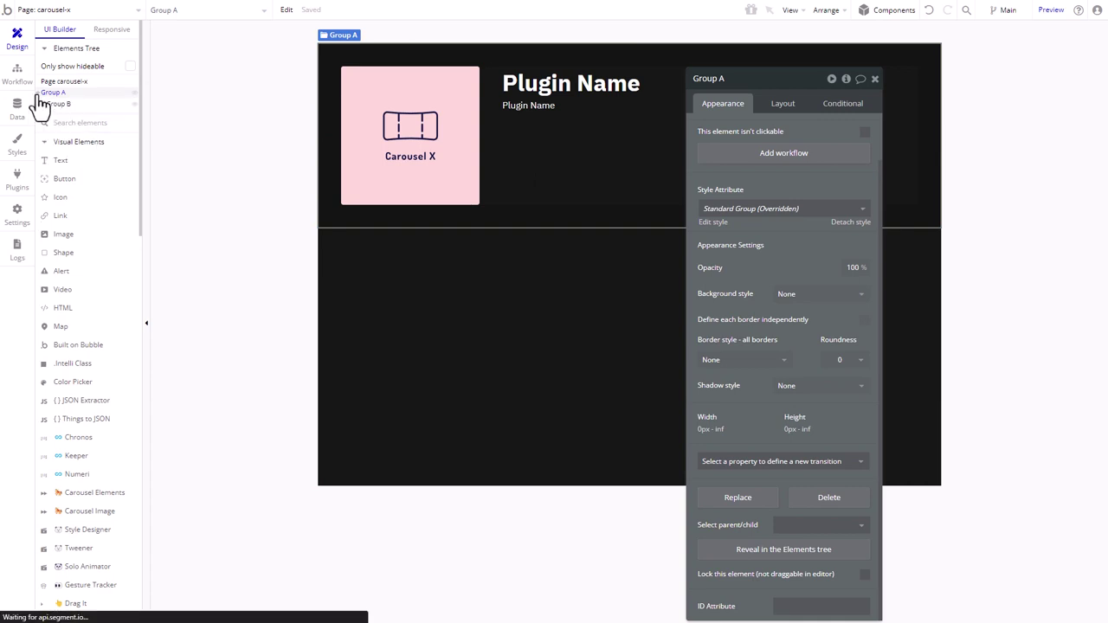
click(57, 104)
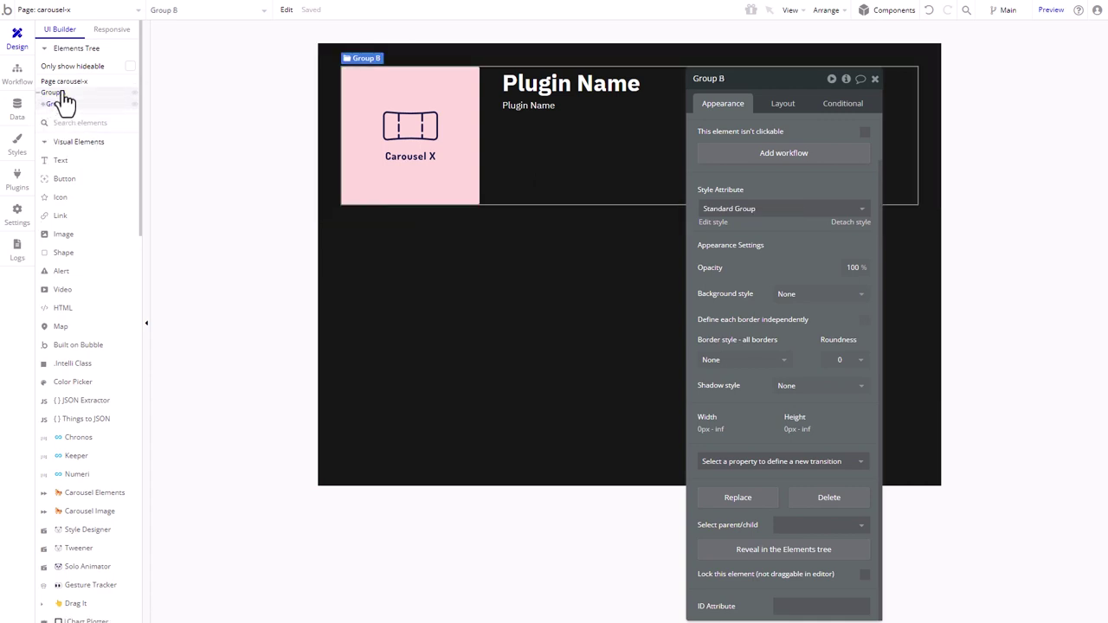
click(59, 160)
click(414, 53)
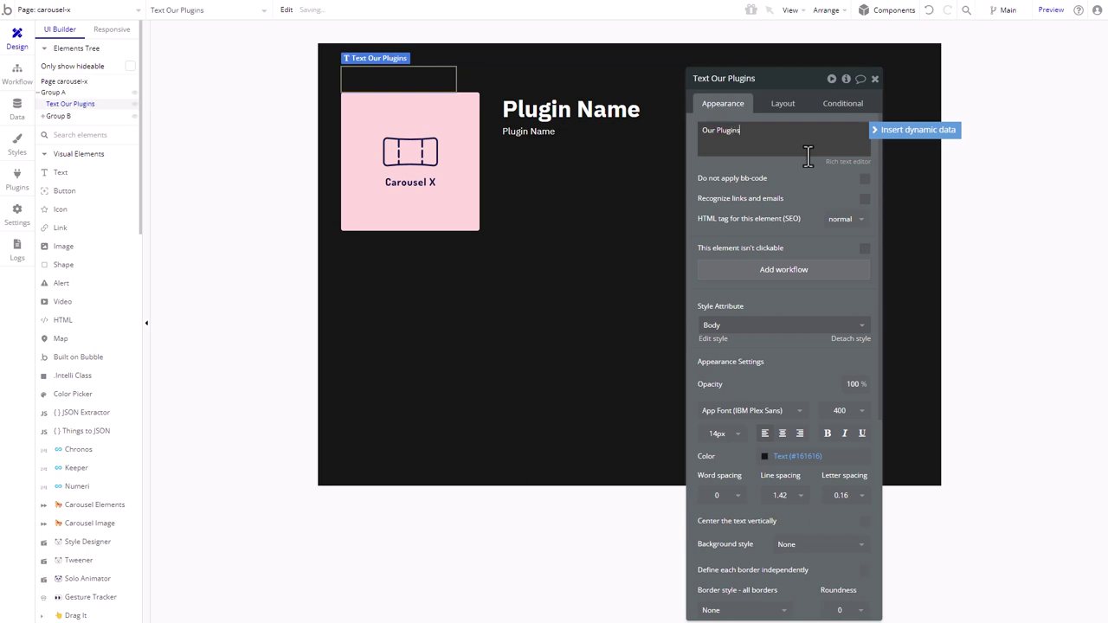
- Apply the Heading 1 style to the Our Plugins text and color it with the white Primary contrast variable
click(776, 325)
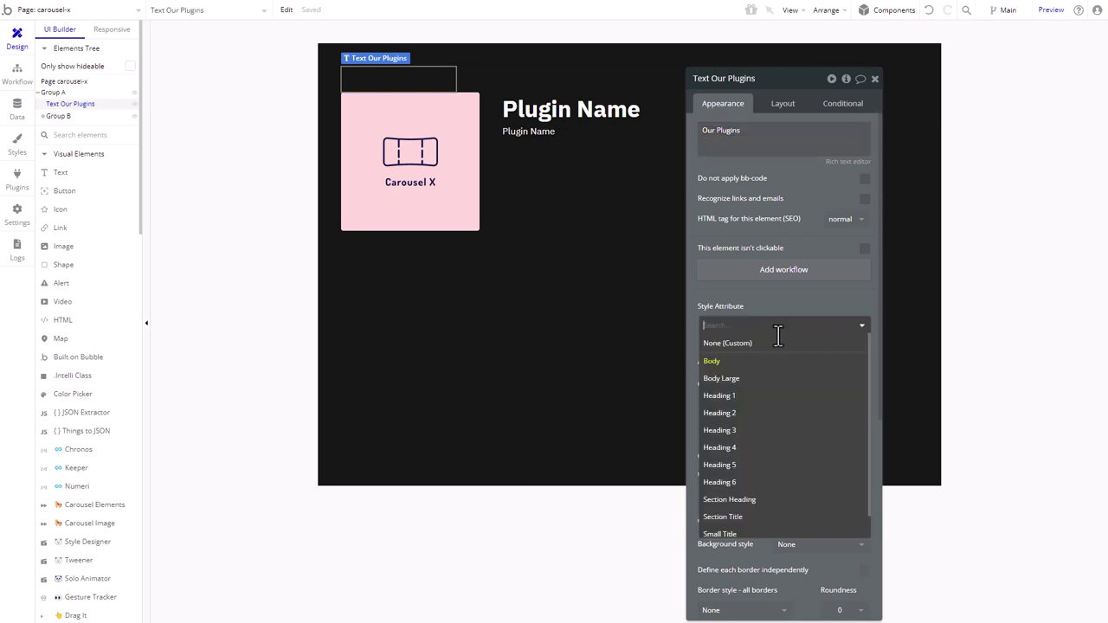
click(746, 397)
click(800, 456)
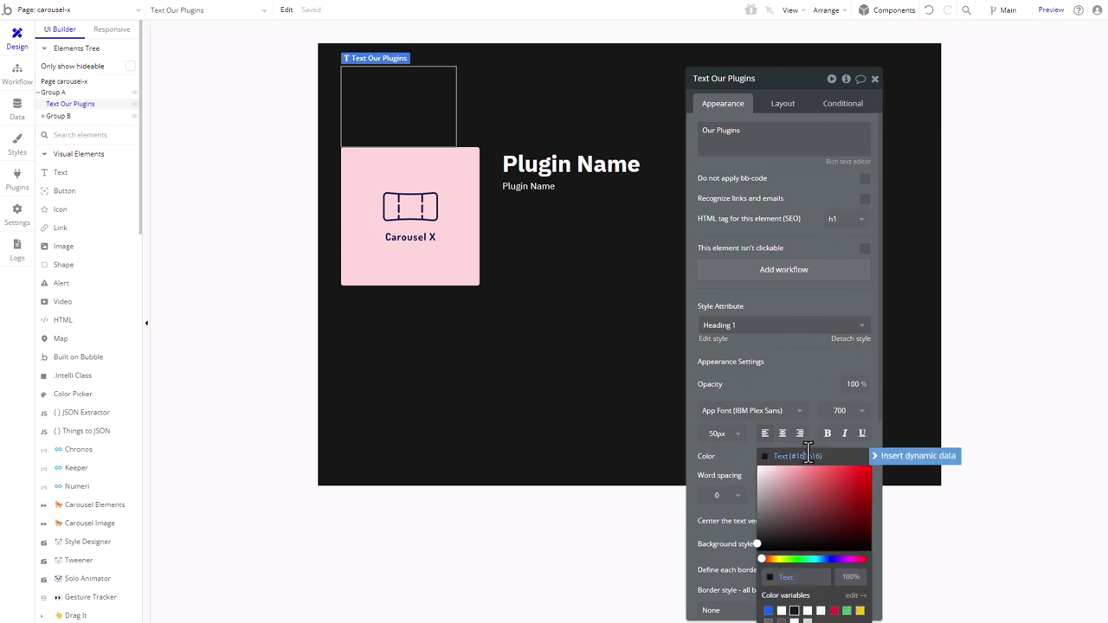
click(781, 611)
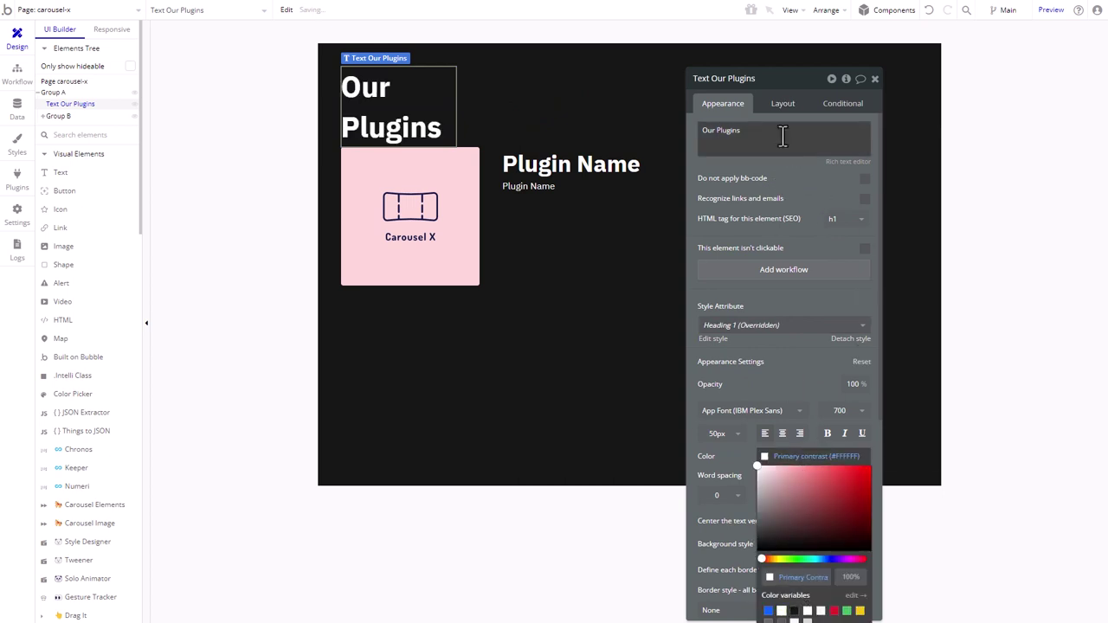
- Make the Our Plugins text non-fixed in width and set its minimum height to 0 px
click(782, 103)
double_click(746, 326)
text(0)
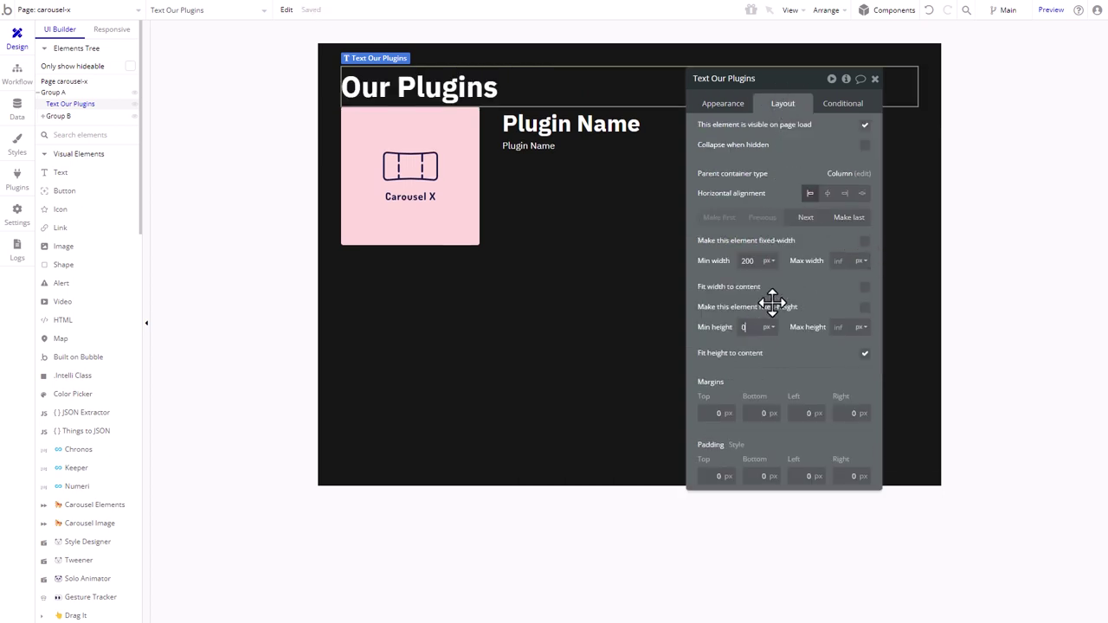
- Apply gap spacing between Group A's elements with a row gap of 40 px
click(588, 55)
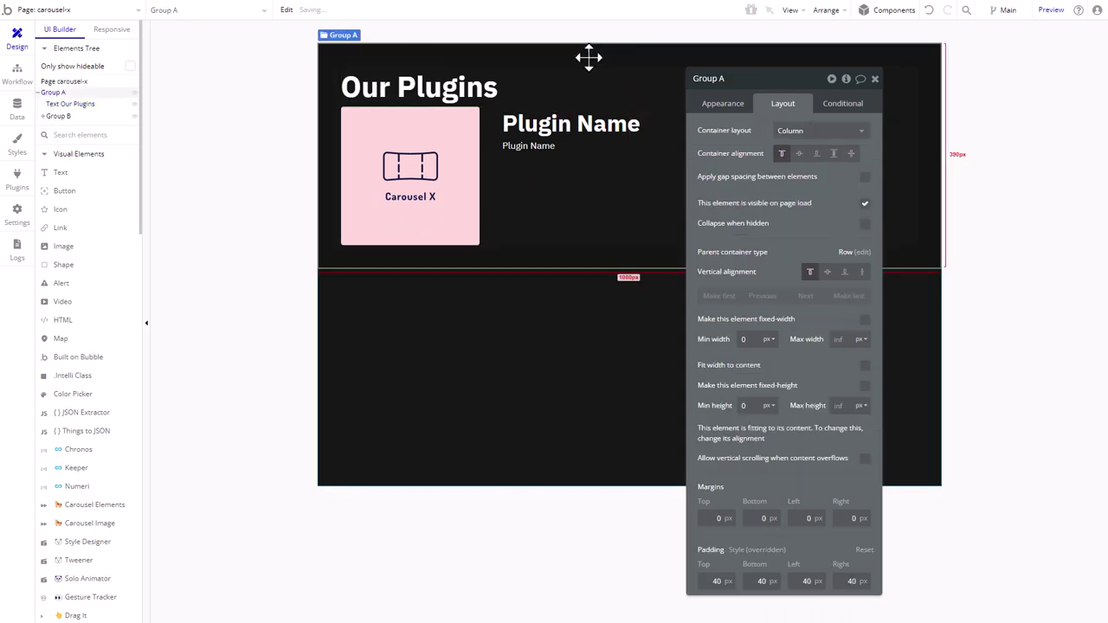
click(864, 178)
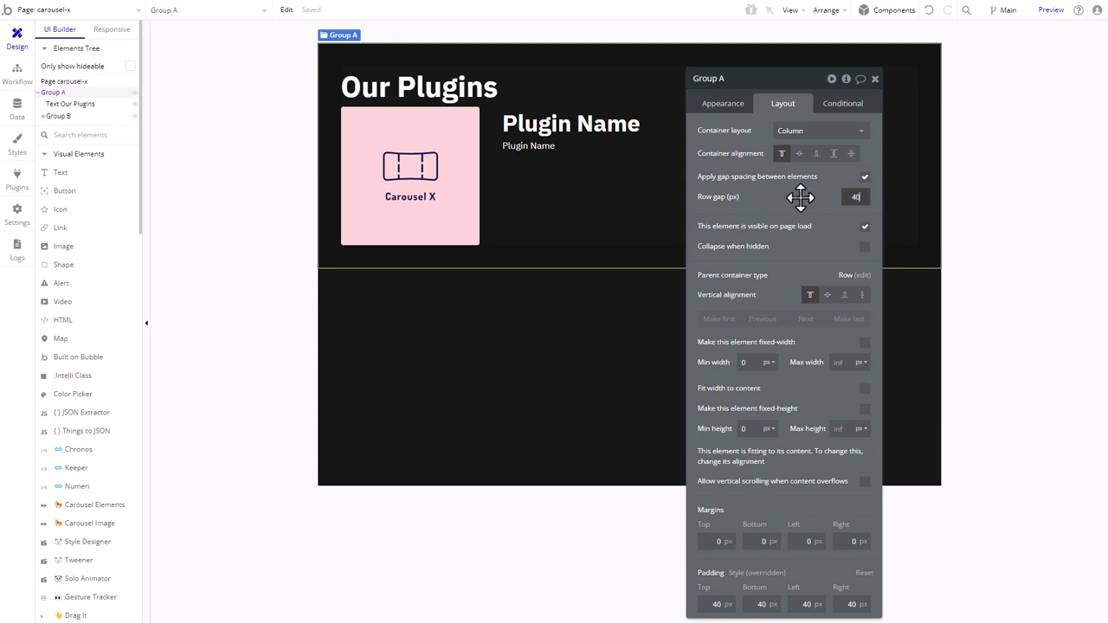
key(Return)
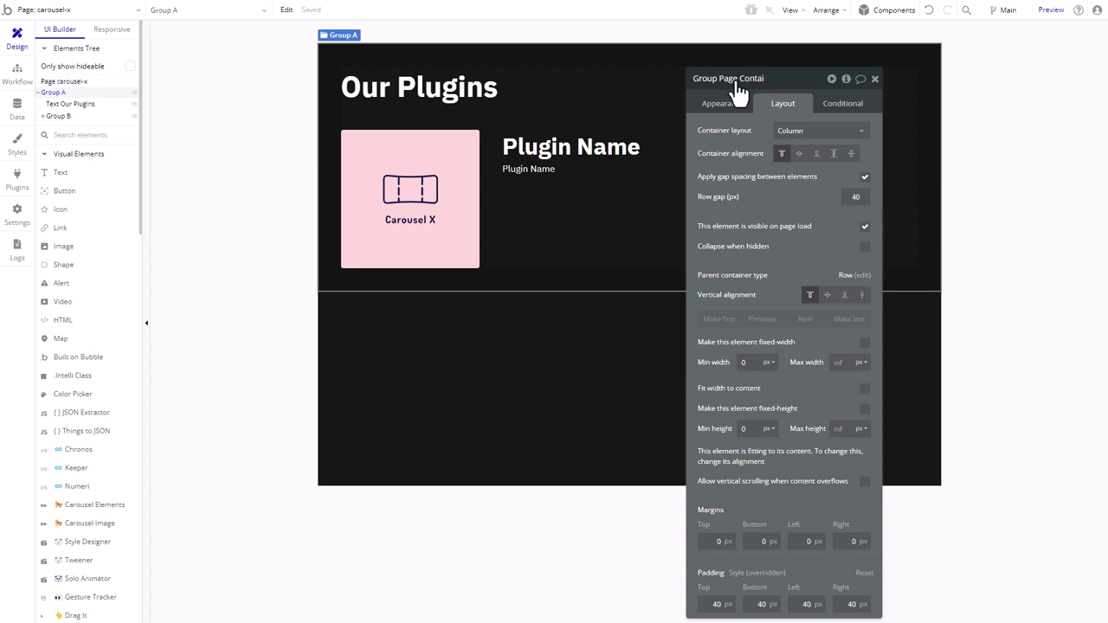
- Rename Group A to Group Page Container and Group B to Group Plugin Card
click(69, 115)
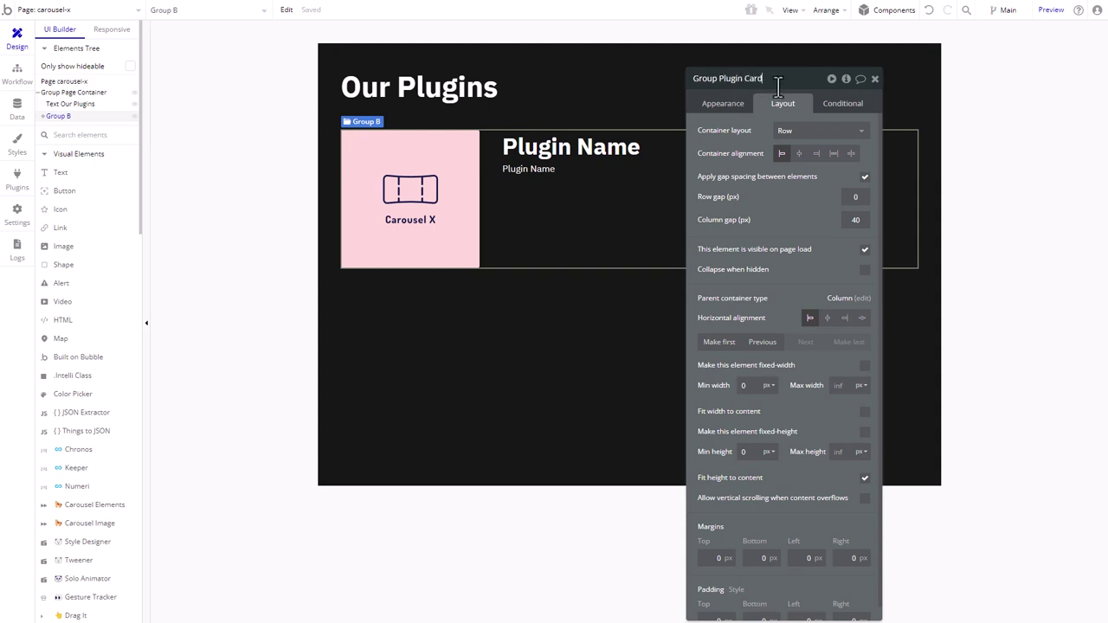
click(722, 103)
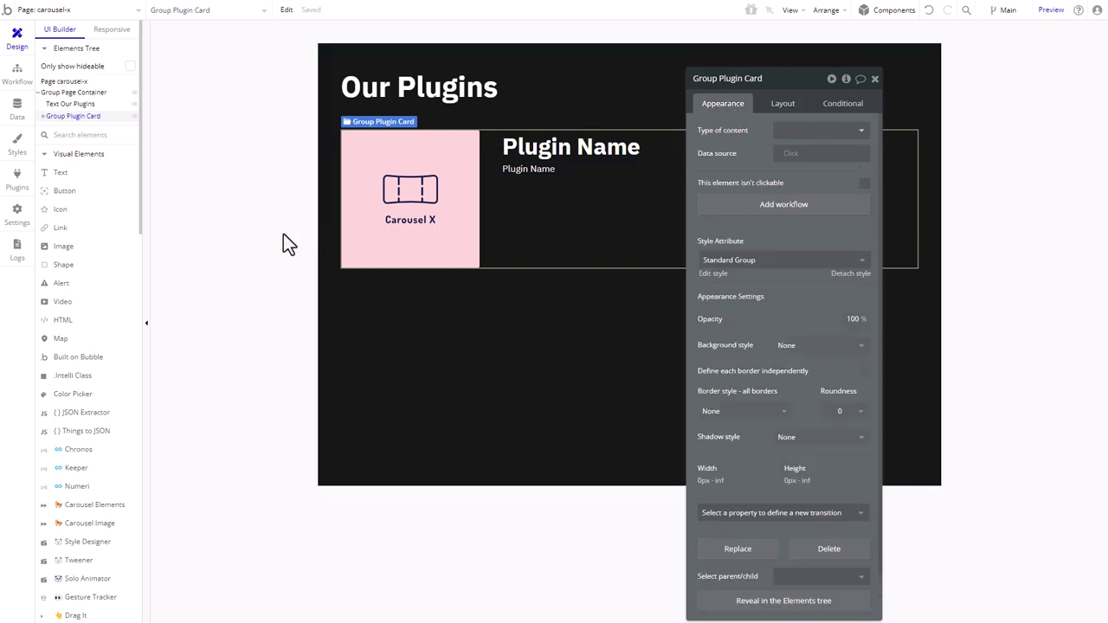
- Add a repeating group between the Our Plugins heading and Group Plugin Card
click(69, 154)
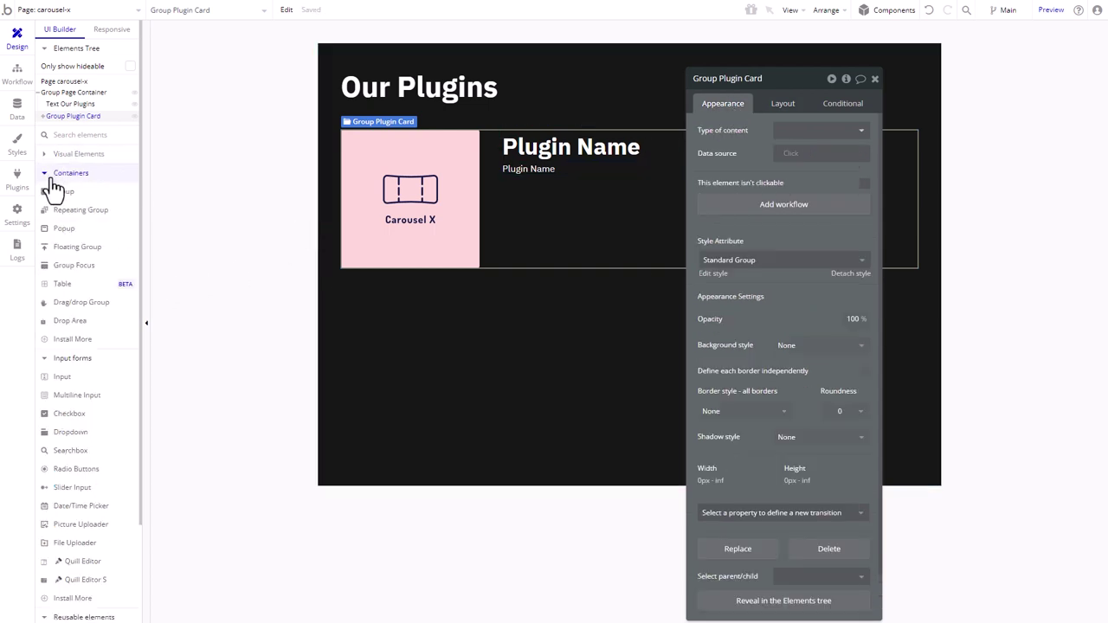
click(70, 216)
click(413, 119)
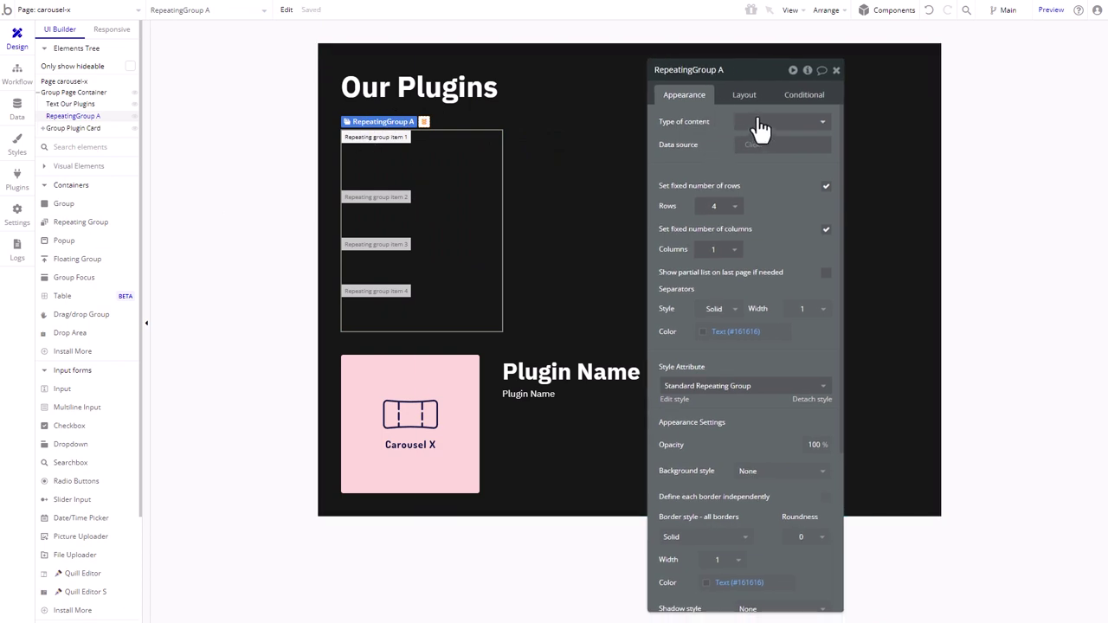
- Set the repeating group's type of content to Plugin and its data source to All Plugin
click(766, 126)
click(774, 233)
click(755, 144)
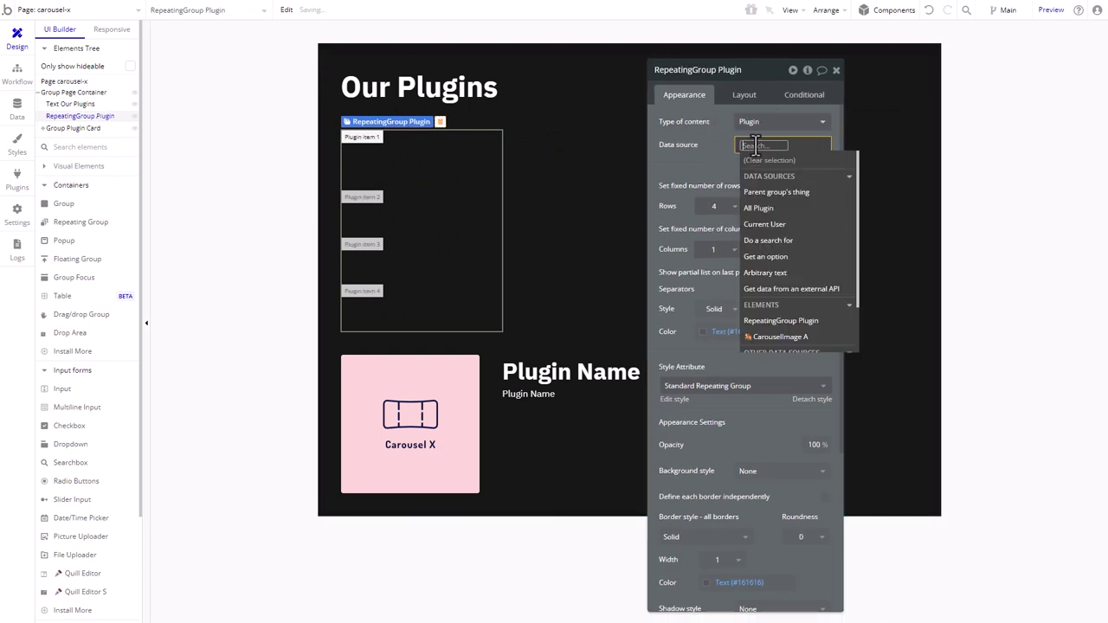
click(758, 208)
click(718, 161)
- Remove the repeating group's fixed row and column numbers and set its scroll direction to Wrapped horizontally
click(734, 209)
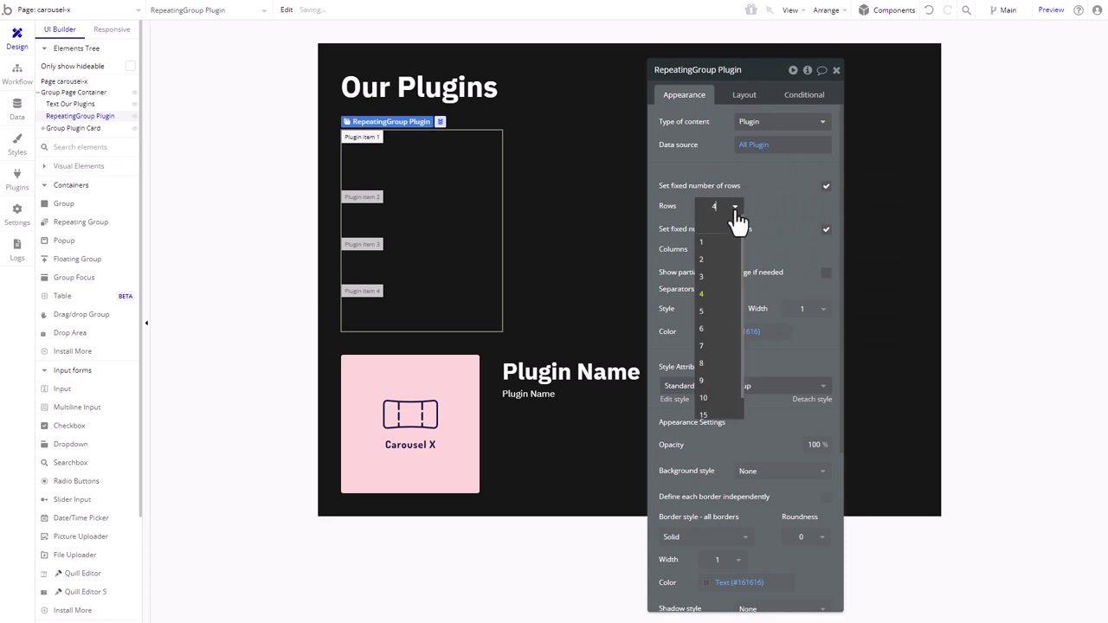
click(826, 186)
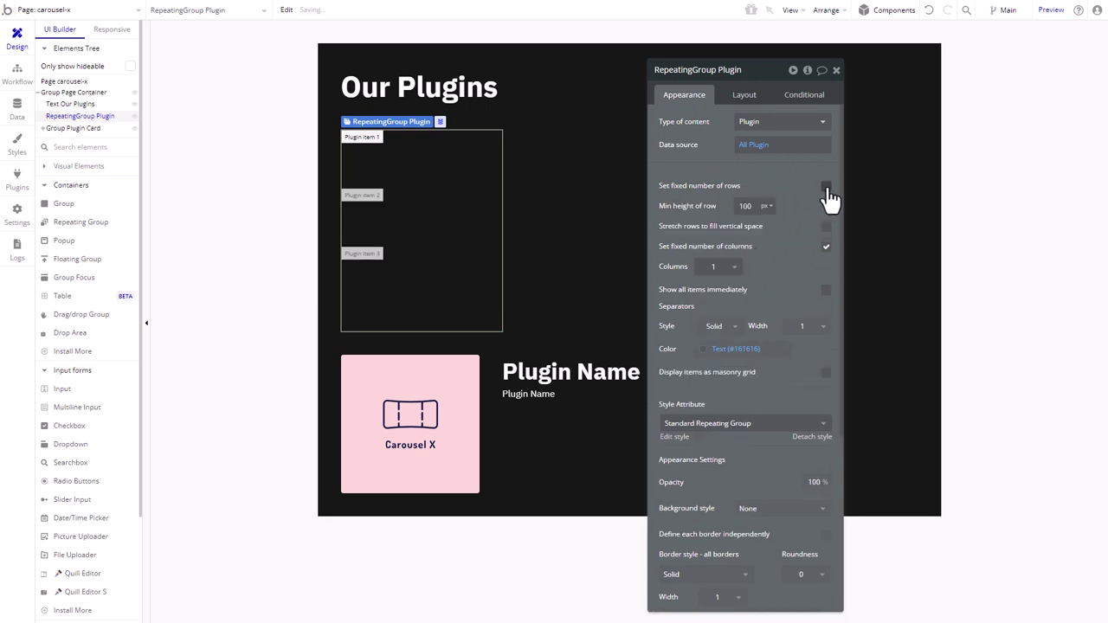
click(825, 246)
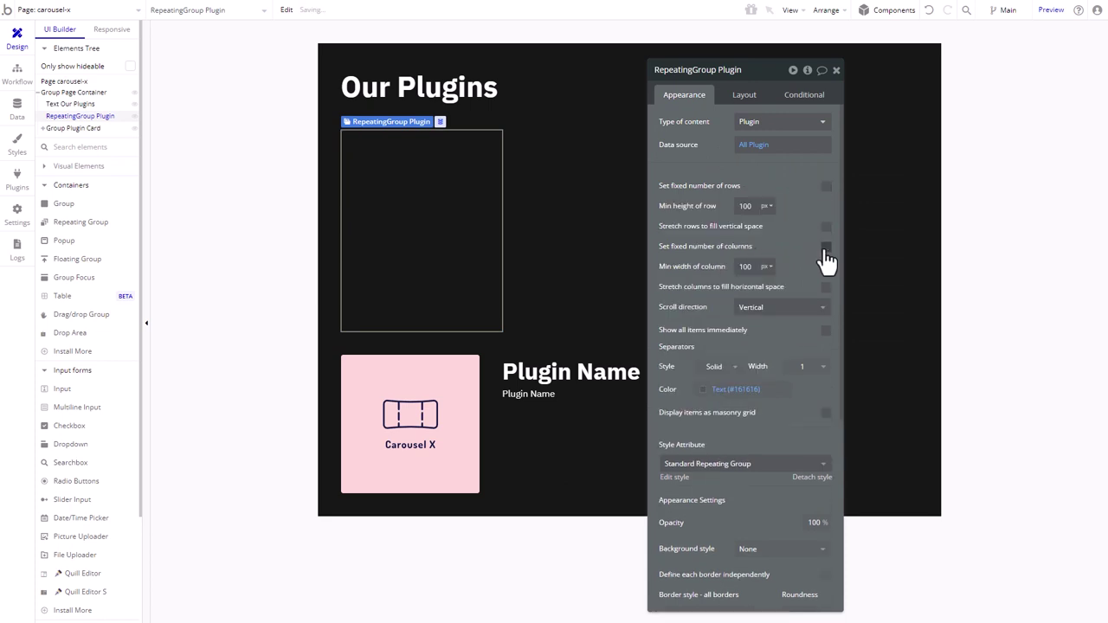
click(763, 314)
click(767, 377)
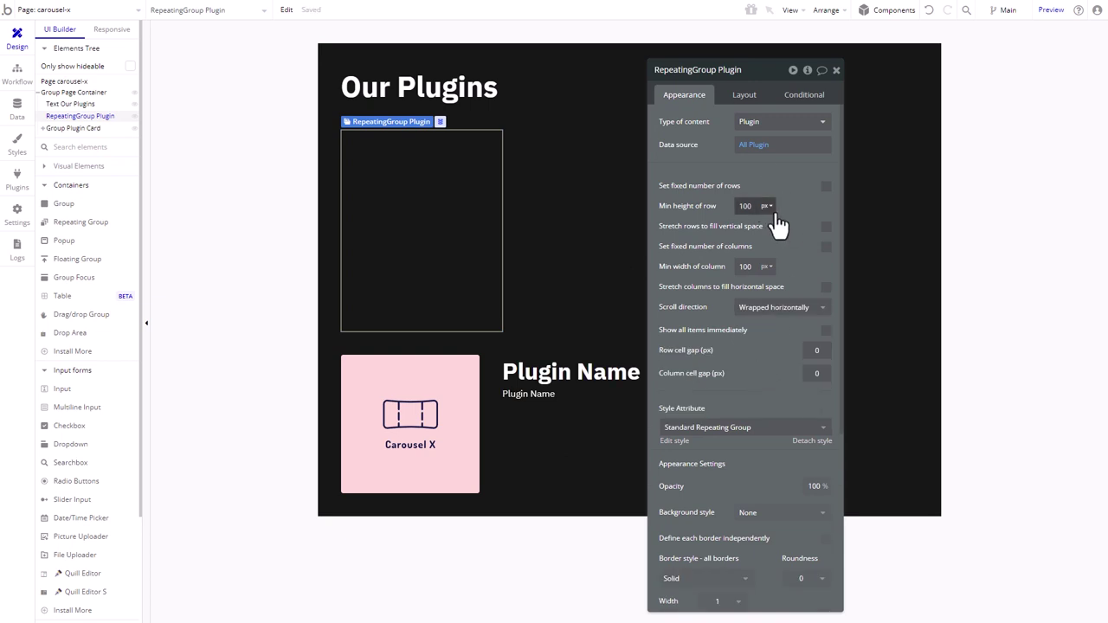
- Make the repeating group non-fixed in width and set its minimum width and minimum height to 0 px
click(743, 94)
click(825, 268)
click(708, 287)
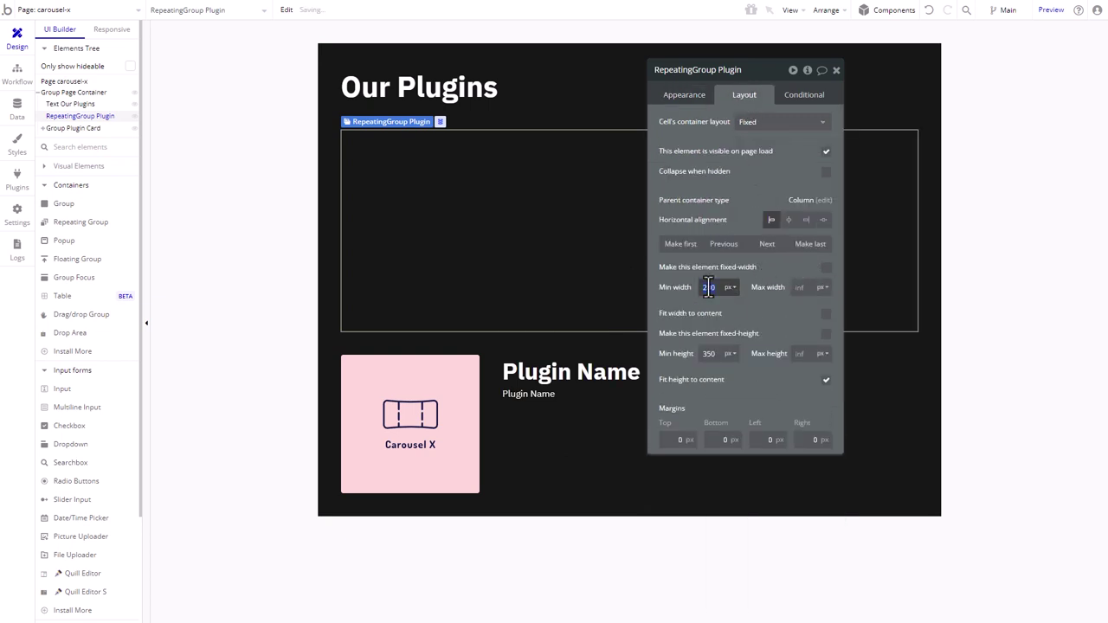
text(0)
click(707, 354)
text(0)
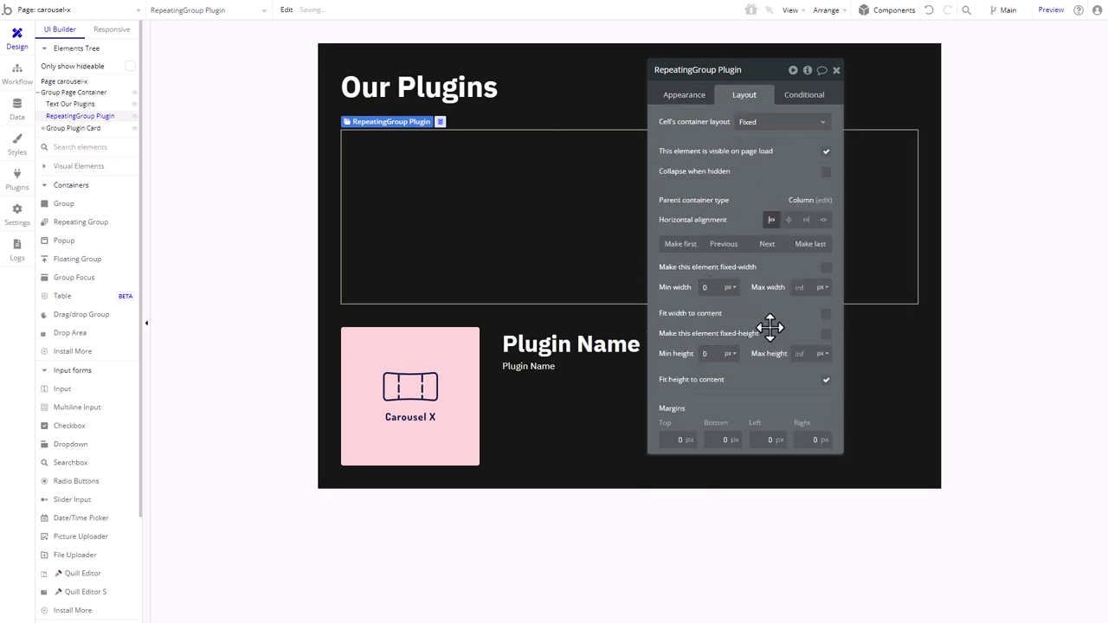
- Set the repeating group's minimum row height to 32 px and minimum column width to 96 px
click(684, 95)
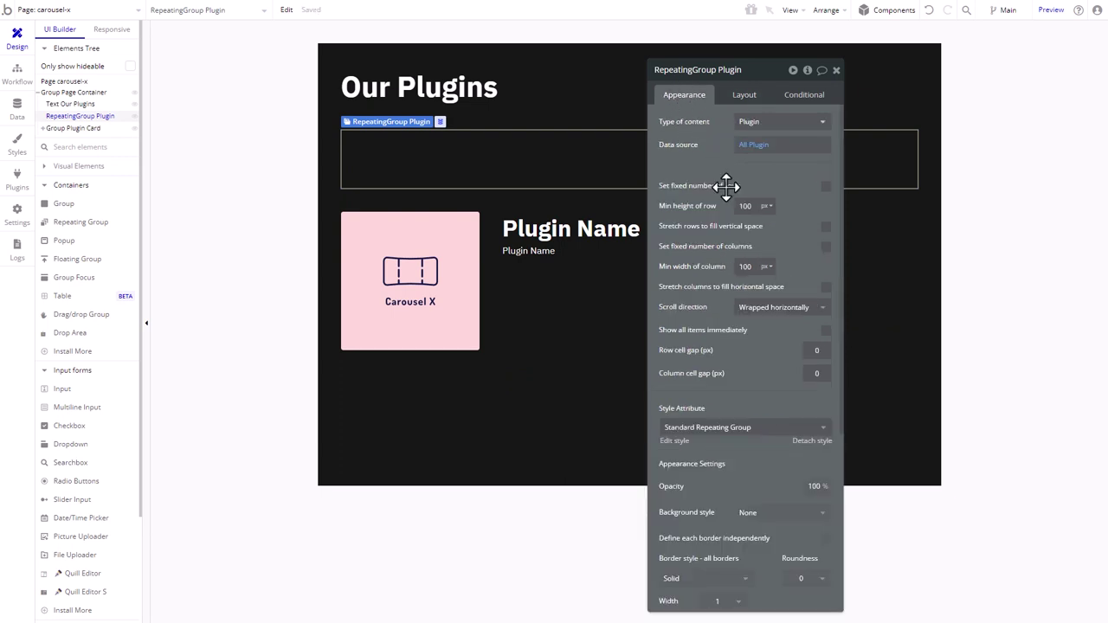
double_click(745, 206)
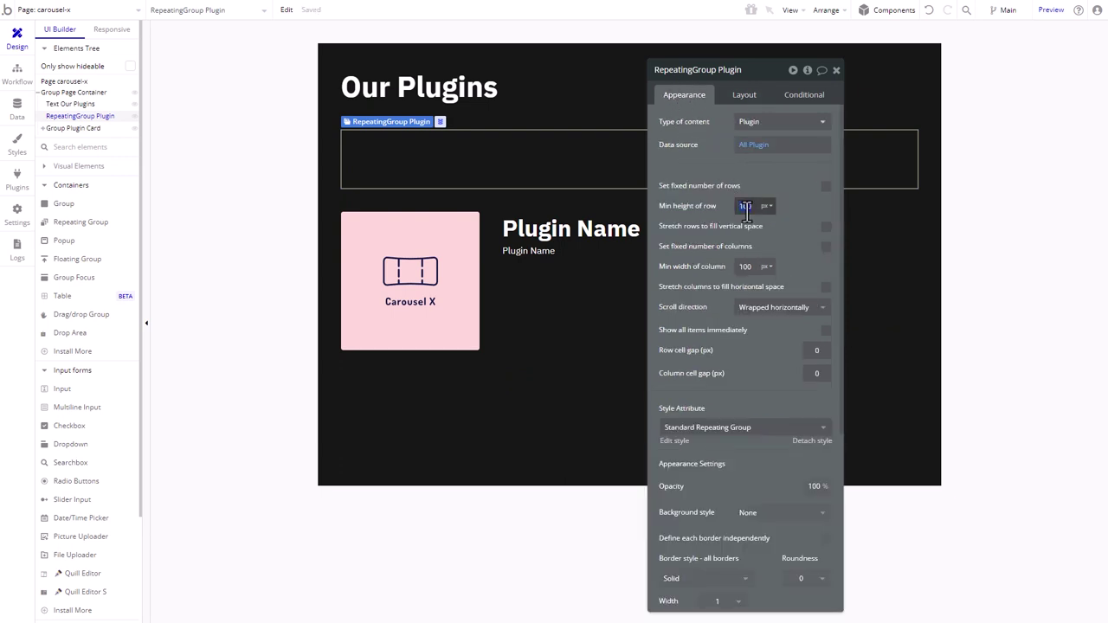
text(32)
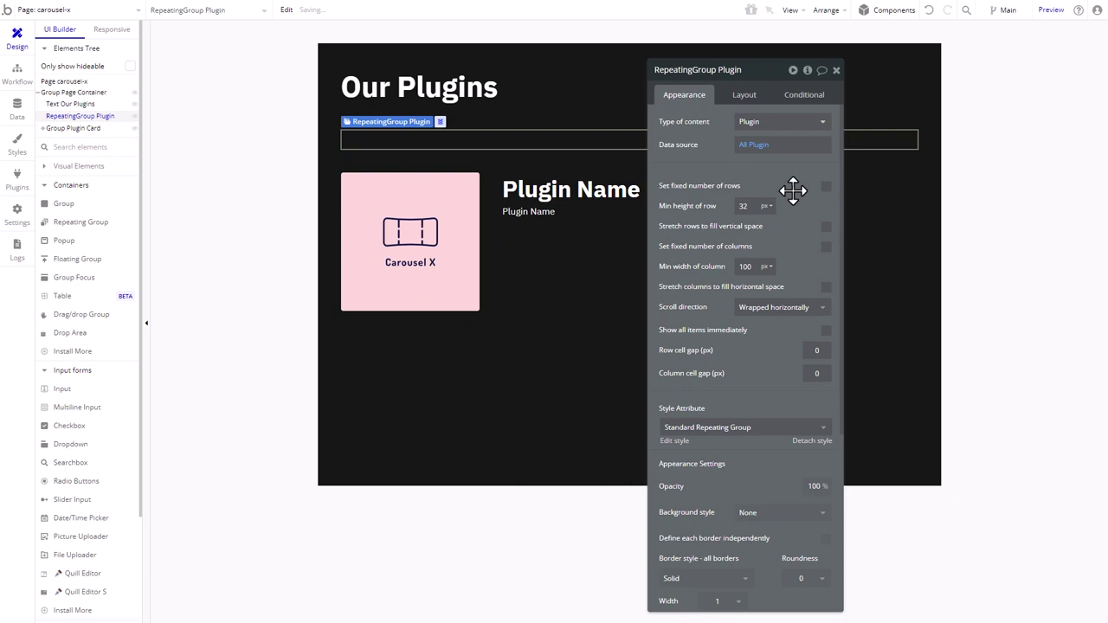
double_click(745, 267)
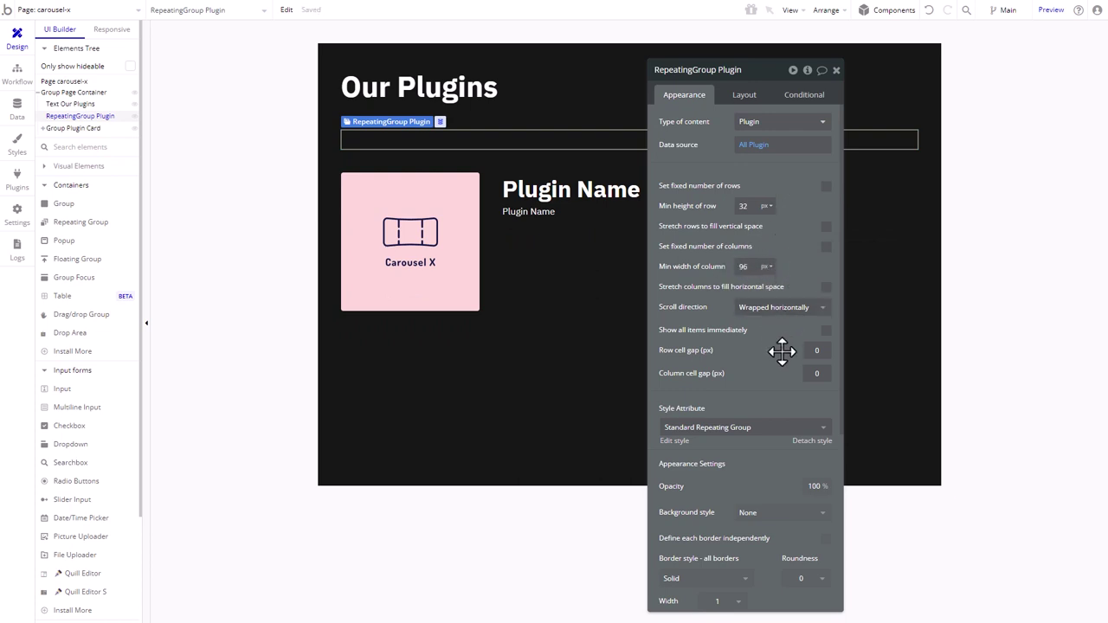
drag(708, 170, 715, 161)
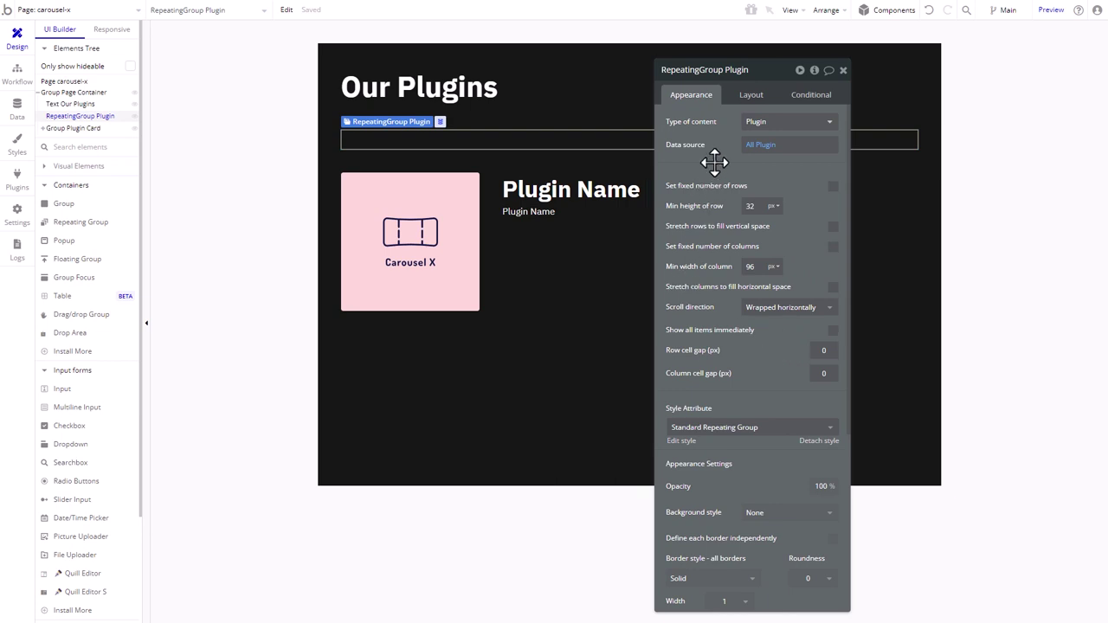
- Add a text element to the repeating group's cell showing Current cell's Plugin's Display
click(78, 165)
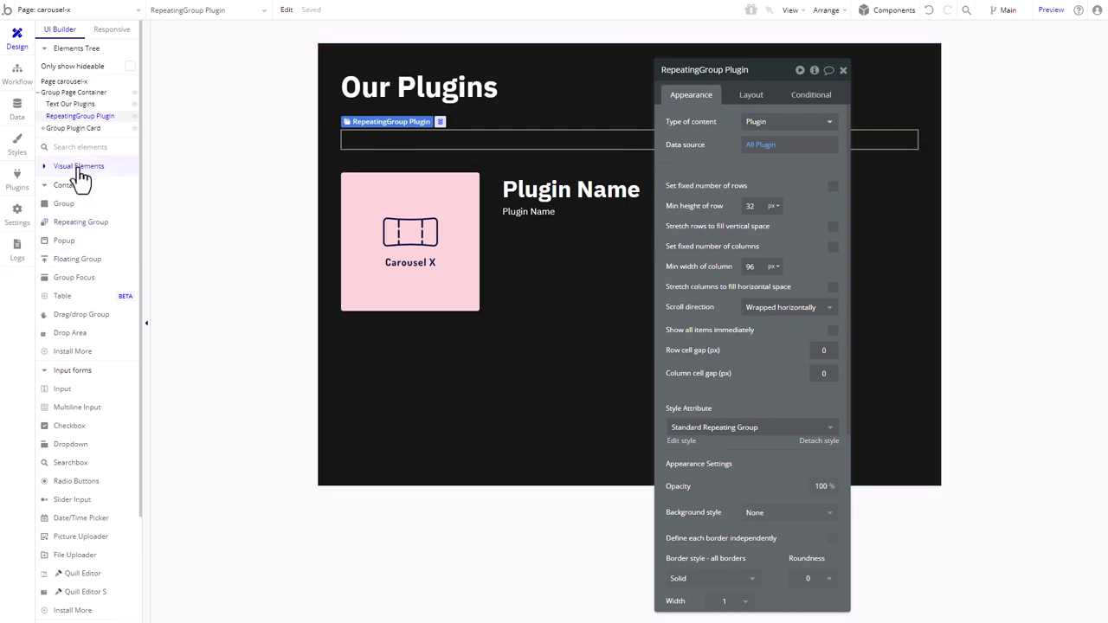
click(60, 184)
click(364, 136)
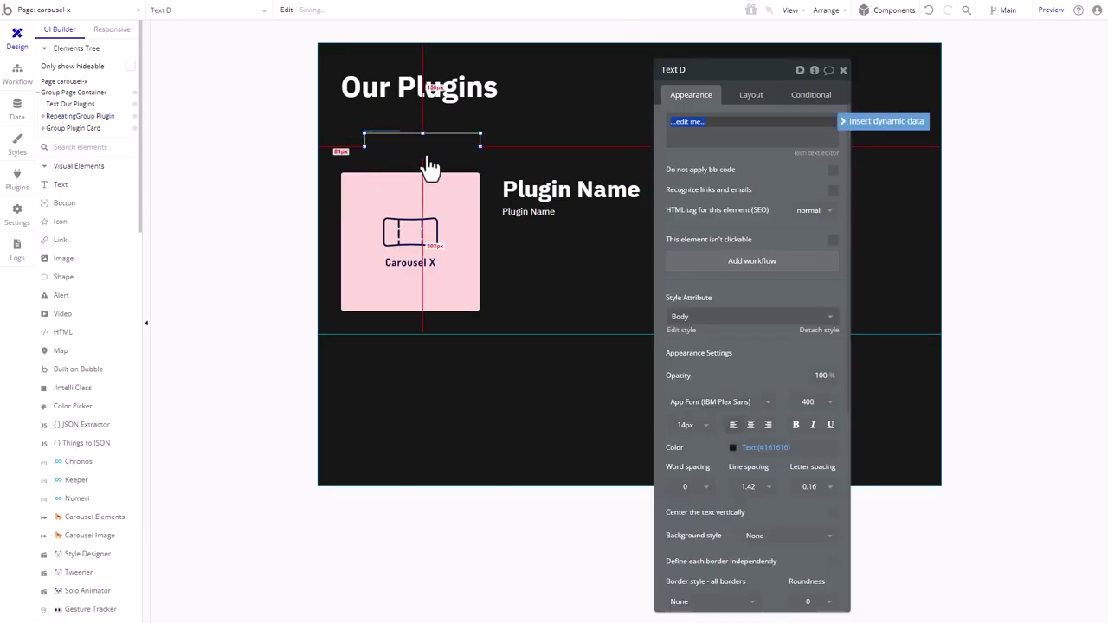
click(868, 125)
click(741, 171)
click(768, 156)
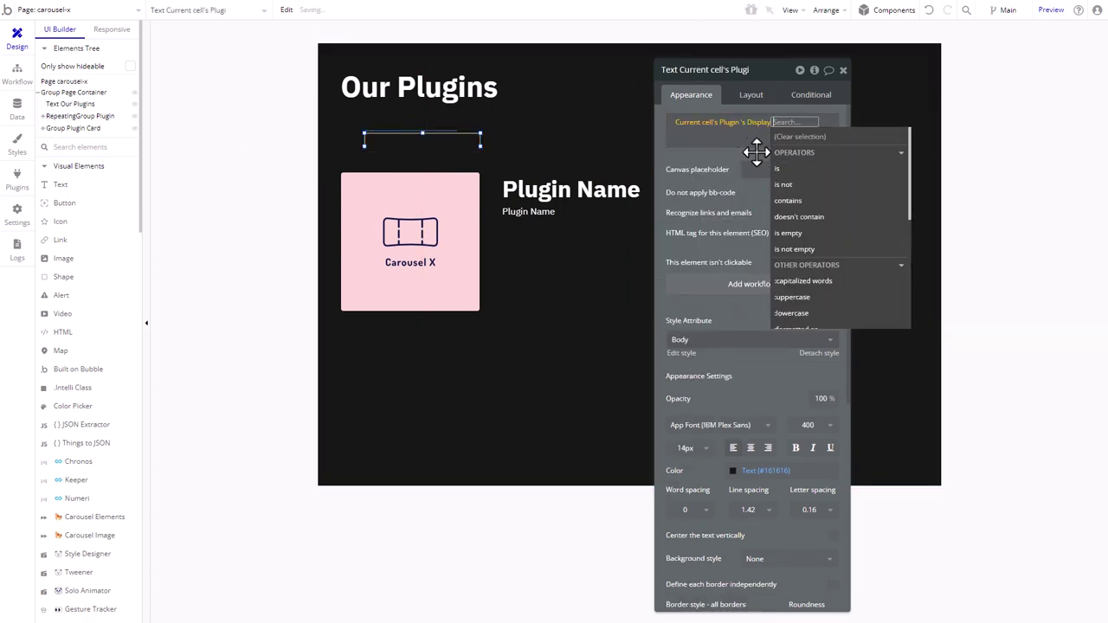
- Set the container layout of the RepeatingGroup Plugin's cells to Column
click(500, 136)
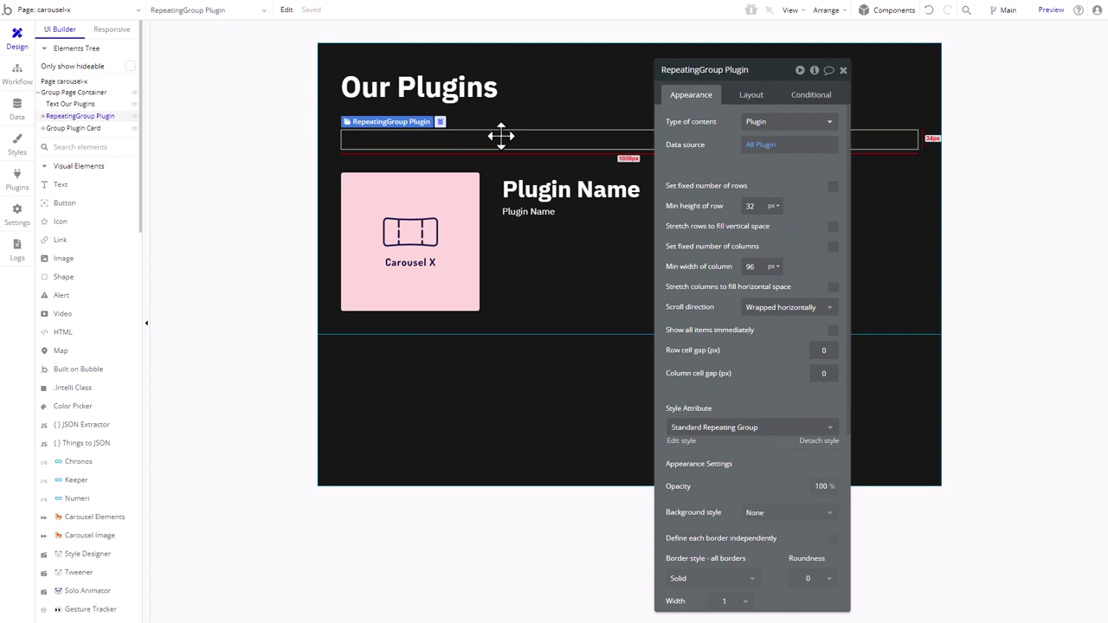
click(751, 97)
click(803, 122)
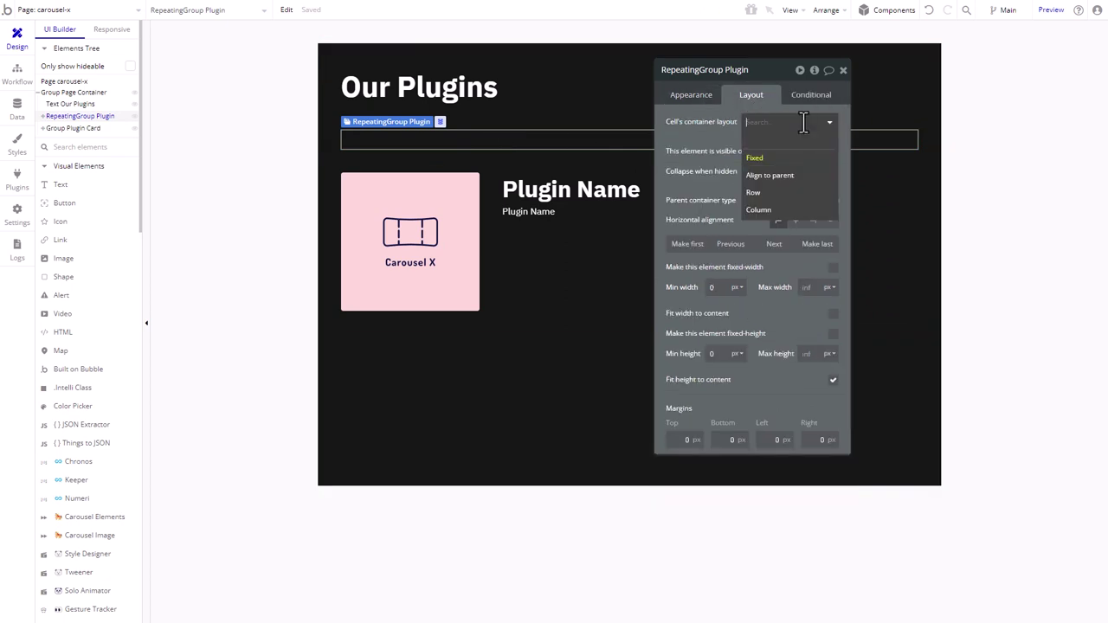
click(781, 211)
- Give the cell's text a non-fixed width with an 80 px minimum, a 0 px minimum height, and fit its width to content
click(413, 154)
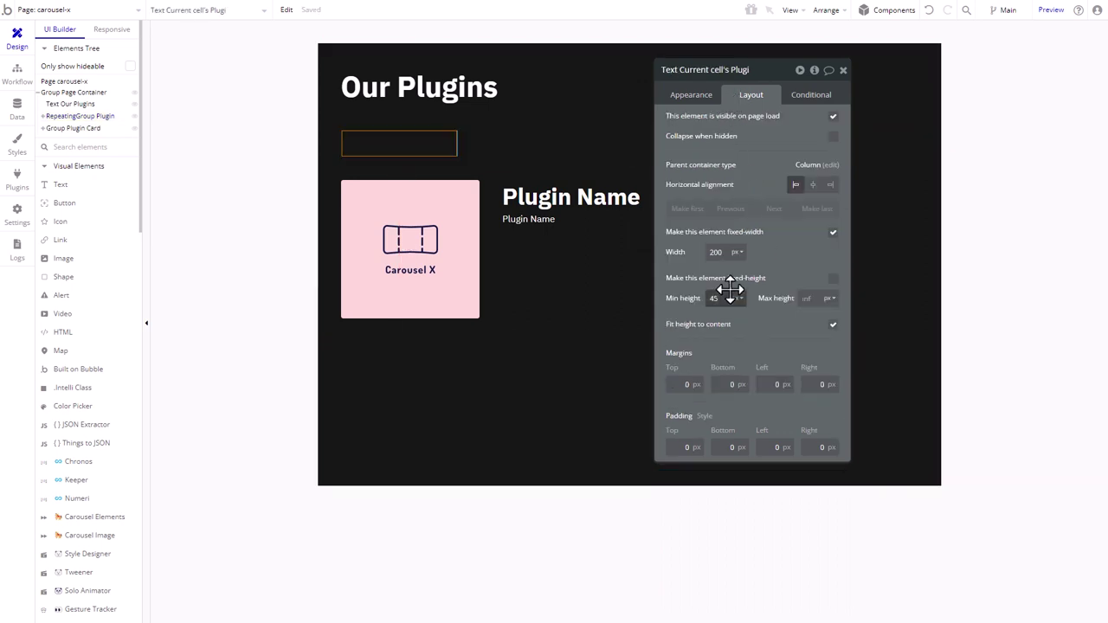
click(832, 232)
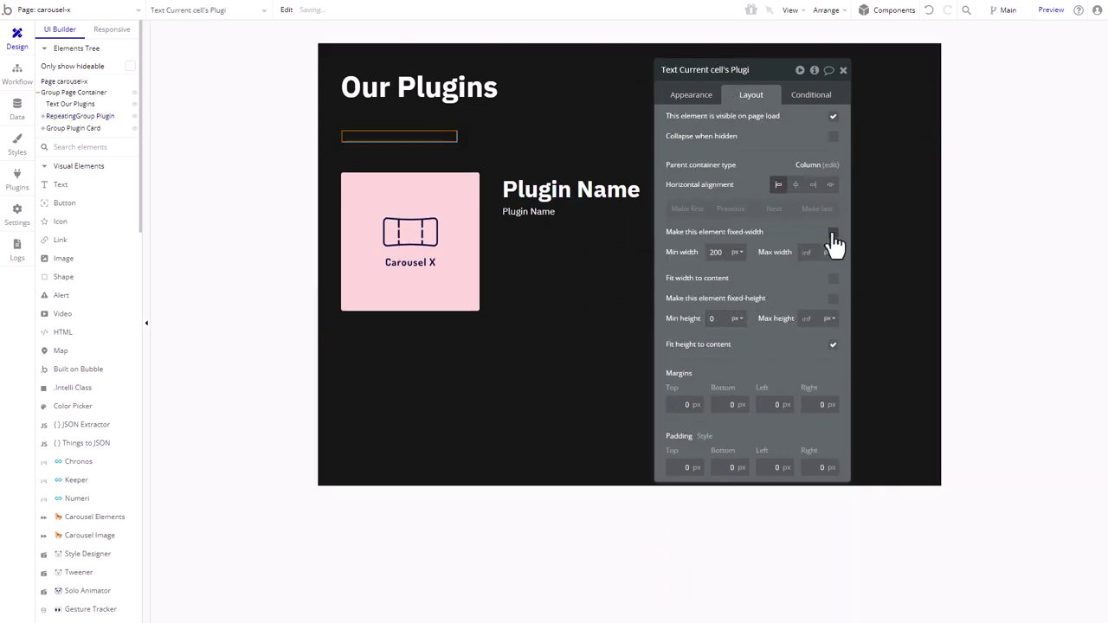
click(715, 252)
click(833, 279)
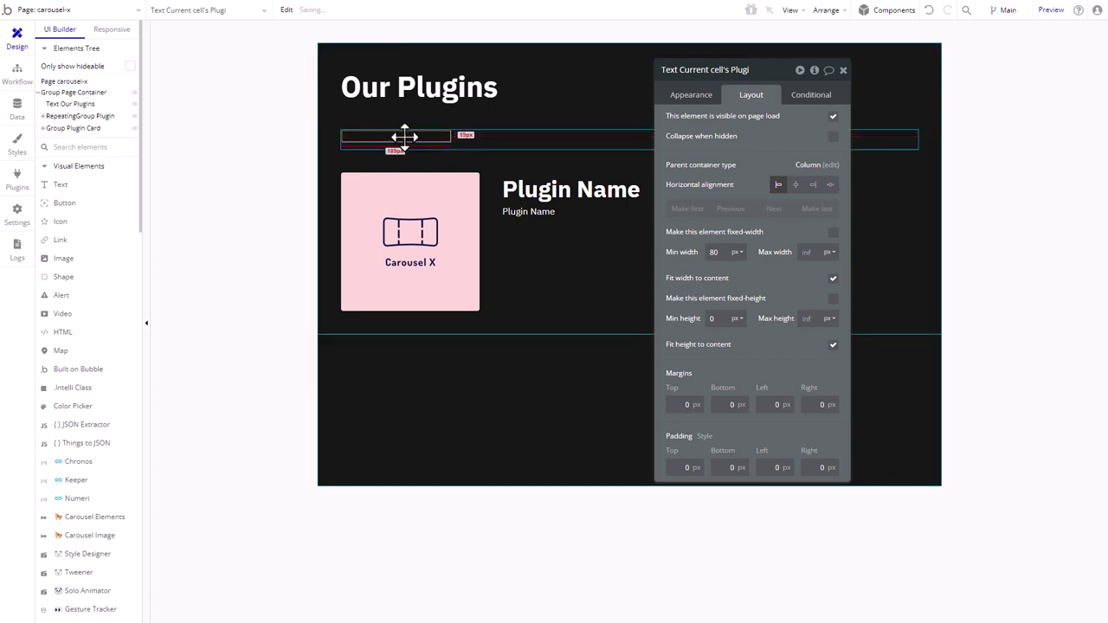
click(690, 95)
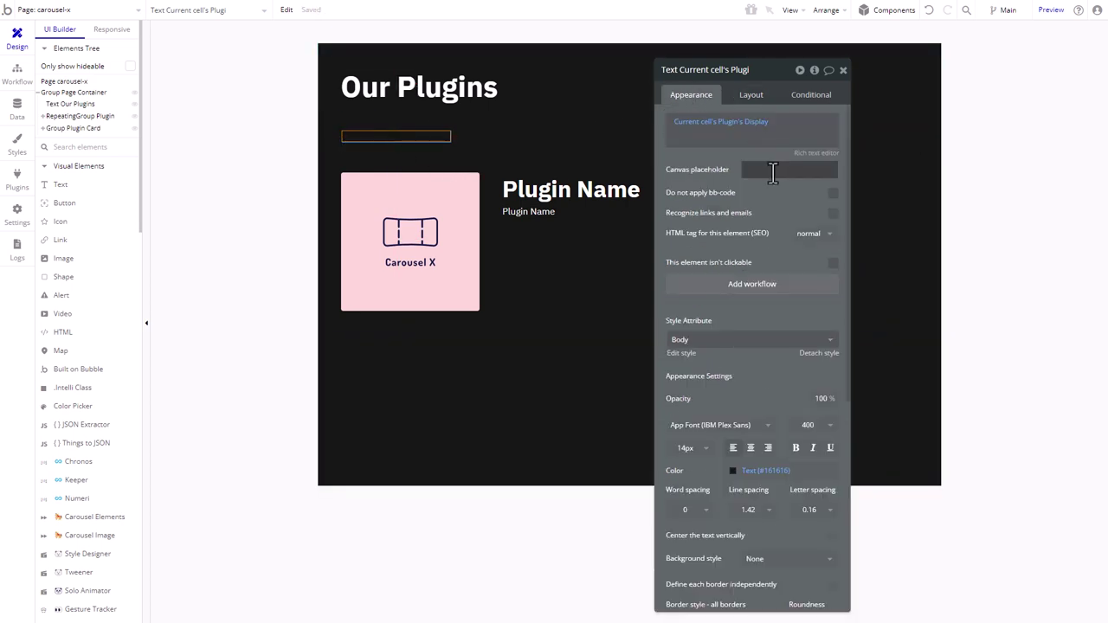
- Set the cell text's canvas placeholder to Plugin and its color to Primary contrast (#FFFFFF)
click(773, 171)
text(Plugin)
click(758, 470)
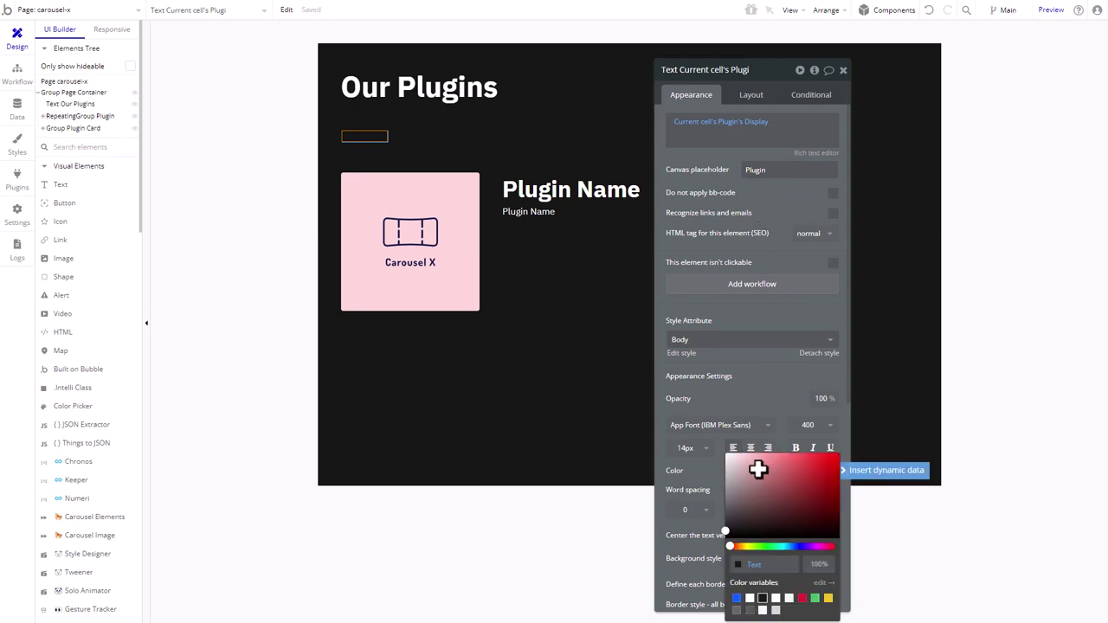
click(749, 597)
drag(771, 376, 831, 363)
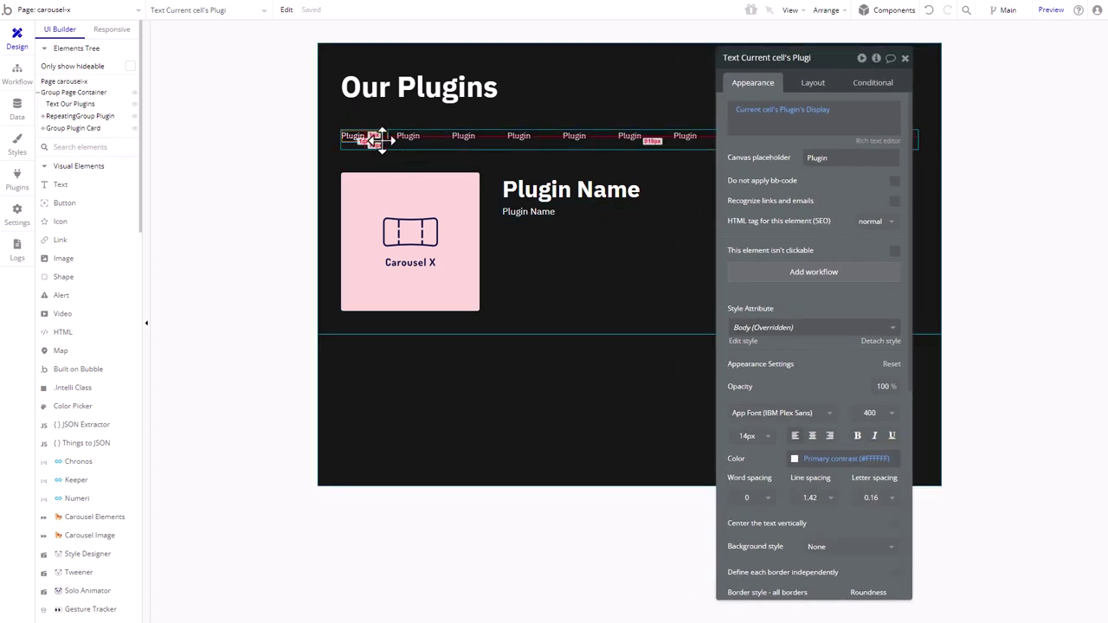
- Group the repeating group's cell text in a Column container
right_click(356, 136)
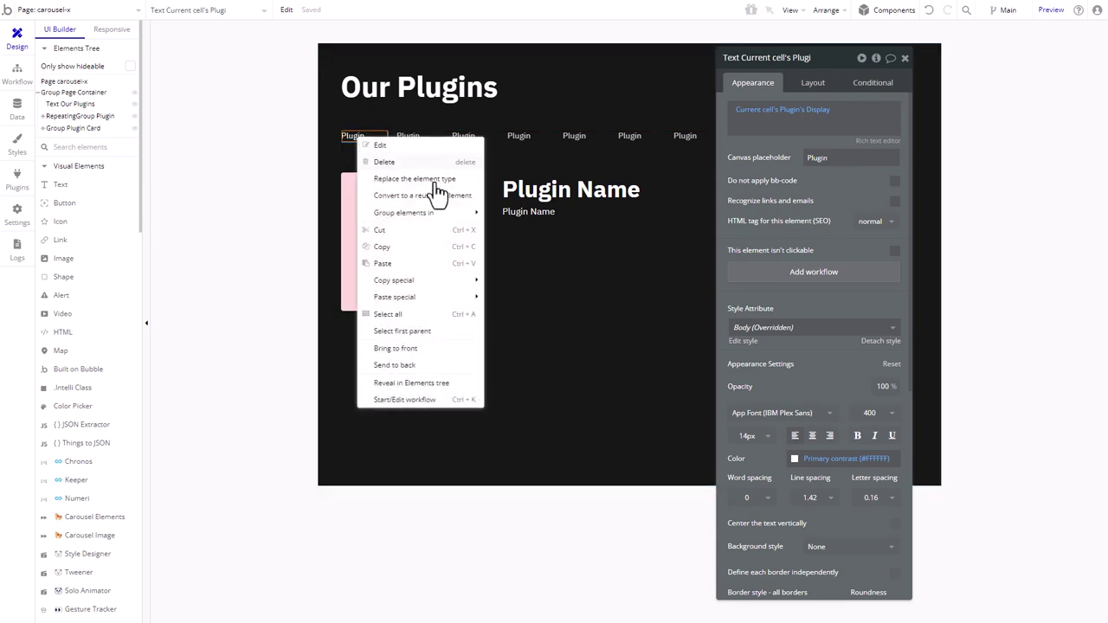
mouse_move(443, 214)
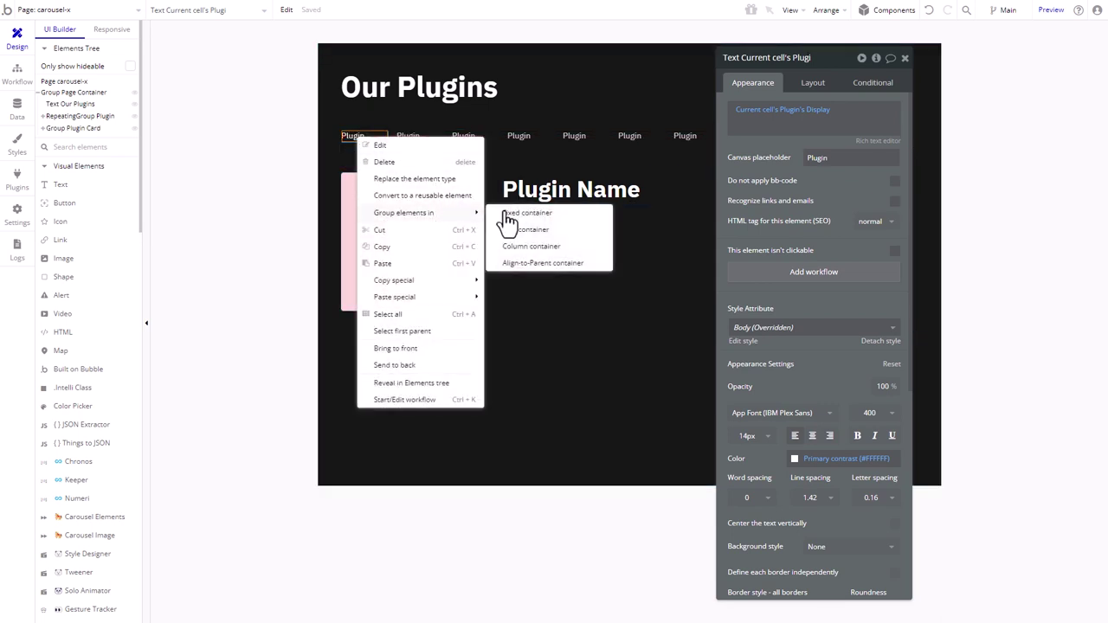
click(522, 249)
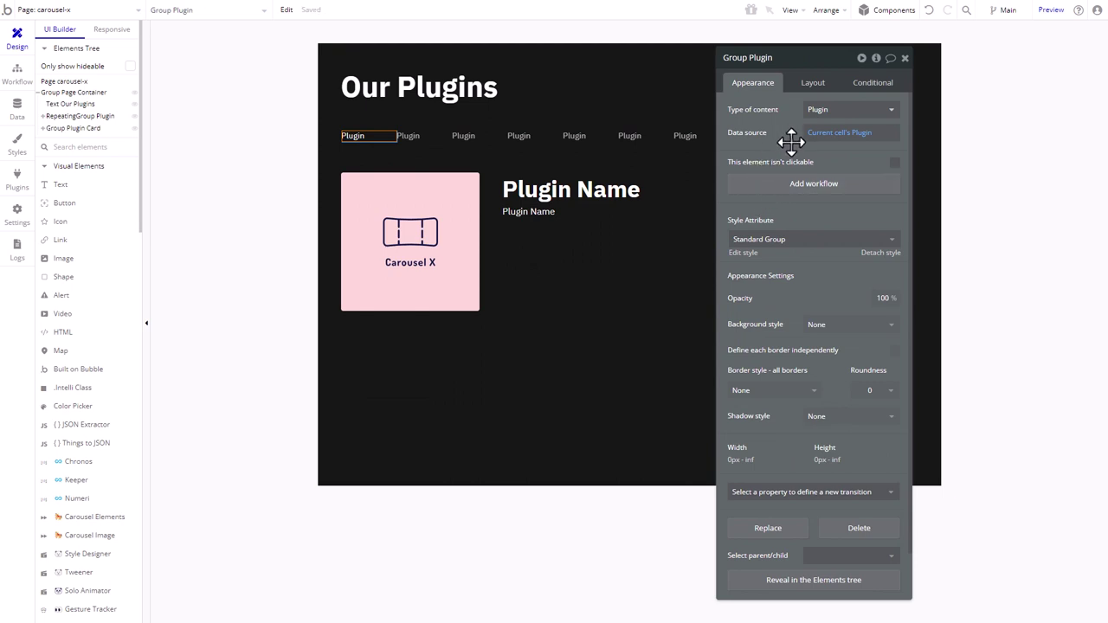
drag(784, 116, 763, 111)
- Fit the new group's width but not its height to content, center its container alignment, and set its left padding to 4 px
click(789, 79)
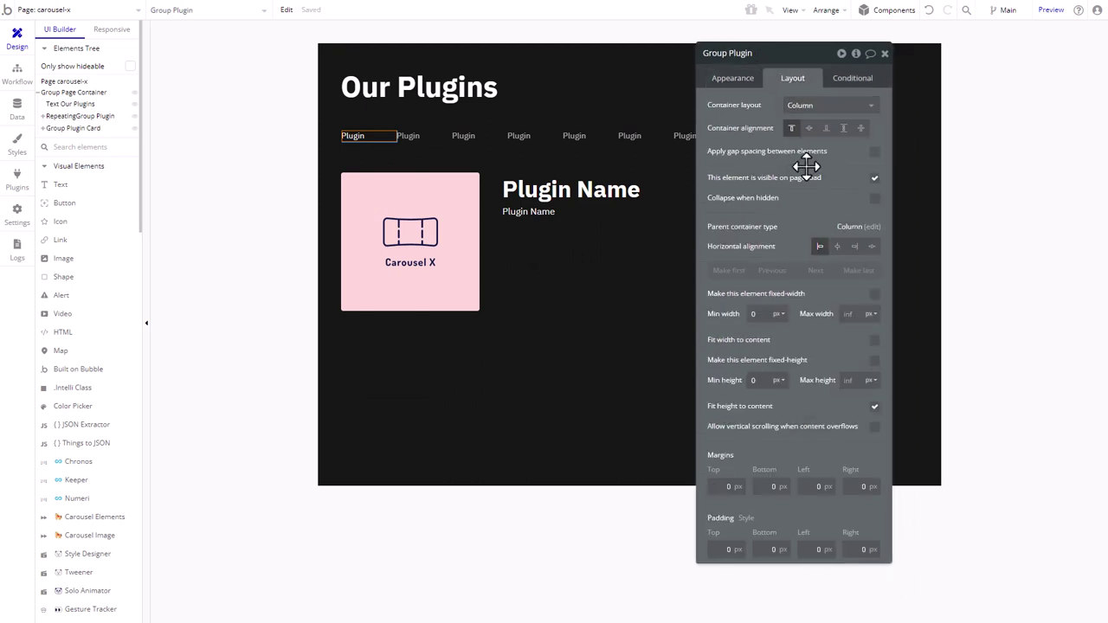
click(874, 340)
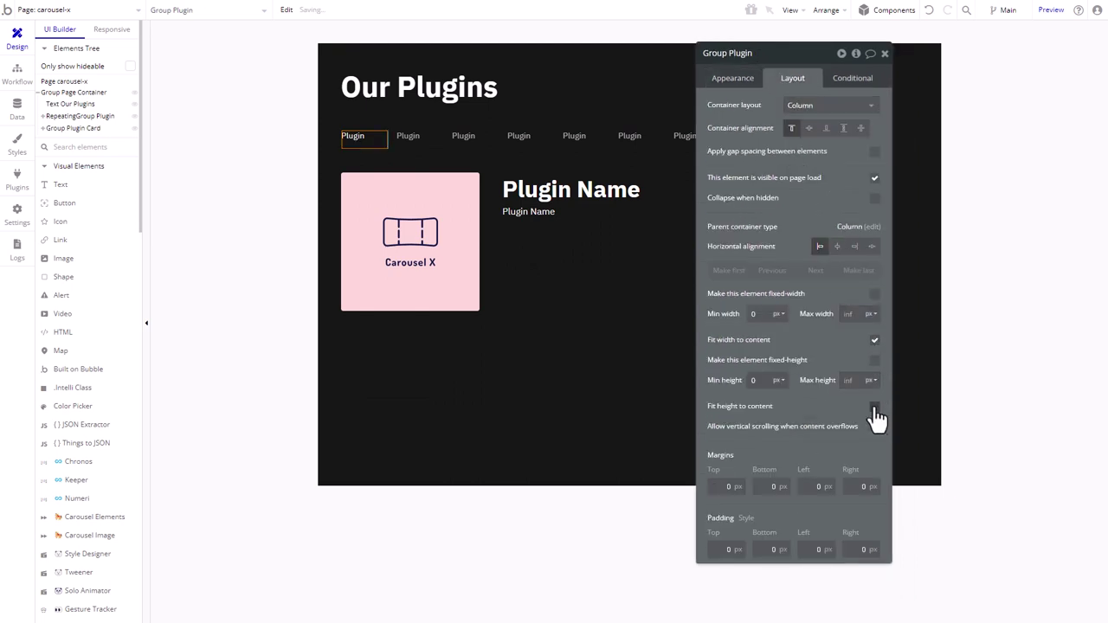
click(808, 128)
drag(784, 174, 765, 171)
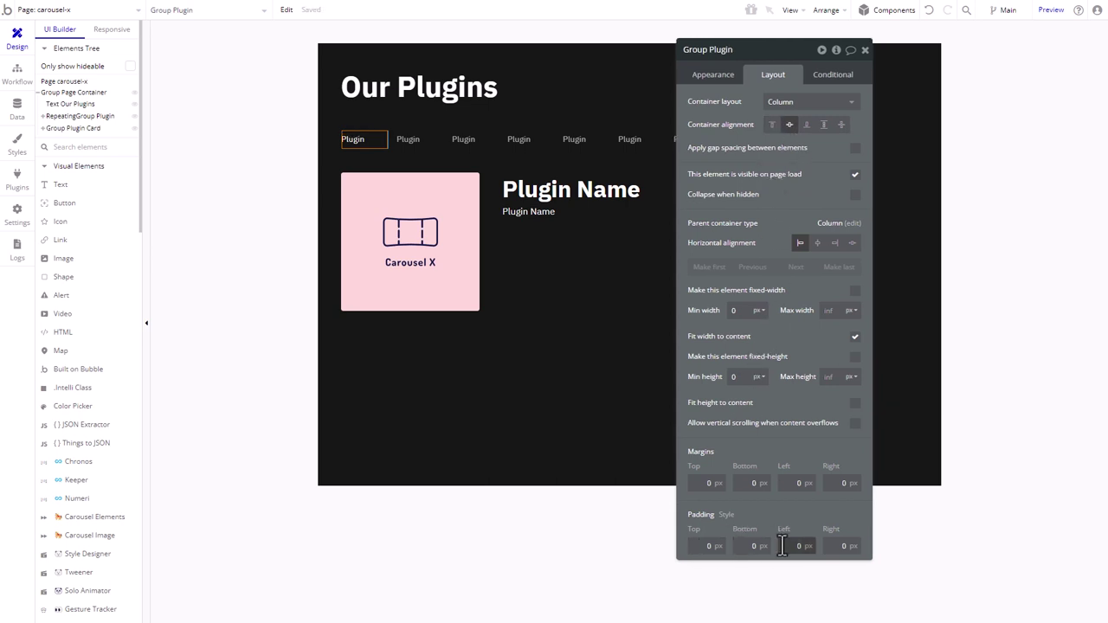
text(4)
key(Tab)
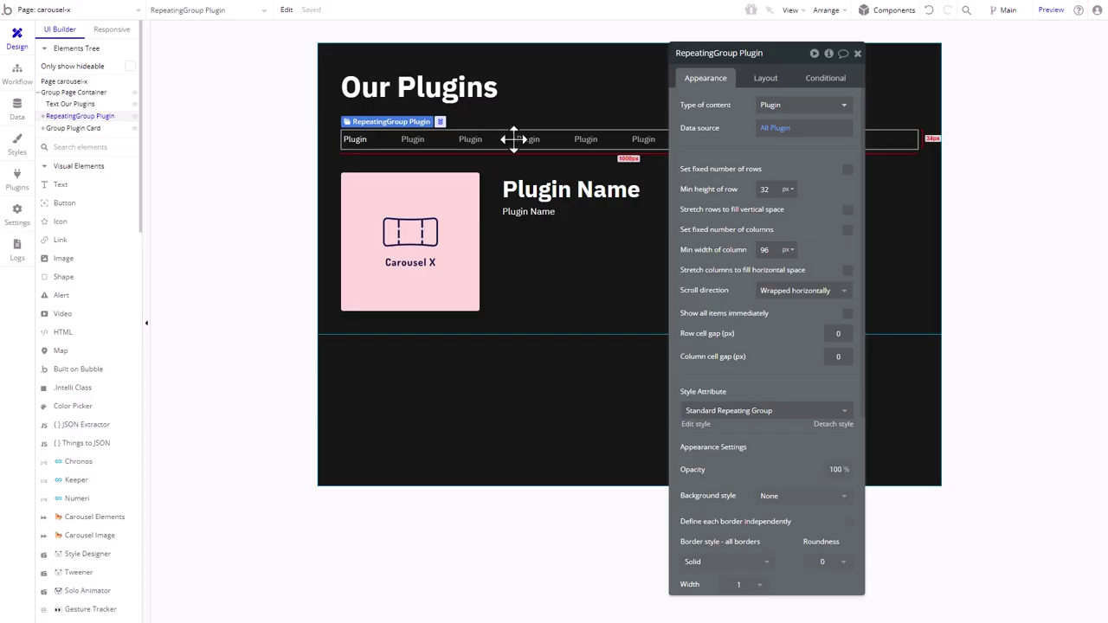
- Set Get item from URL to yes for CarouselImage A
click(450, 207)
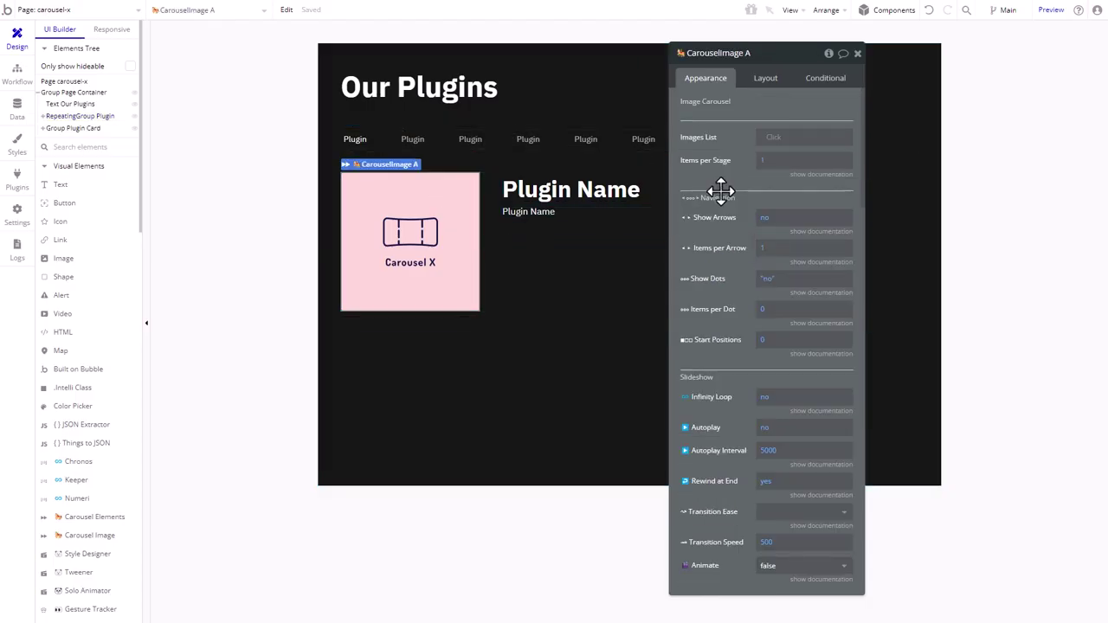
scroll(737, 195, down, 10)
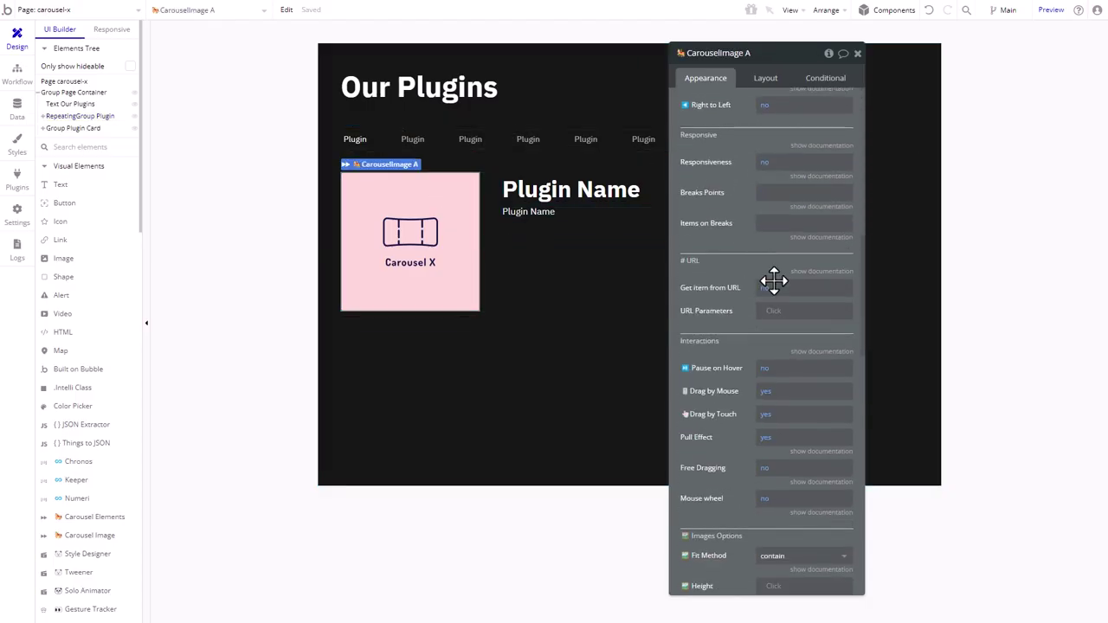
click(777, 294)
click(773, 315)
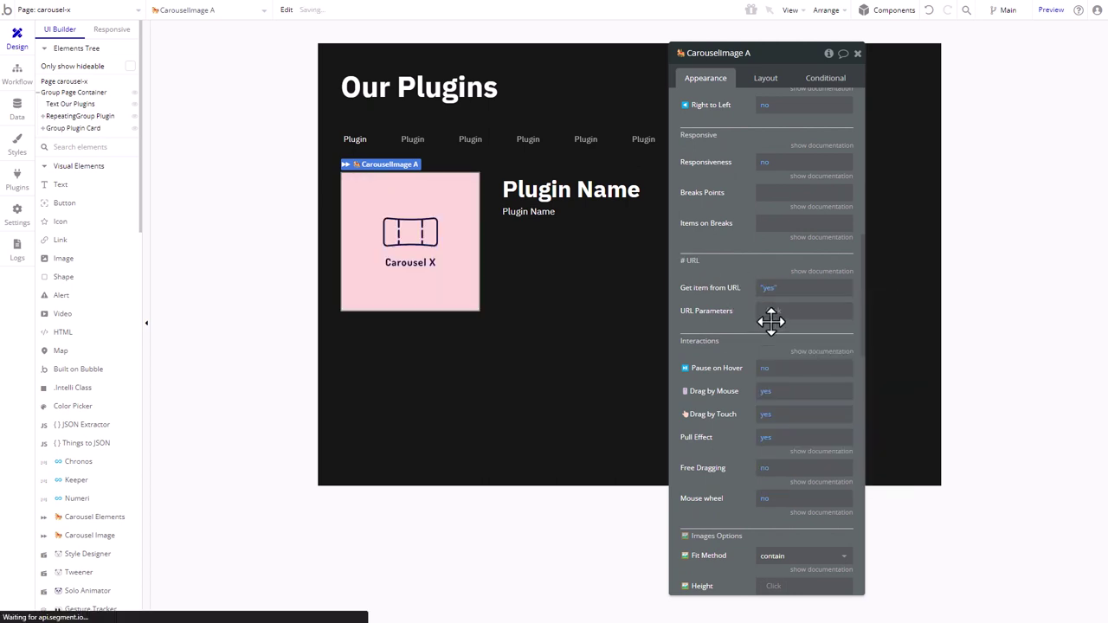
- Set CarouselImage A's URL Parameters to All Plugin:each item's Display using the Plugin option set
click(768, 312)
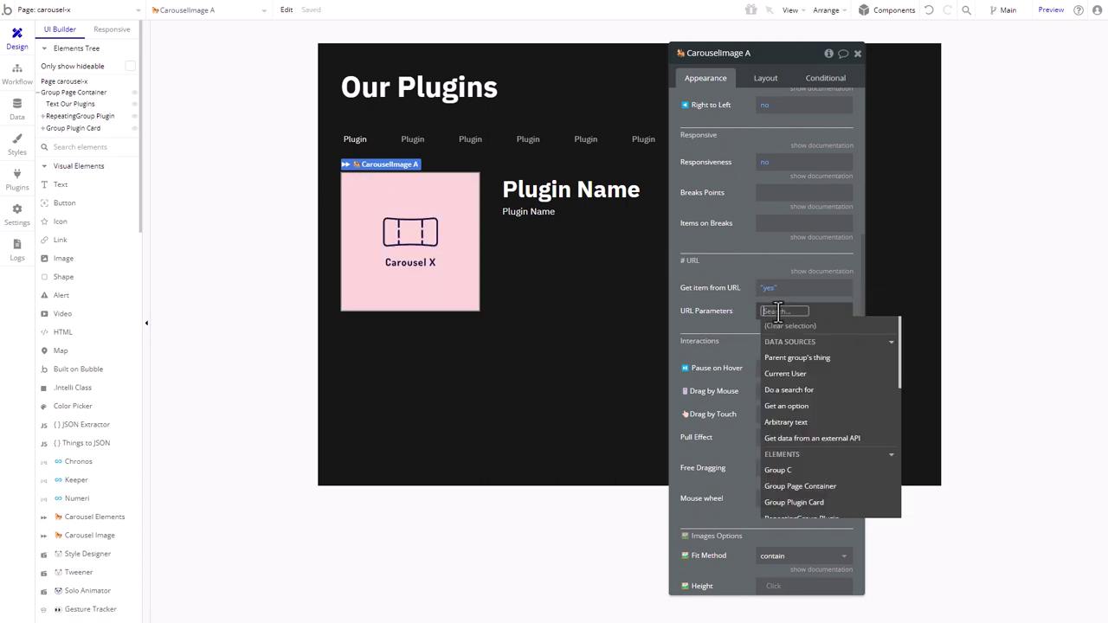
click(784, 408)
click(637, 82)
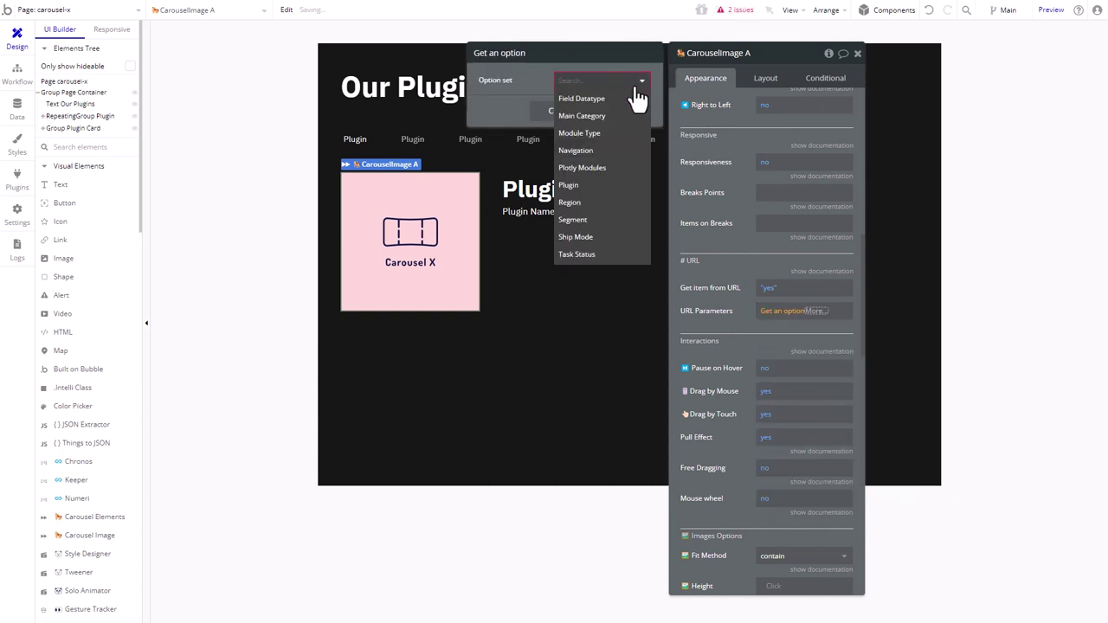
click(567, 185)
click(594, 106)
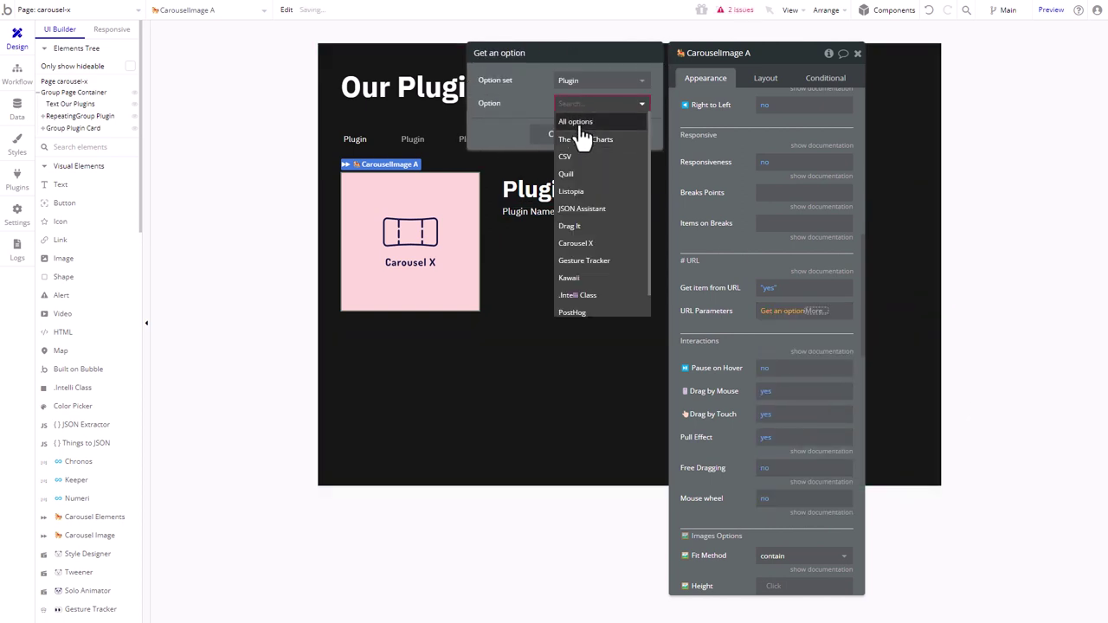
click(579, 121)
click(558, 138)
scroll(823, 388, down, 5)
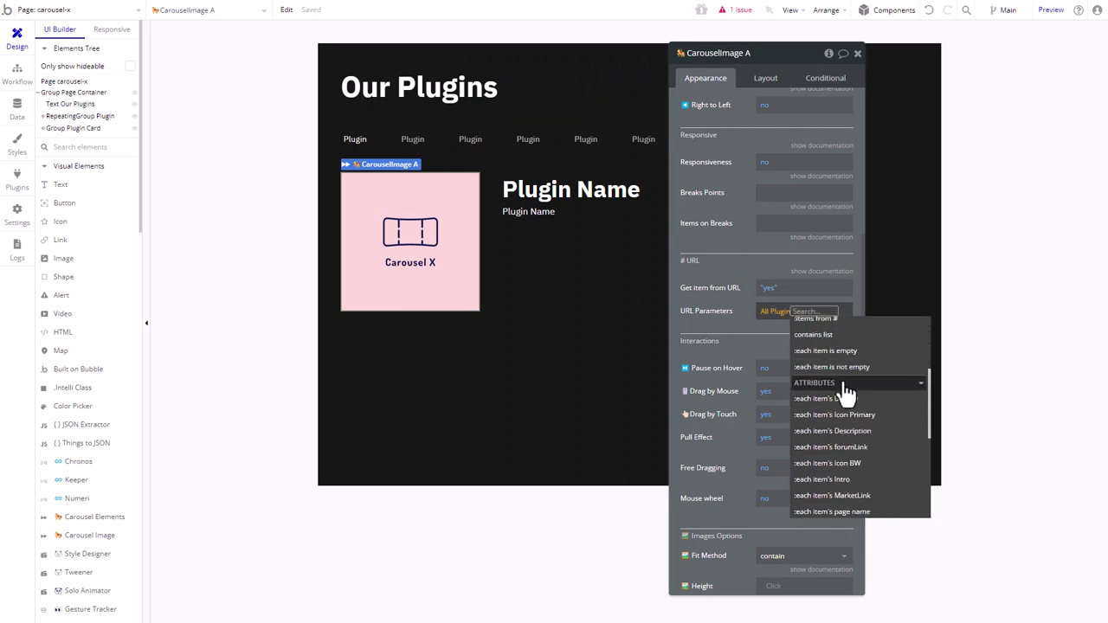
click(843, 400)
click(744, 324)
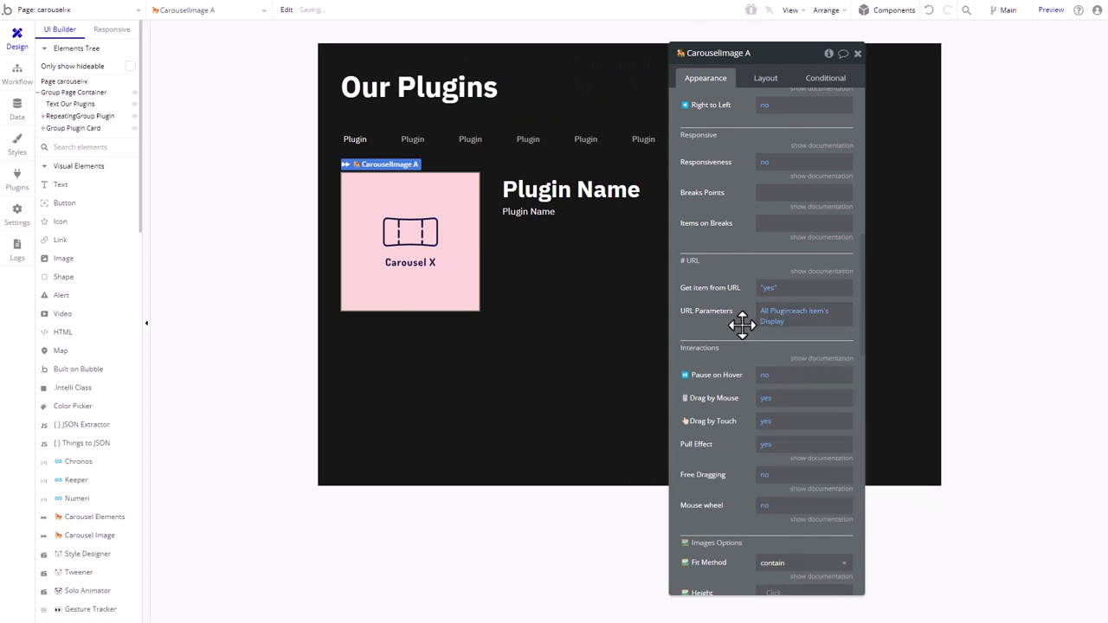
scroll(743, 315, up, 4)
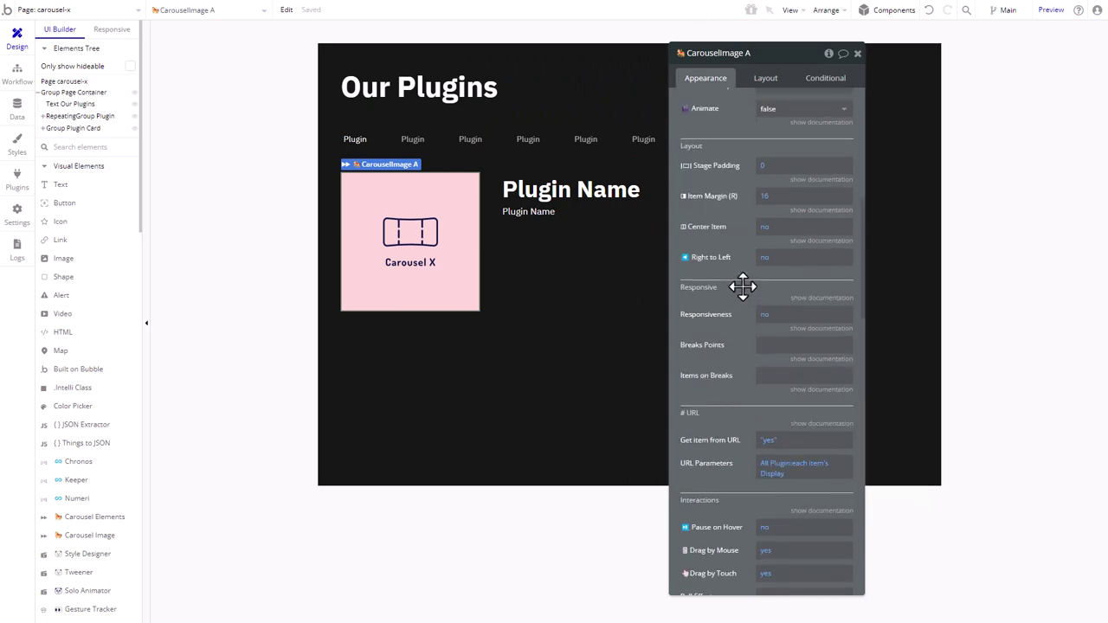
- Rename the cell's group as Group Plugin Tab and add a workflow that runs when it is clicked
click(388, 143)
click(390, 140)
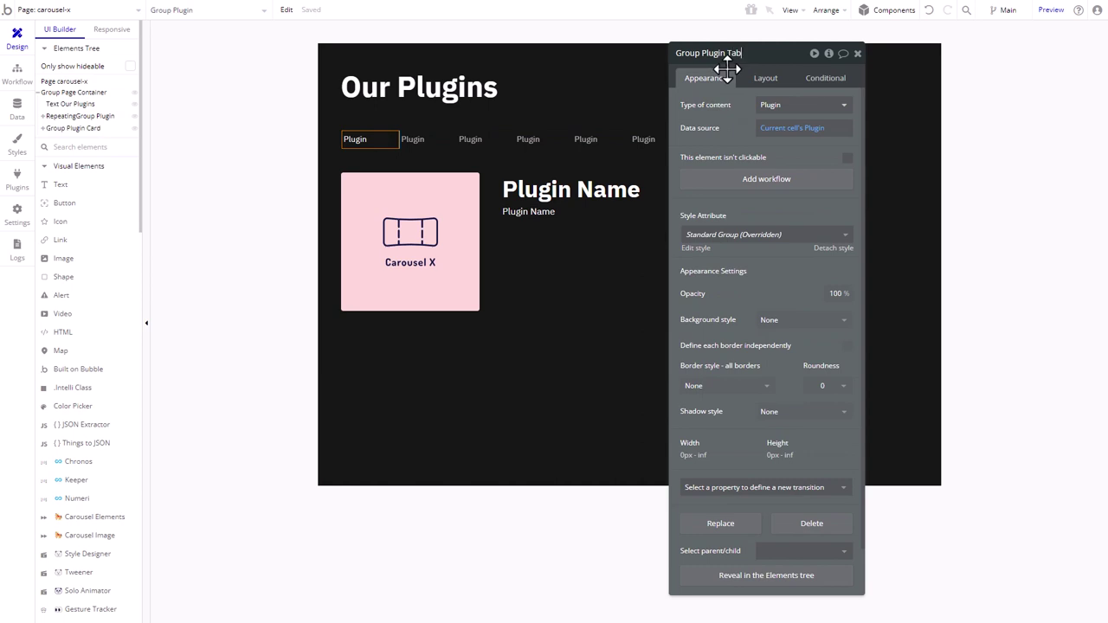
click(742, 183)
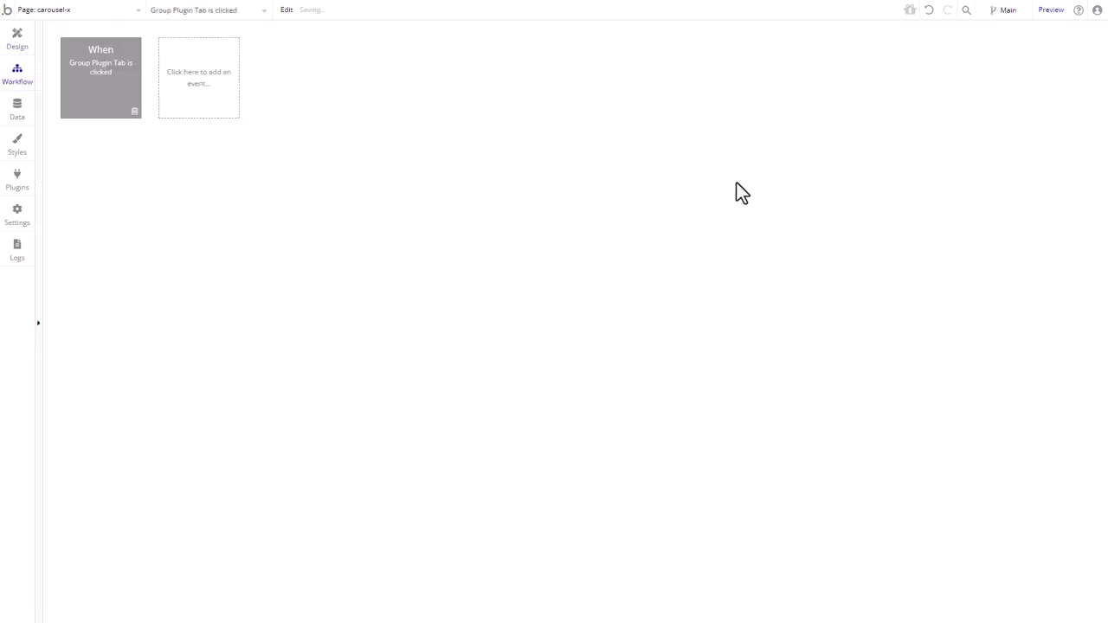
- Add the Add # to URL plugin action to the workflow with hash value Current cell's Plugin's Display
click(135, 173)
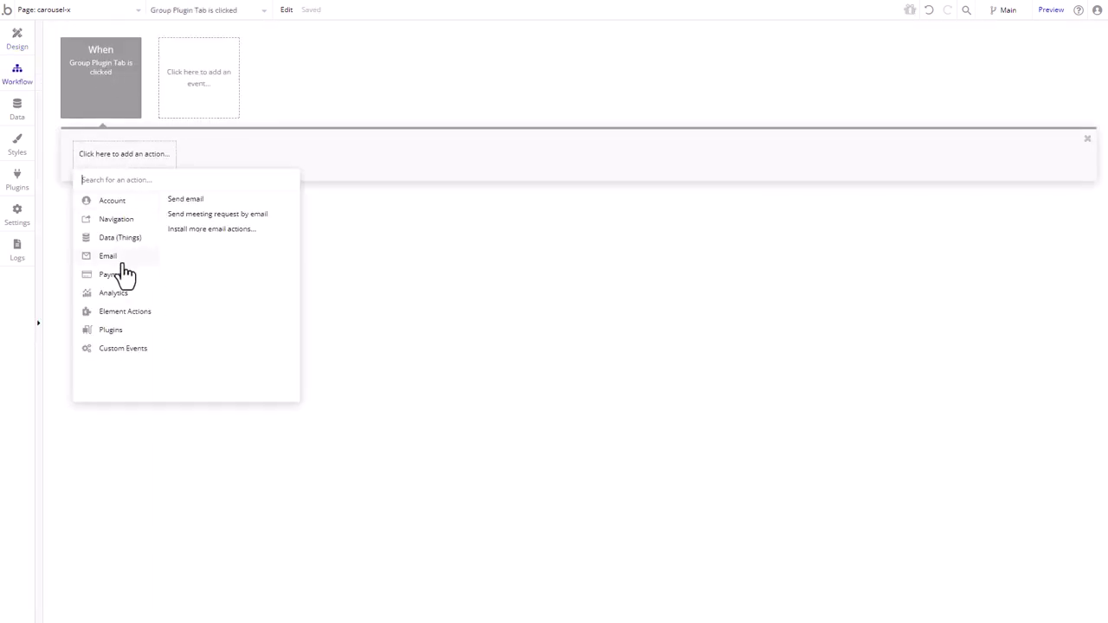
mouse_move(127, 333)
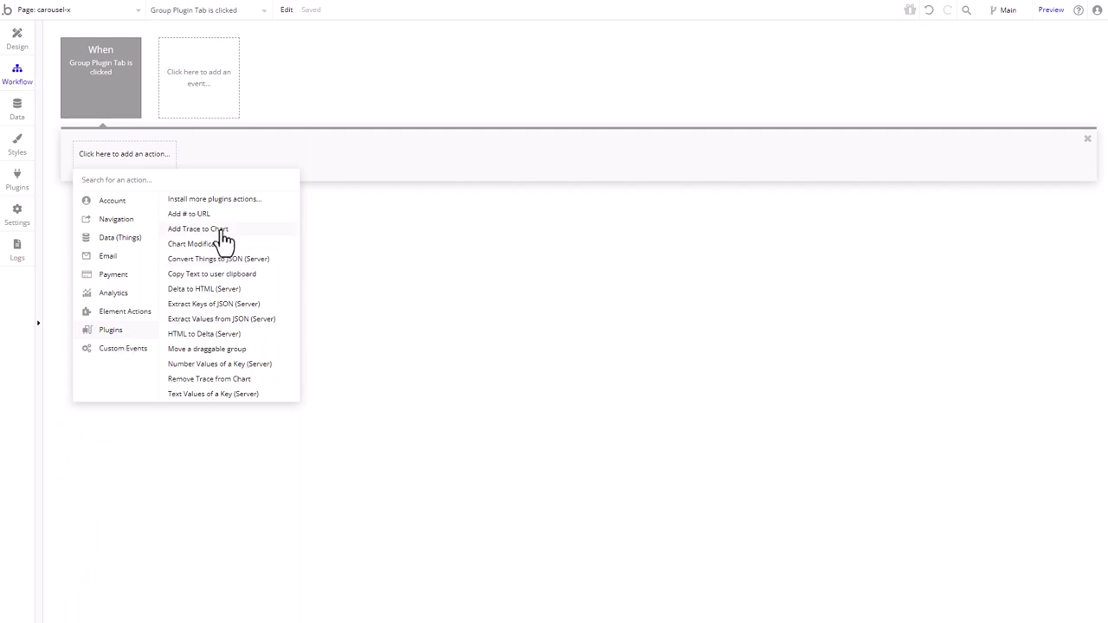
click(189, 214)
drag(707, 62, 531, 190)
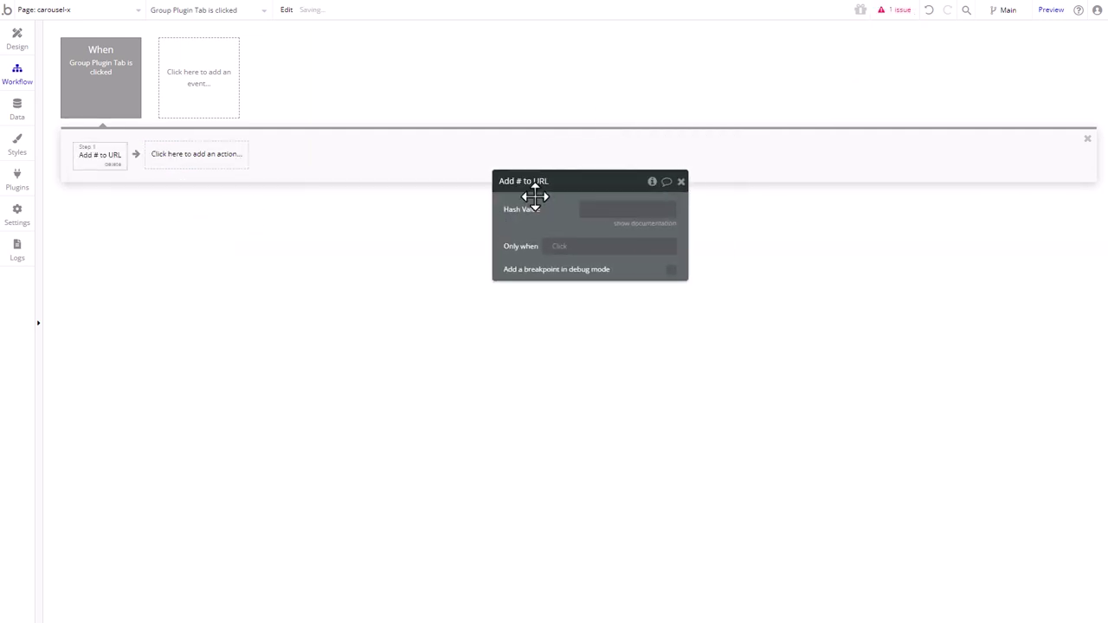
click(591, 209)
click(698, 212)
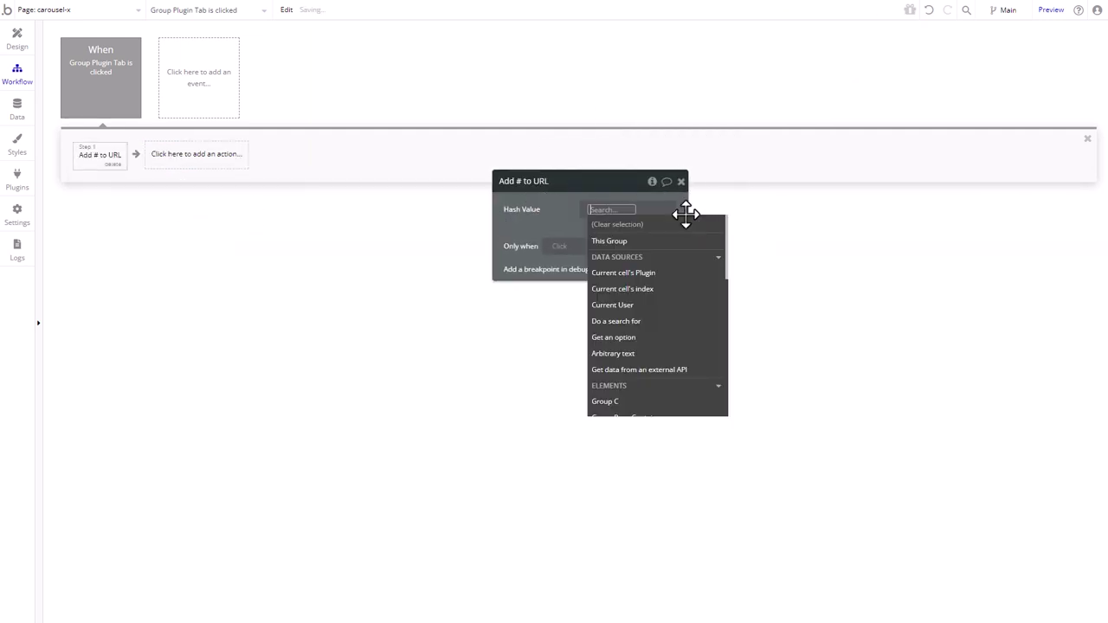
click(657, 276)
click(645, 247)
click(563, 220)
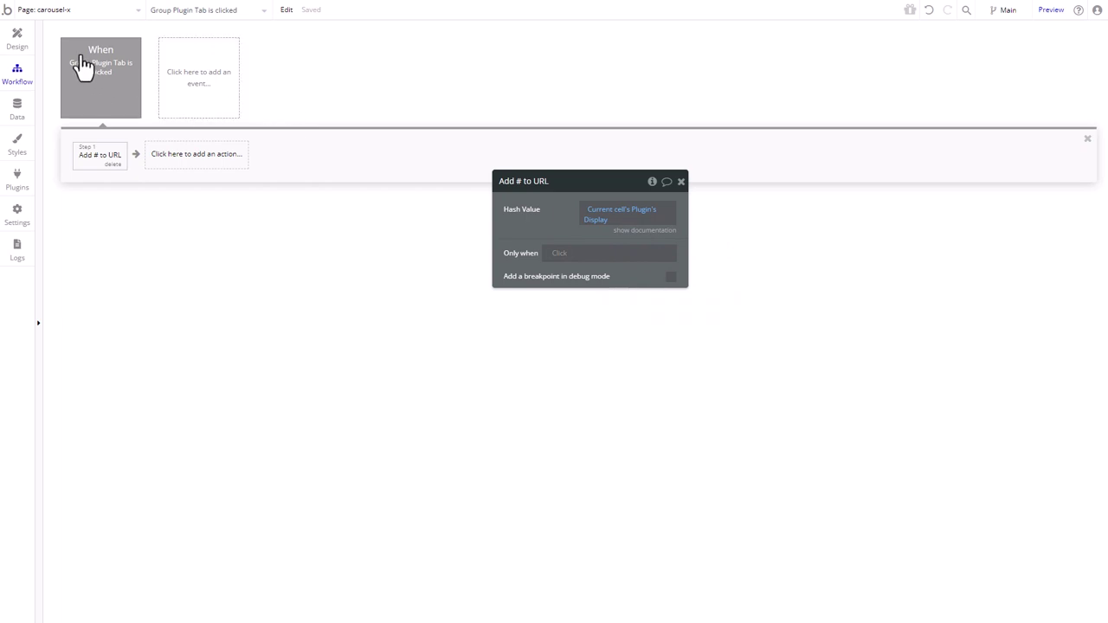
- Preview the carousel-x page and test the Listopia, CSV and PostHog tabs
click(19, 41)
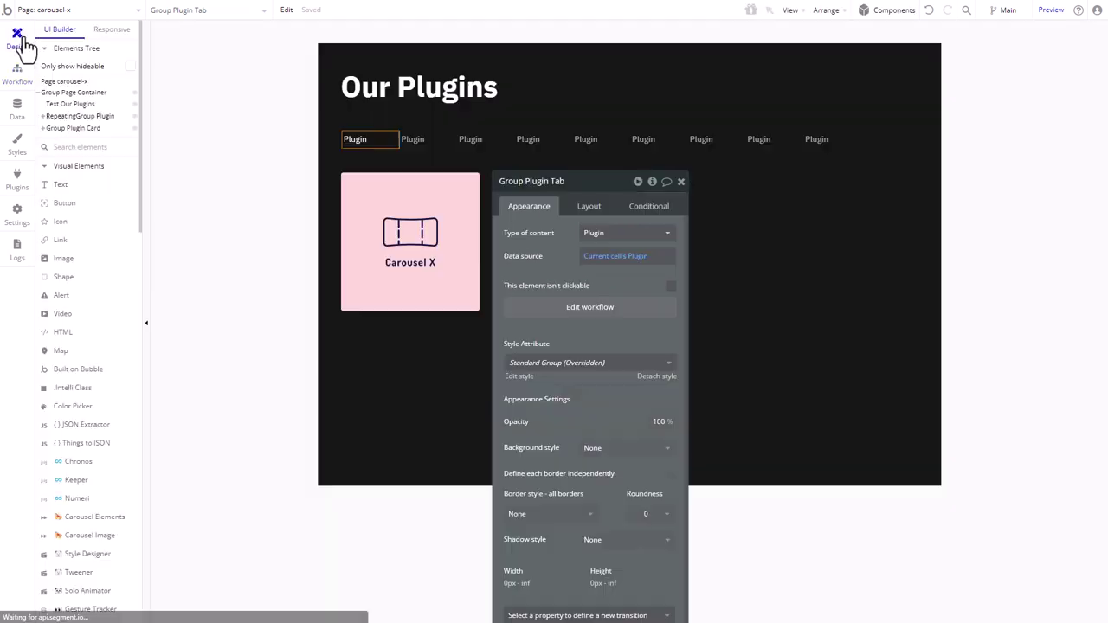
click(288, 116)
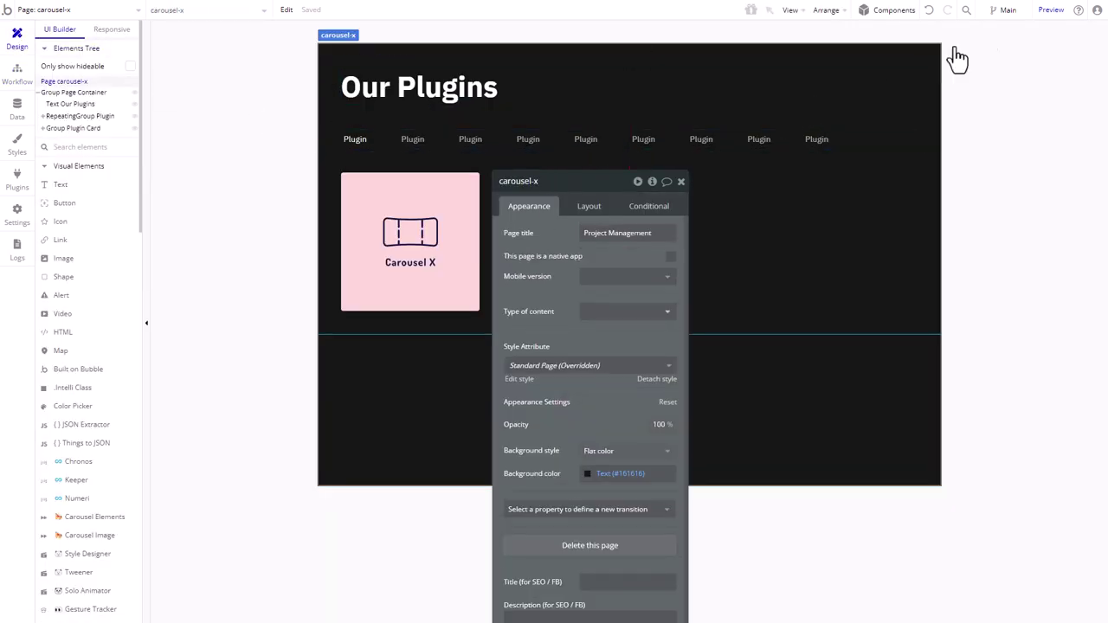
click(1052, 11)
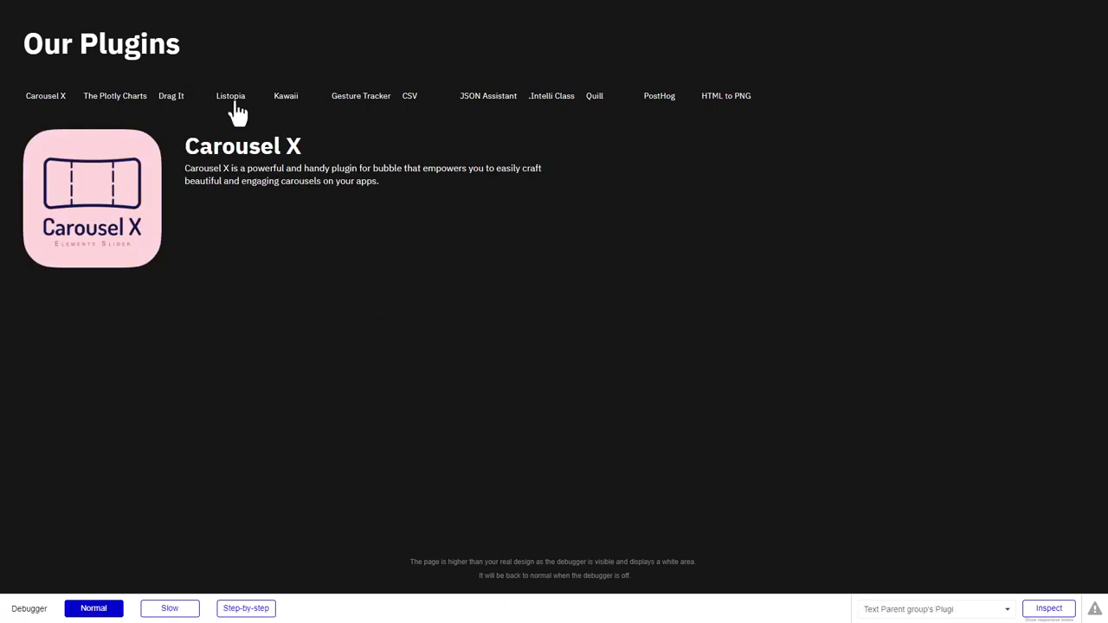
click(232, 97)
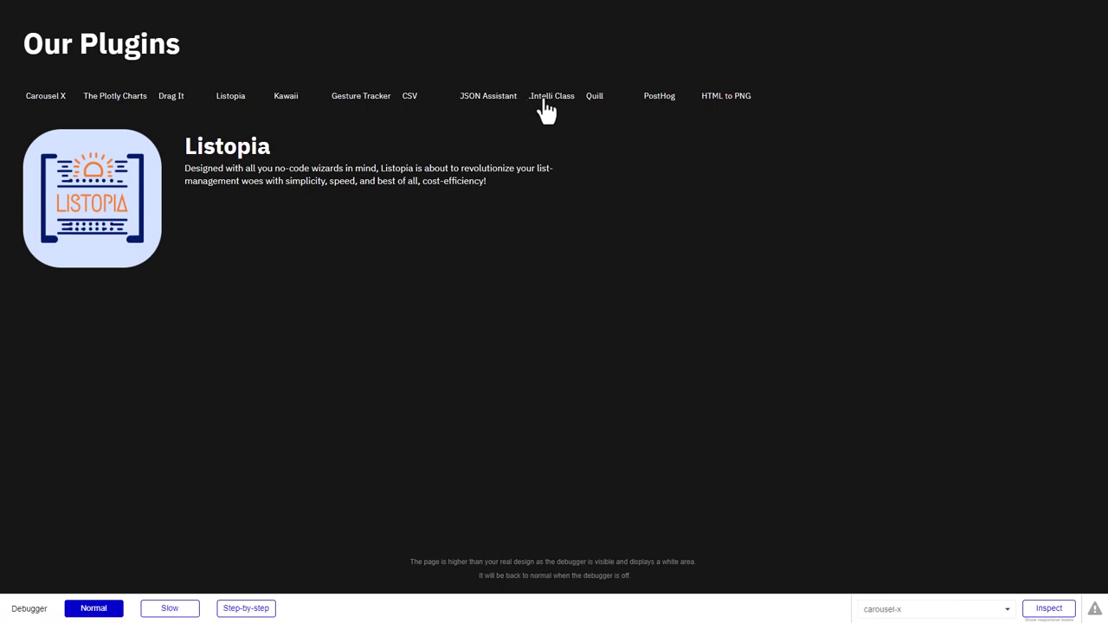
click(408, 98)
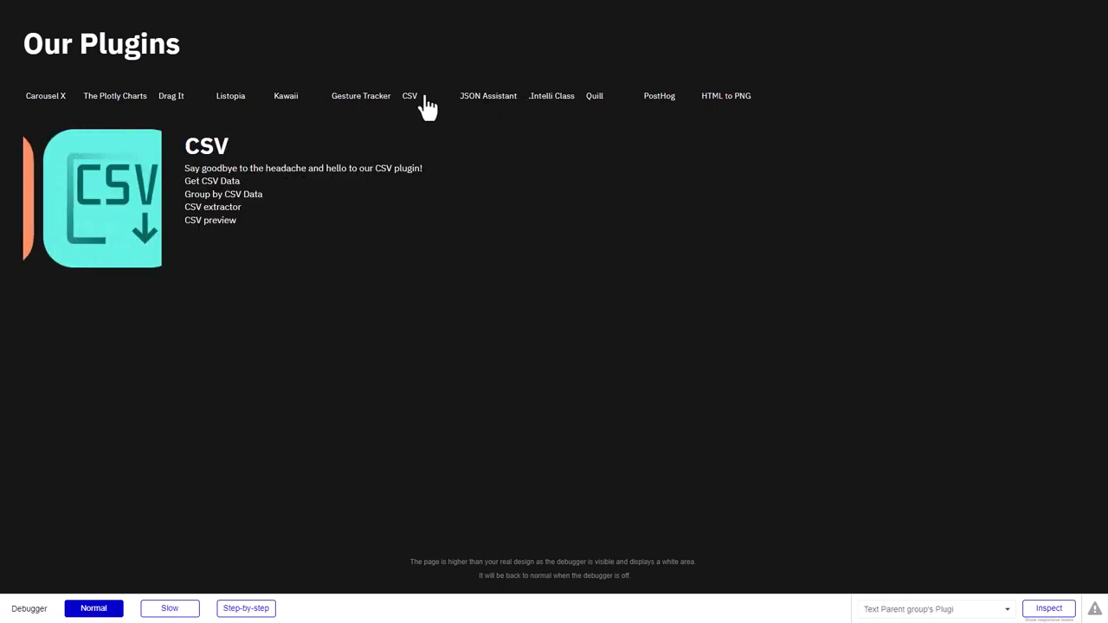
click(662, 107)
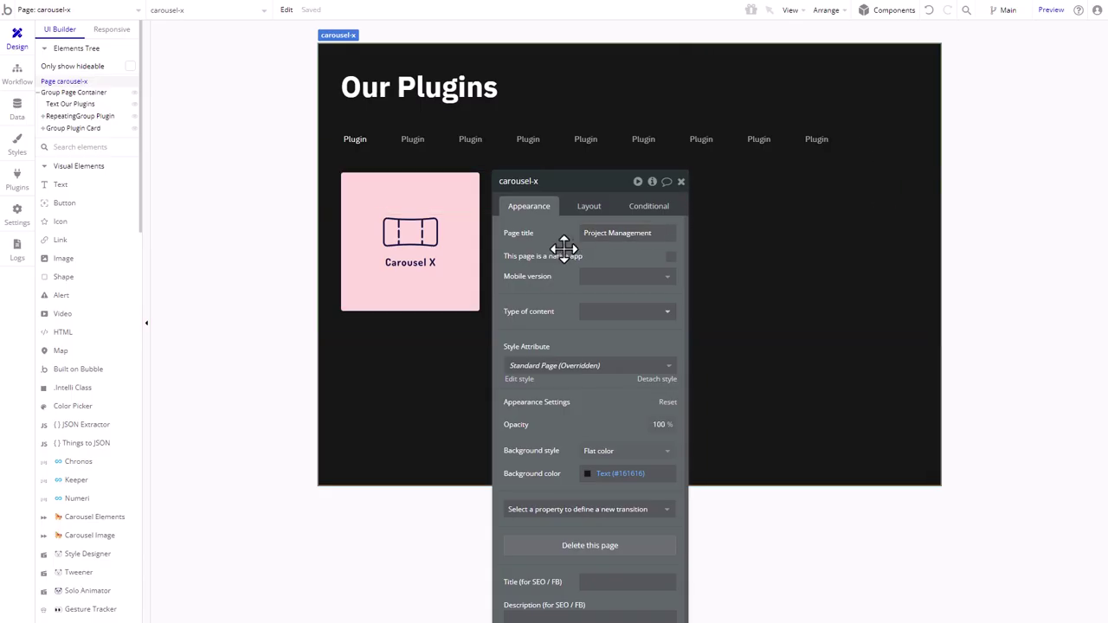
- Append a find & replace operator to CarouselImage A's URL Parameters that swaps spaces in the plugin display names for a separator character
drag(566, 248, 635, 176)
click(425, 245)
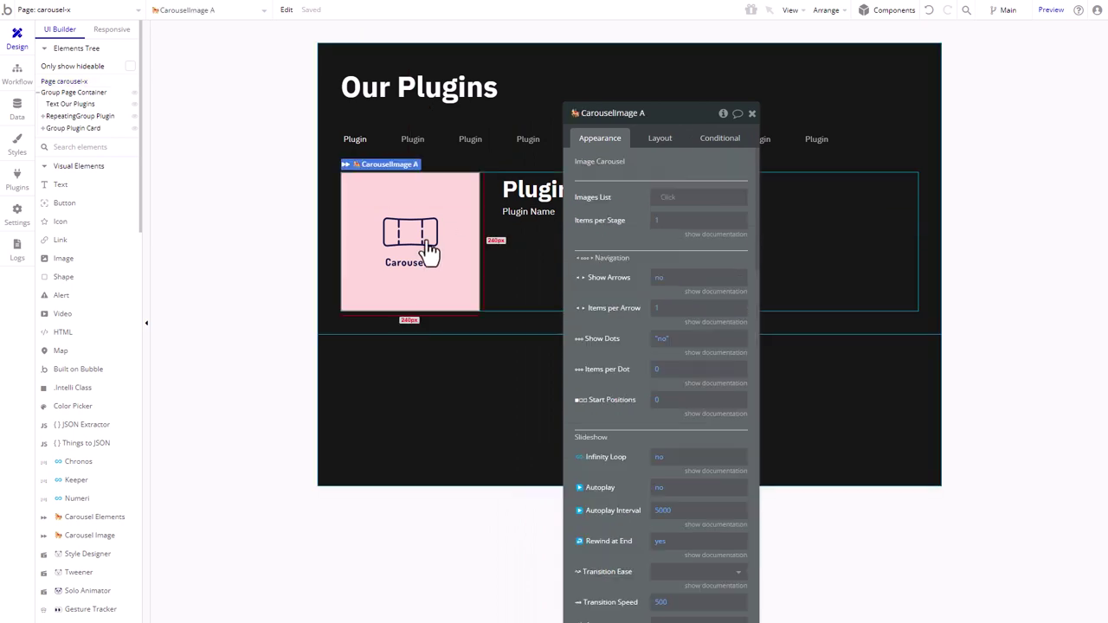
scroll(673, 279, down, 5)
scroll(680, 308, down, 3)
click(669, 232)
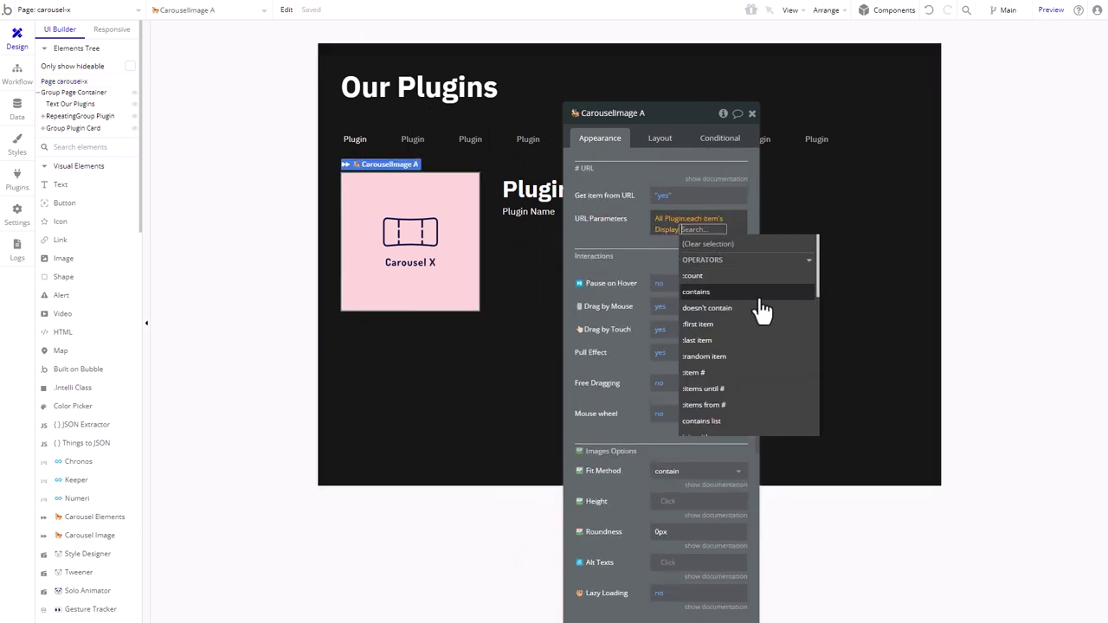
text(fin)
click(725, 259)
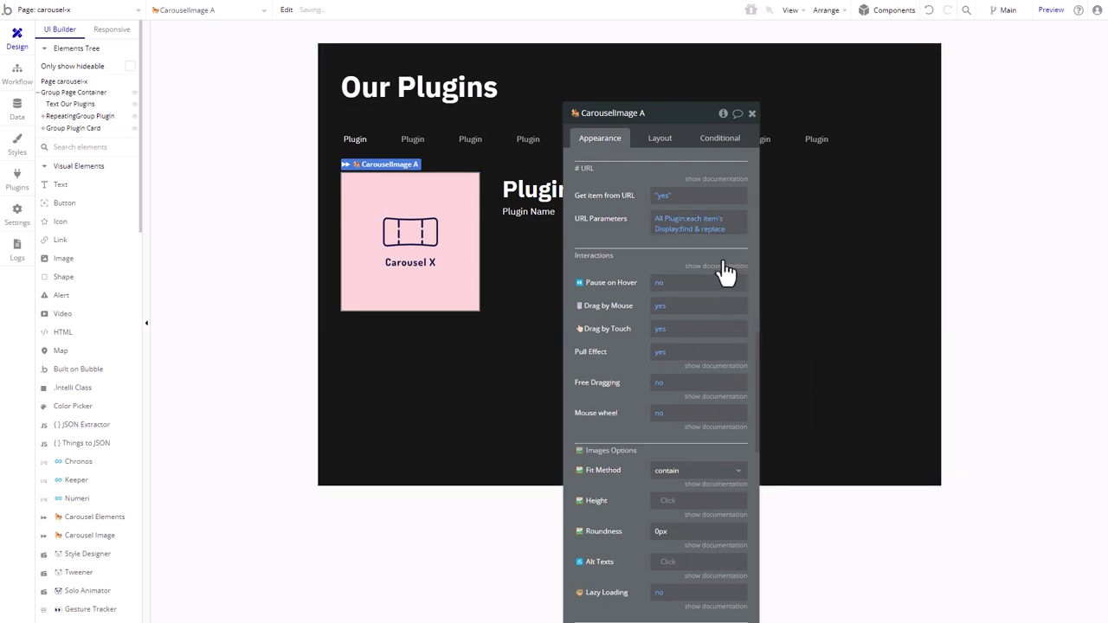
click(426, 242)
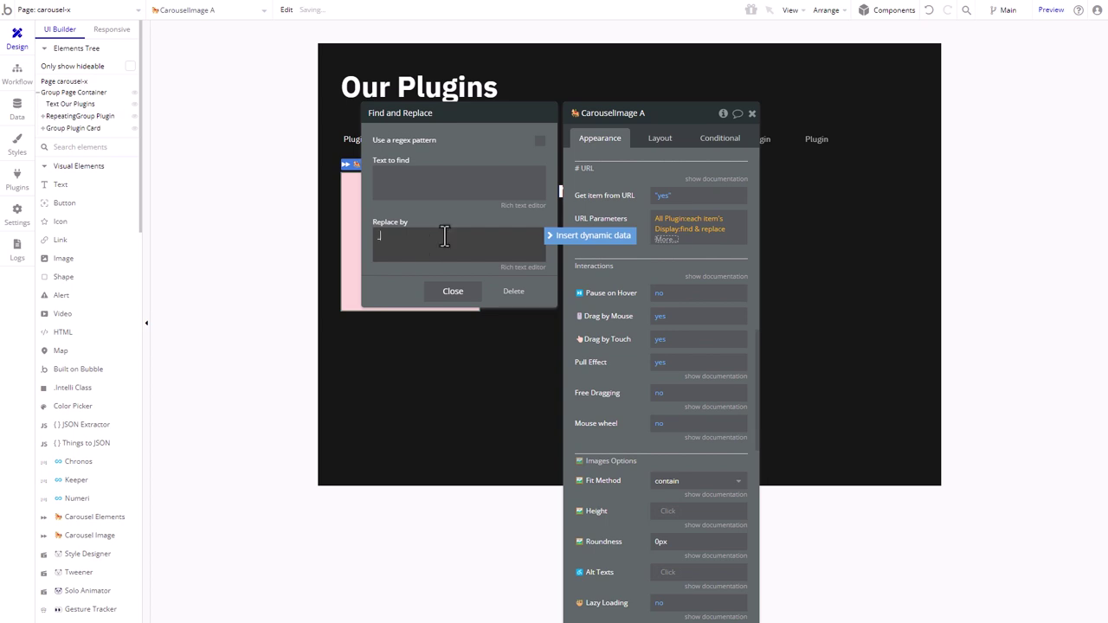
click(472, 292)
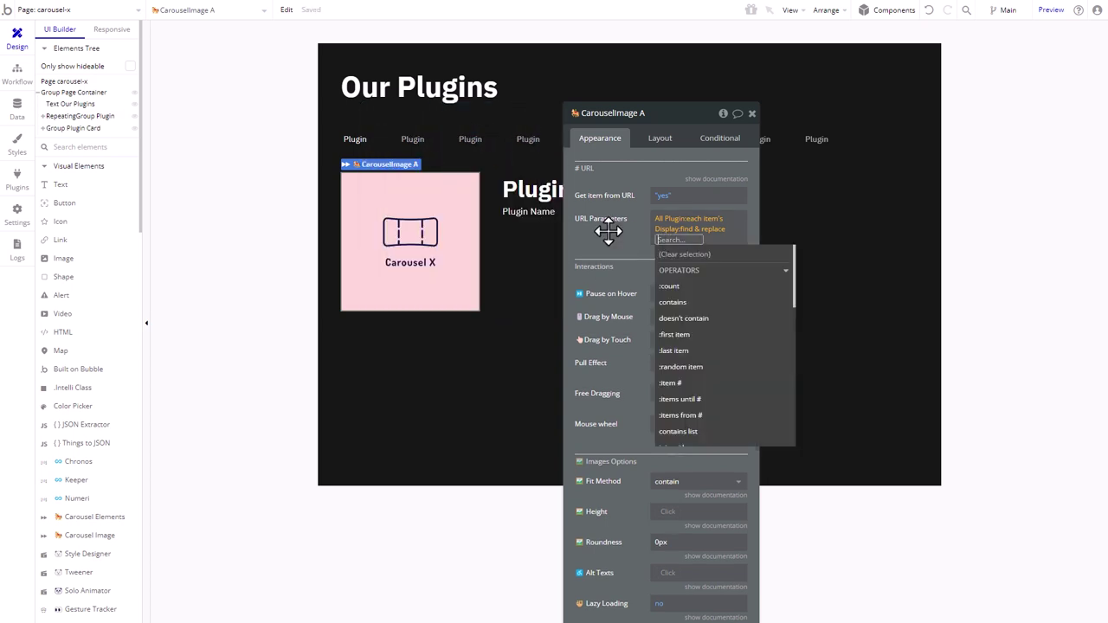
click(608, 229)
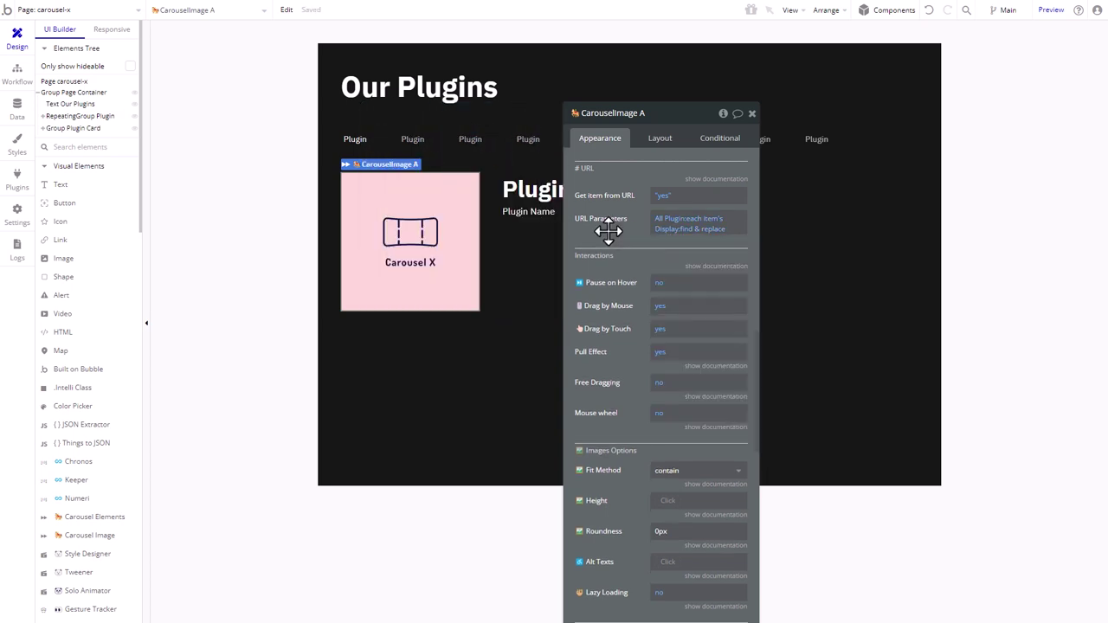
- Append the same find & replace operator to the Add # to URL action's hash value in the Group Plugin Tab workflow
click(19, 76)
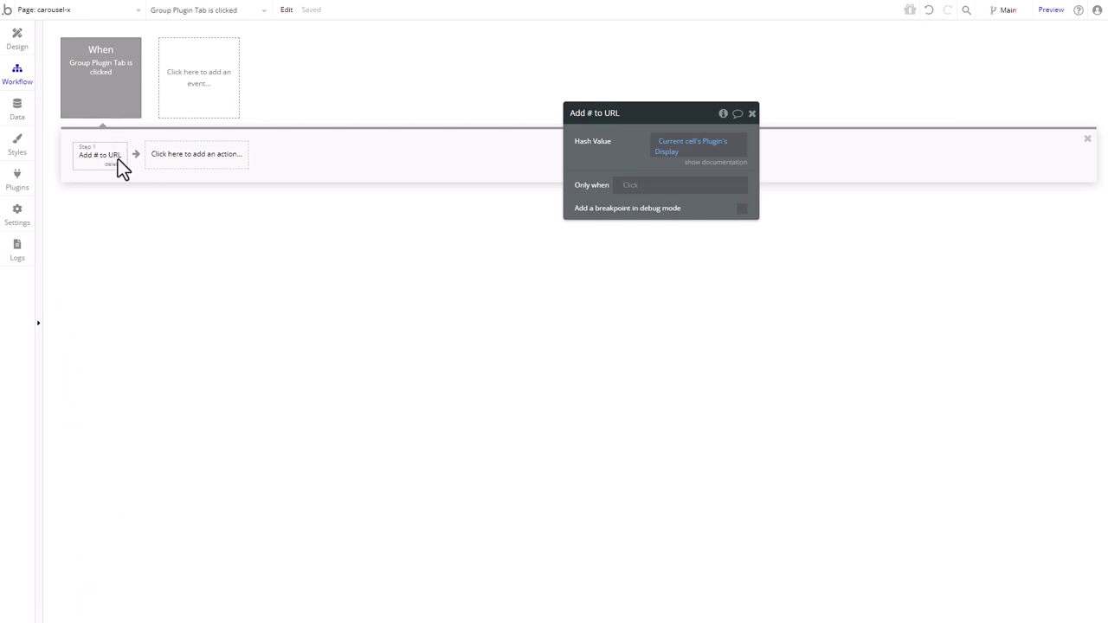
click(664, 152)
text(fin)
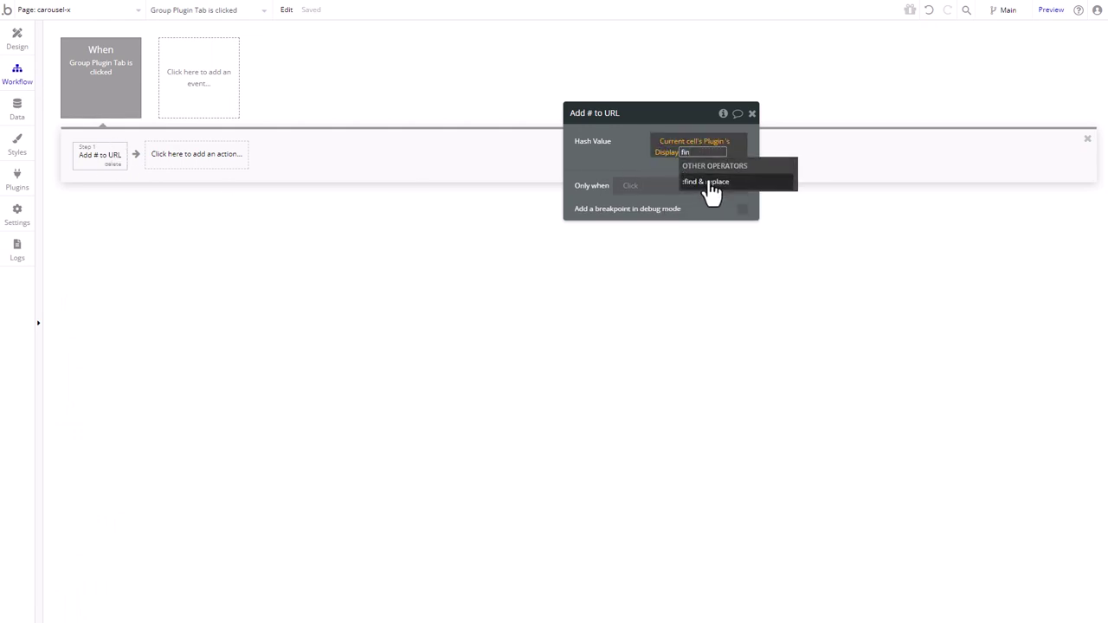
click(708, 183)
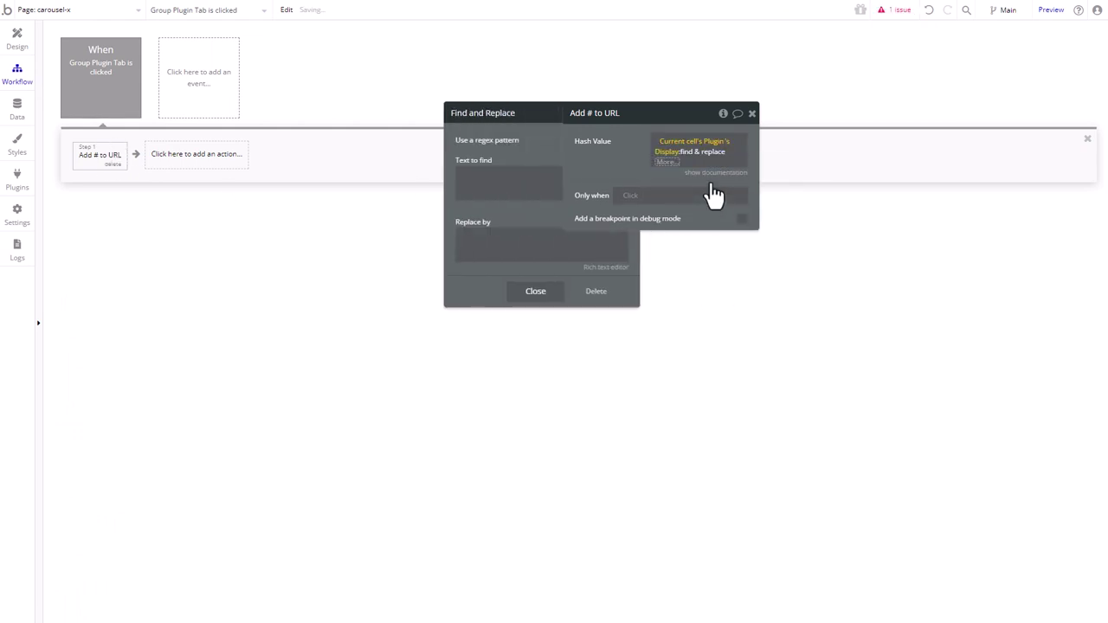
click(463, 178)
click(392, 244)
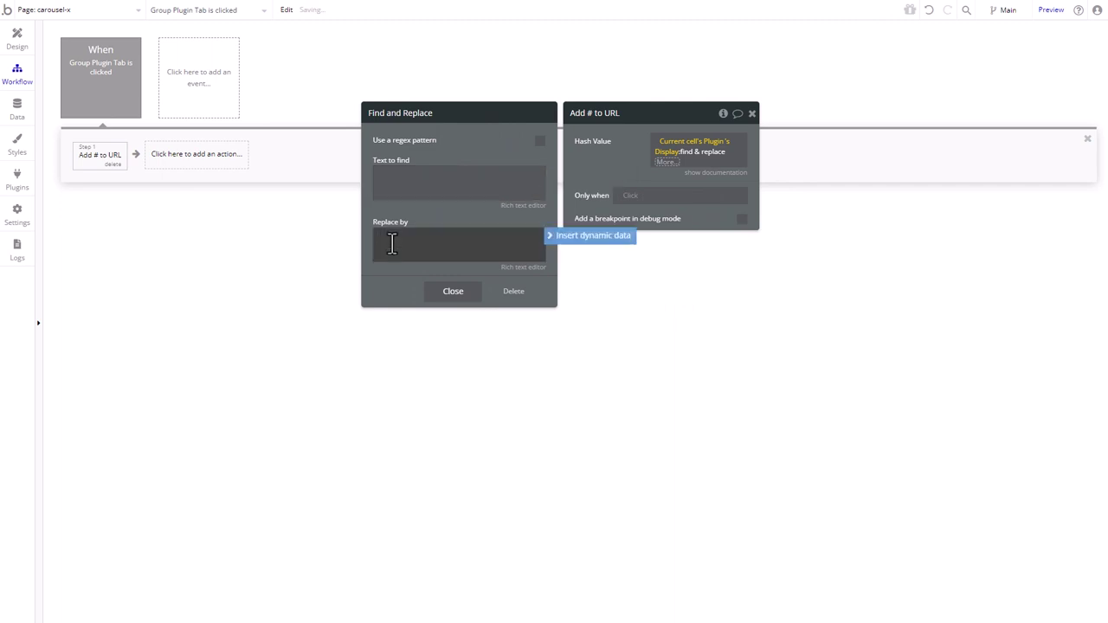
click(451, 292)
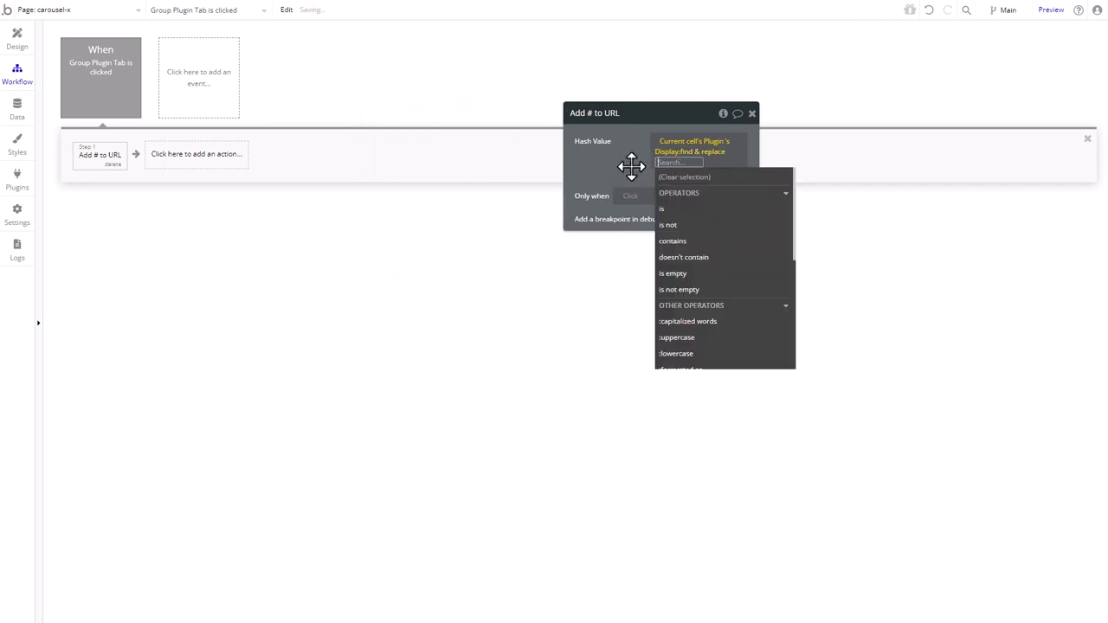
click(632, 165)
- Preview the carousel-x page and test the Gesture Tracker, HTML to PNG, The Plotly Charts and Kawaii tabs
click(19, 43)
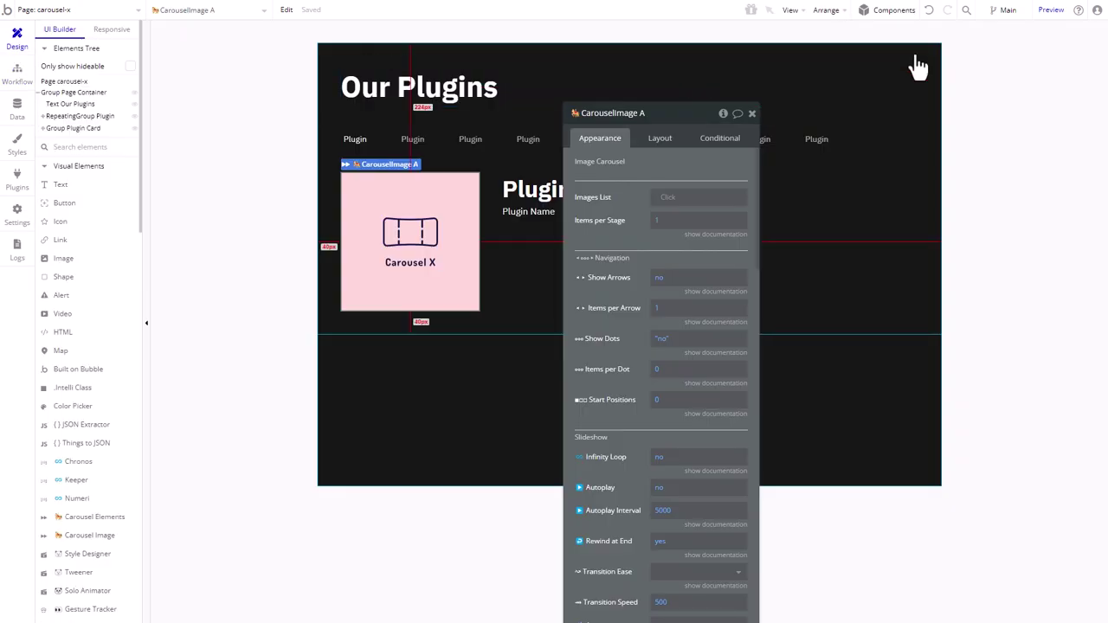
click(1051, 10)
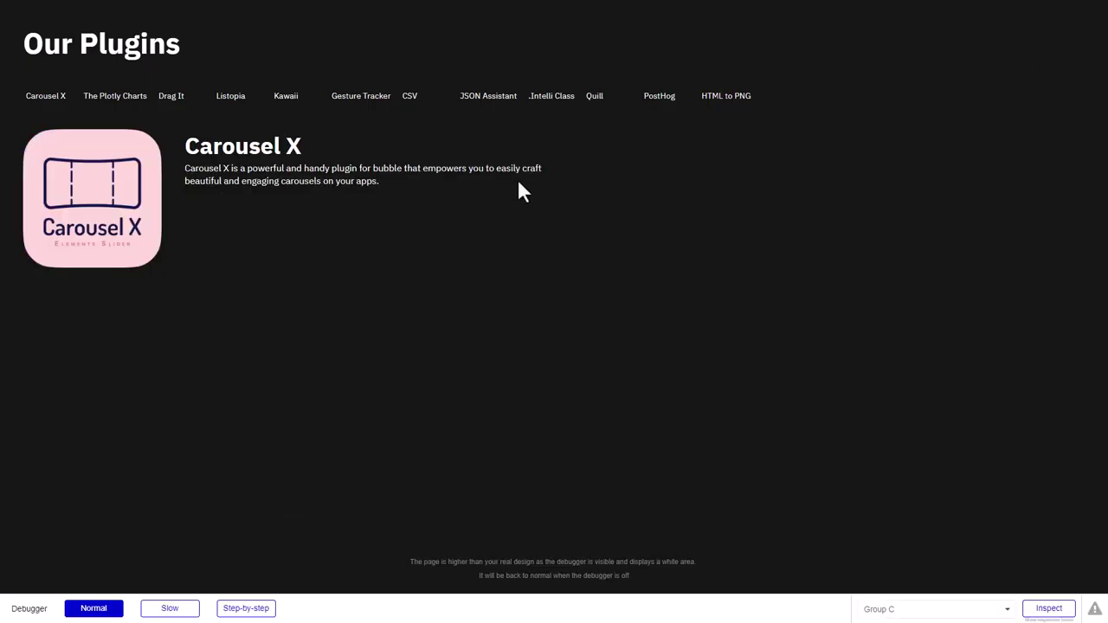
click(363, 101)
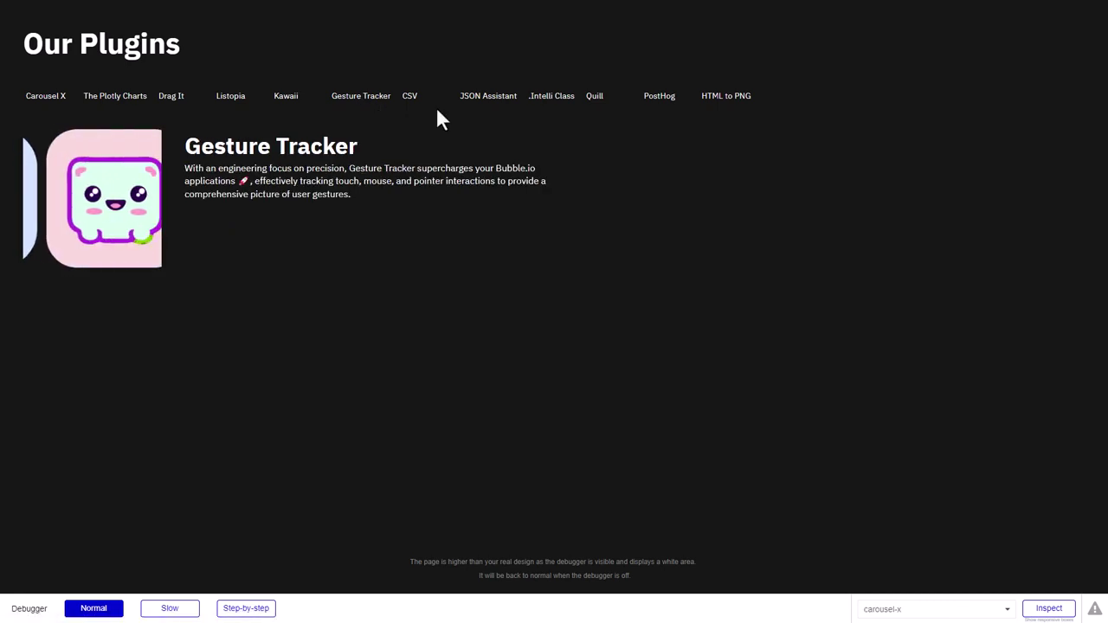
click(735, 108)
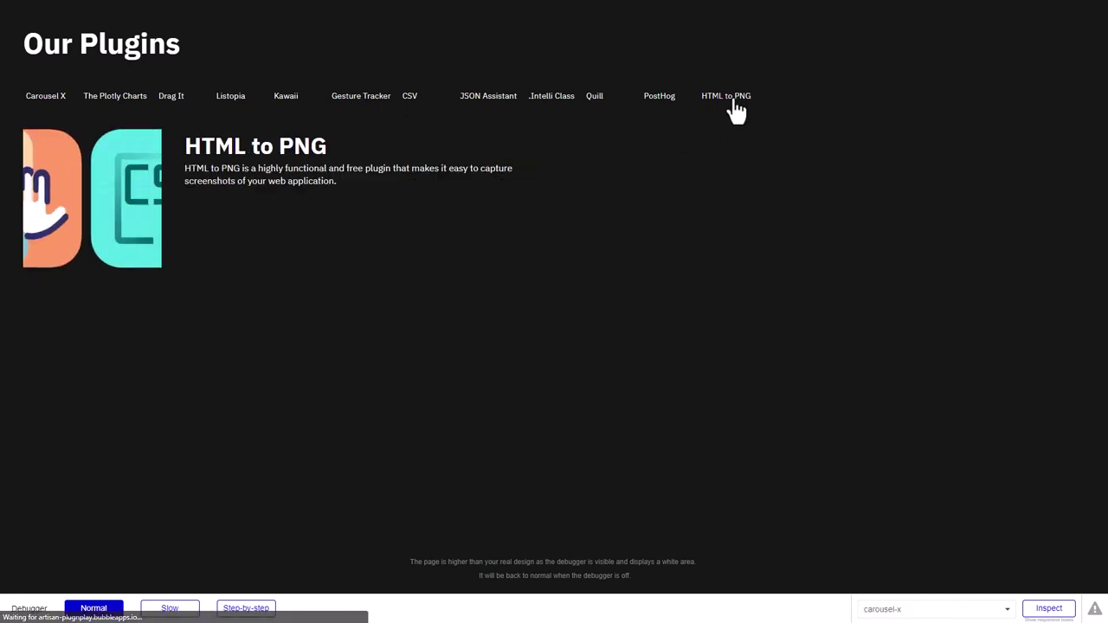
click(122, 102)
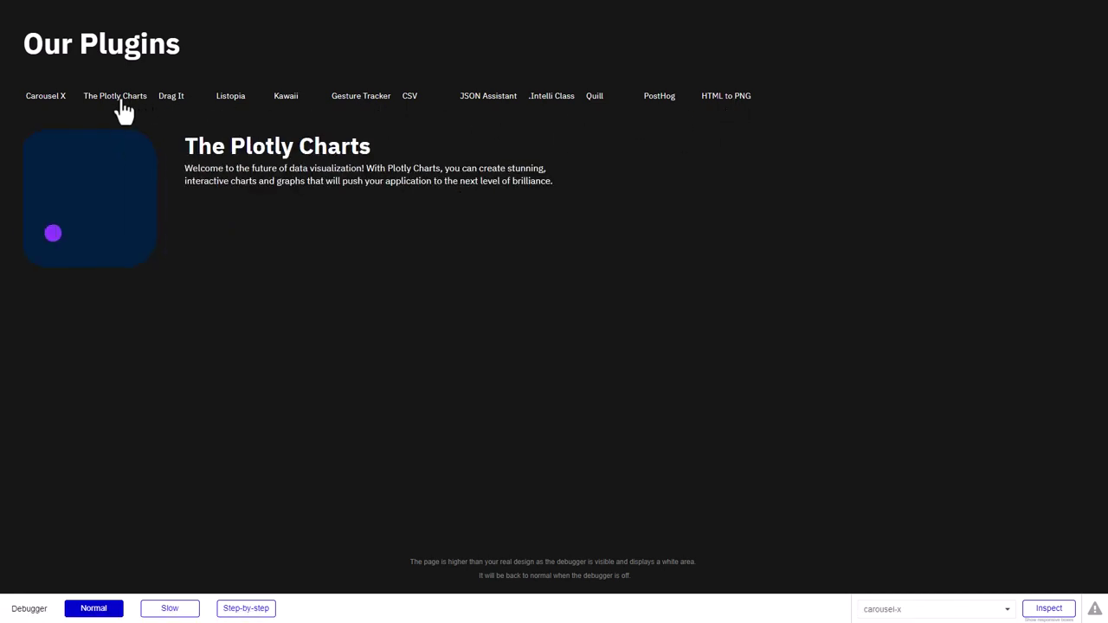
click(281, 104)
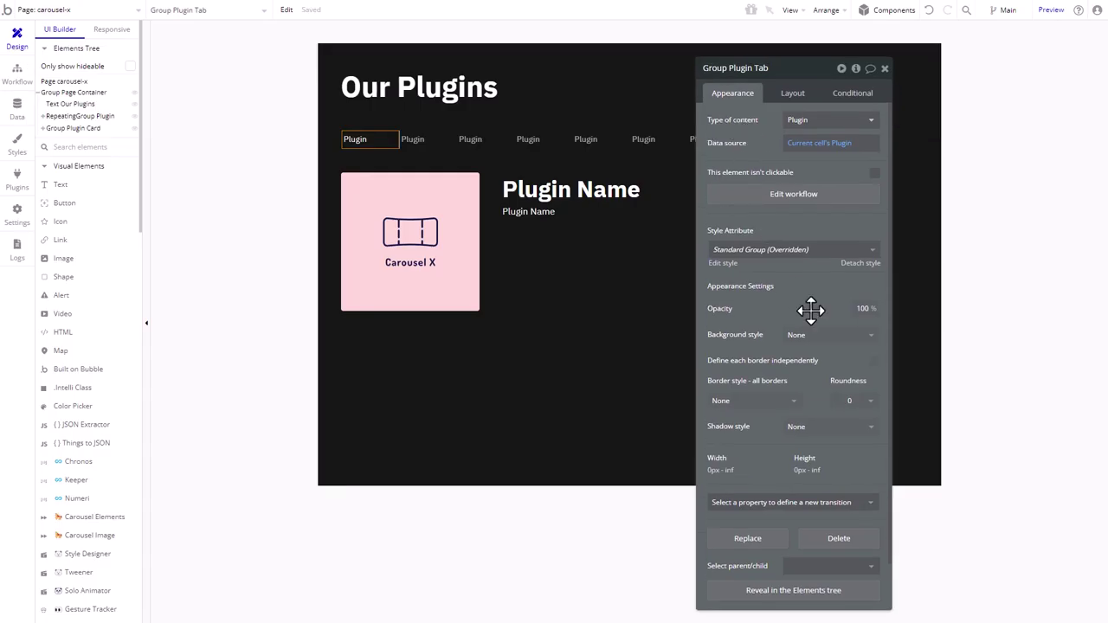
- Give Group Plugin Tab an inset shadow with a horizontal offset of 0 and a vertical offset of -2
scroll(811, 309, down, 1)
click(826, 376)
click(827, 443)
click(822, 407)
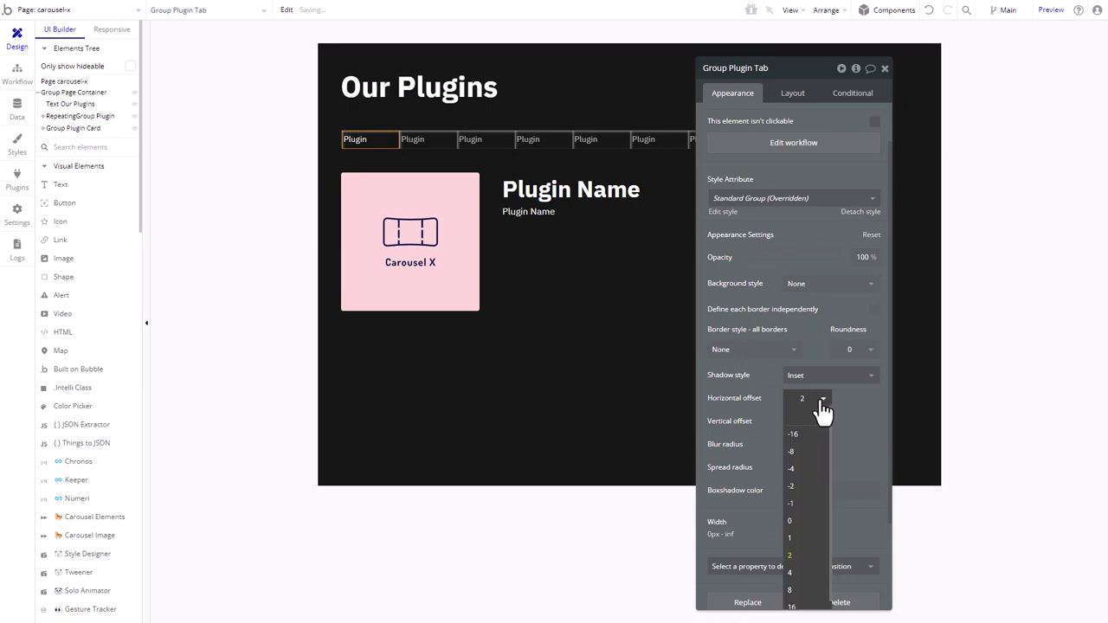
click(805, 520)
click(820, 421)
click(803, 509)
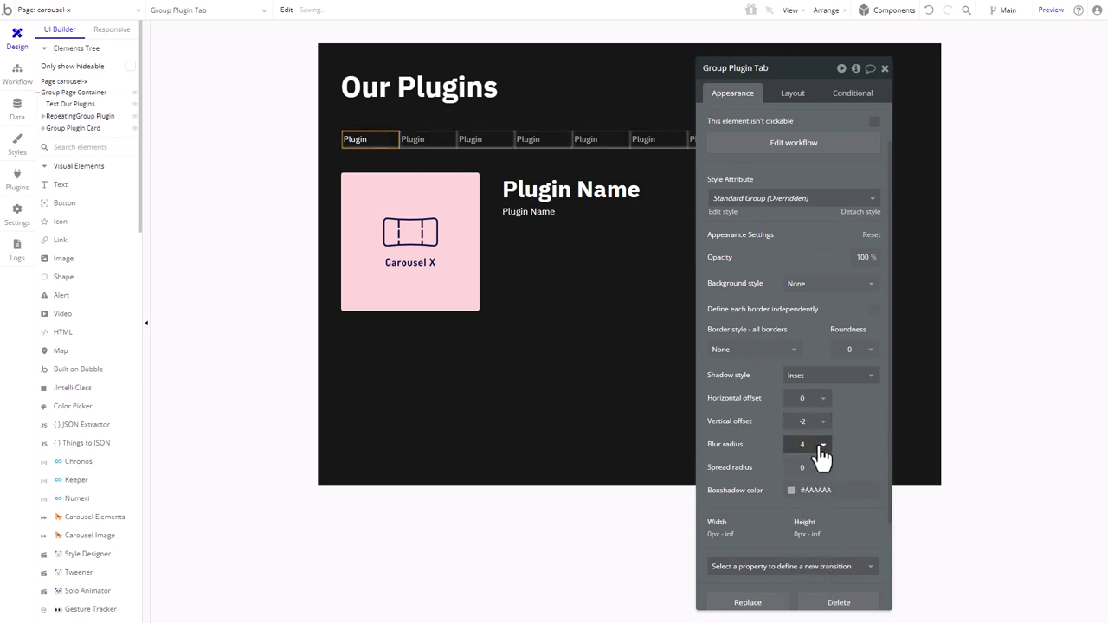
- Set the Group Plugin Tab shadow's blur radius to 0 and its color to #525252
click(821, 444)
click(797, 489)
click(790, 489)
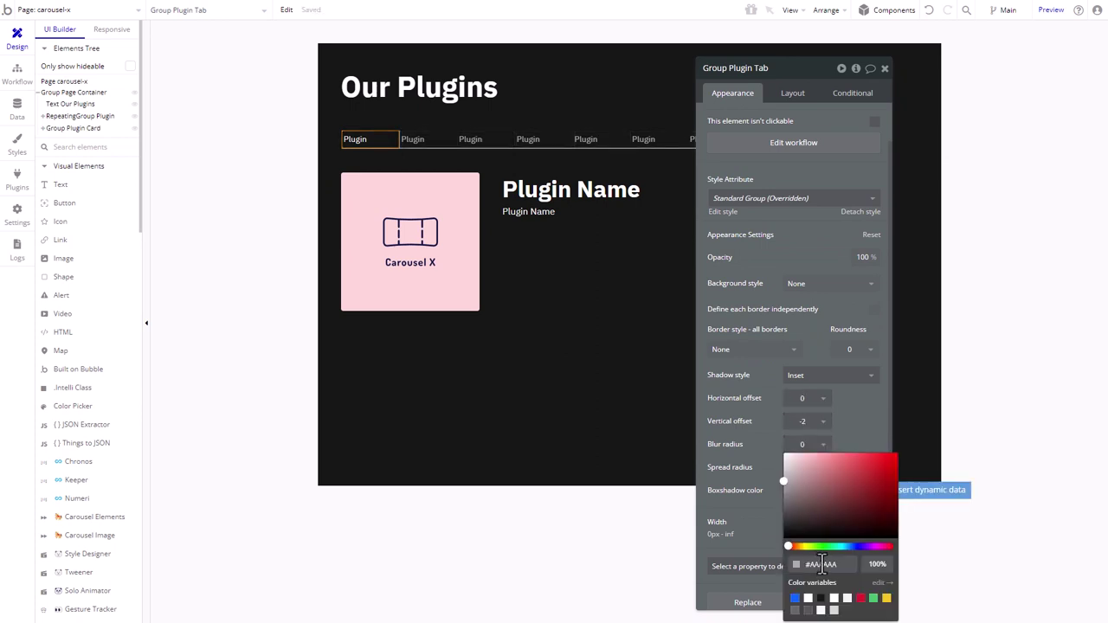
text(525252)
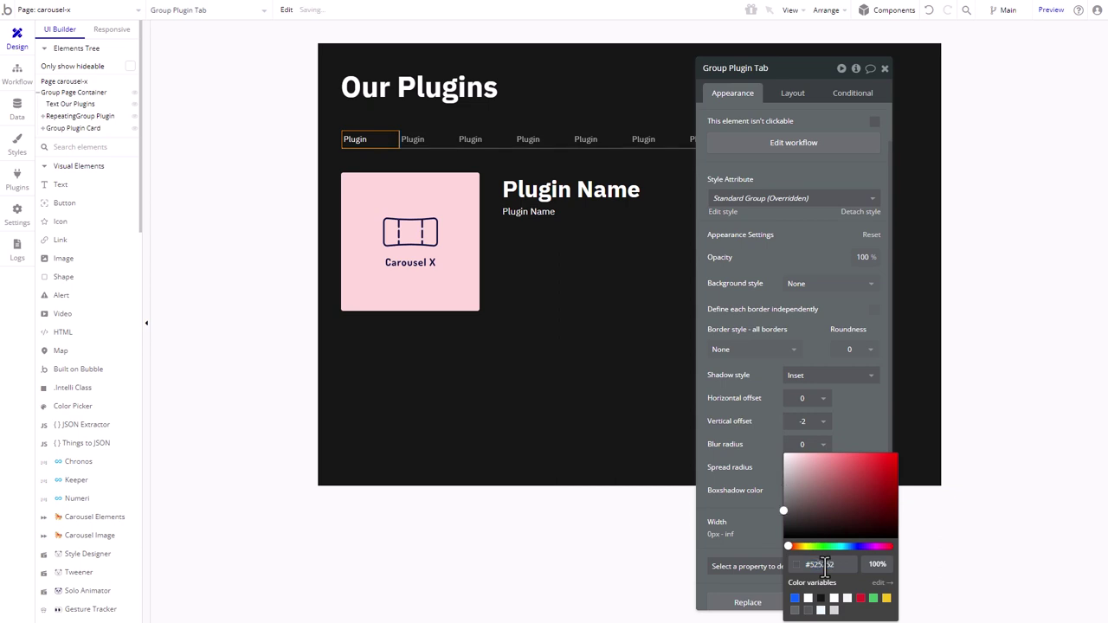
click(855, 407)
- Set the column cell gap of RepeatingGroup Plugin to 8 px
click(447, 145)
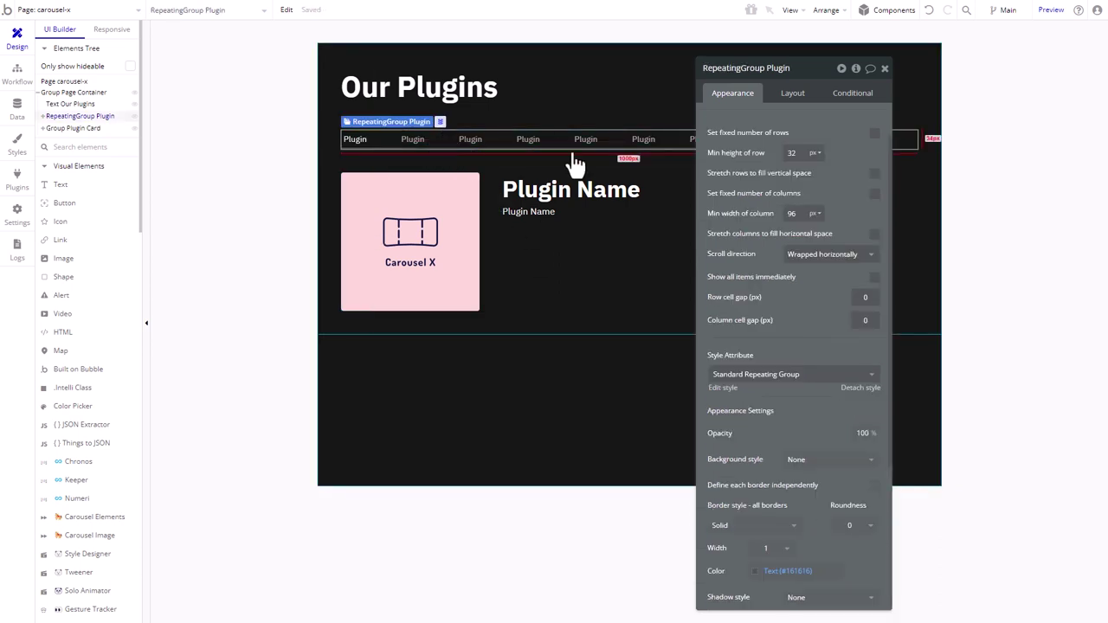
click(862, 320)
click(821, 276)
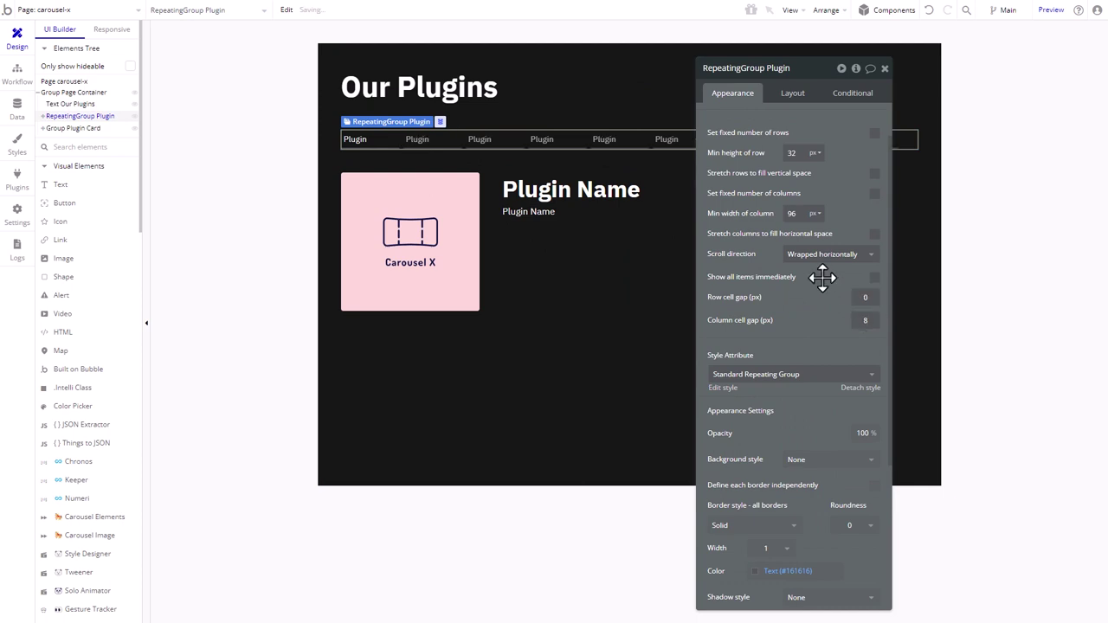